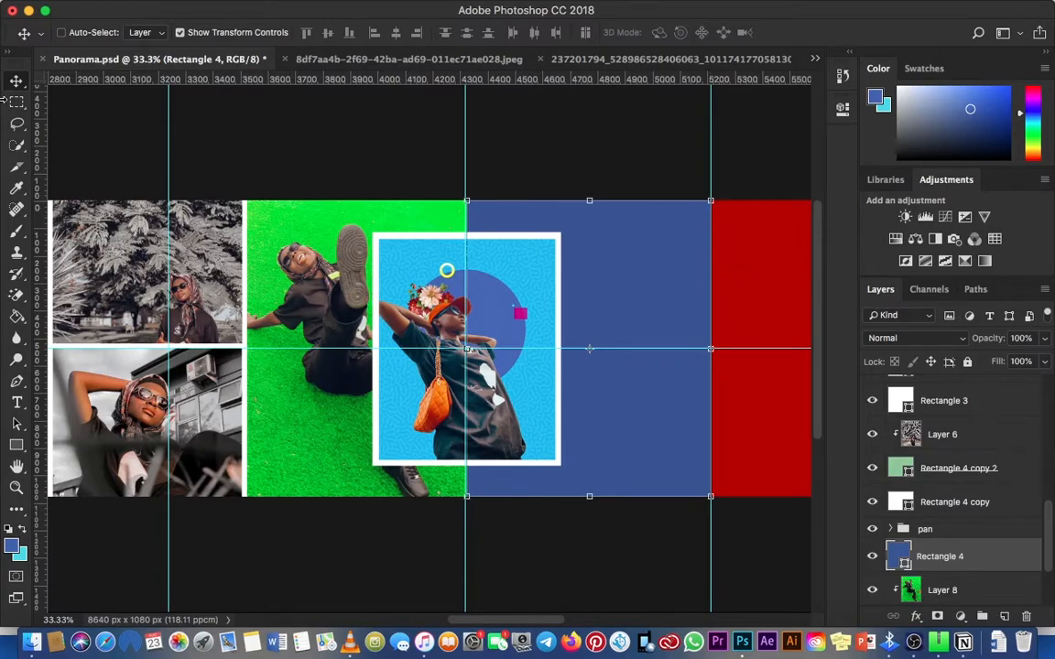
key(z)
key(v)
key(z)
click(640, 318)
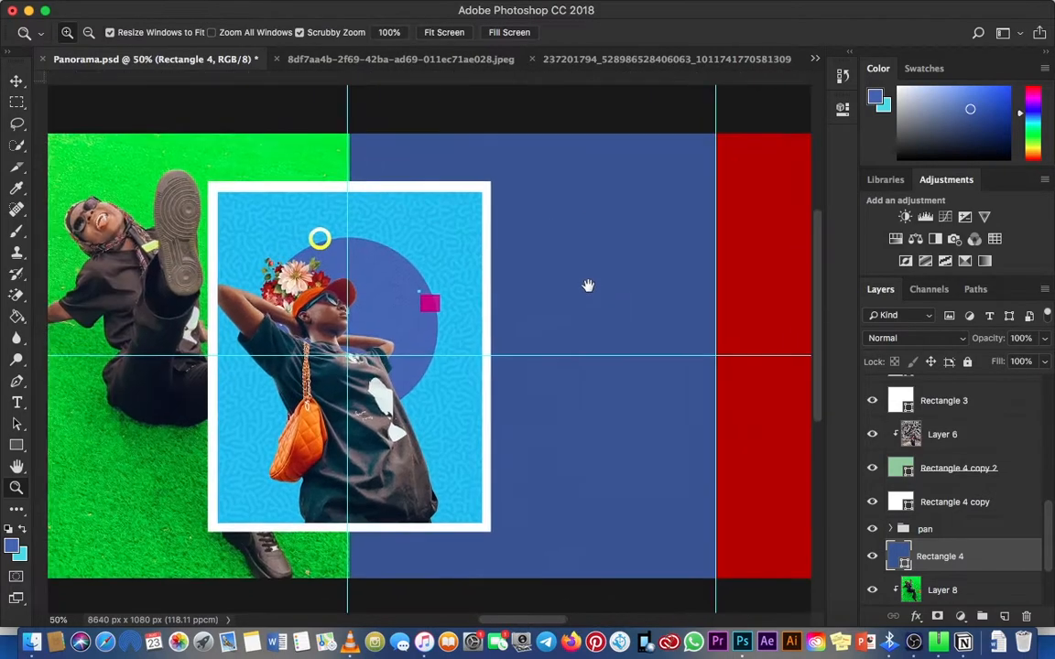
key(v)
key(super+minus)
key(super+minus)
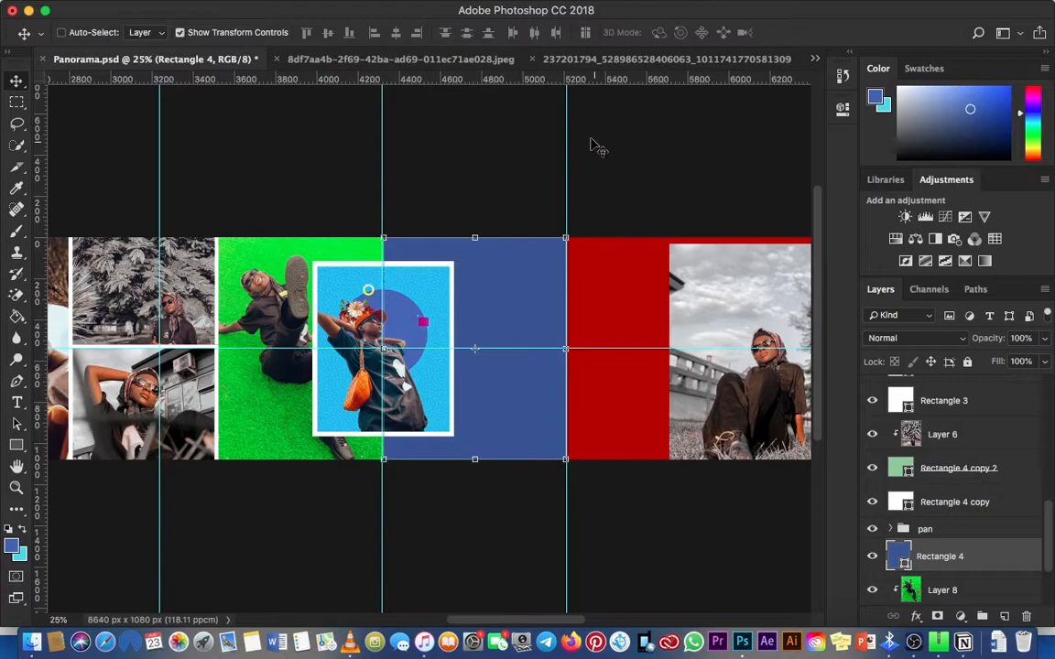
Step: Copy the playground photo from its own open document and close that document
click(371, 60)
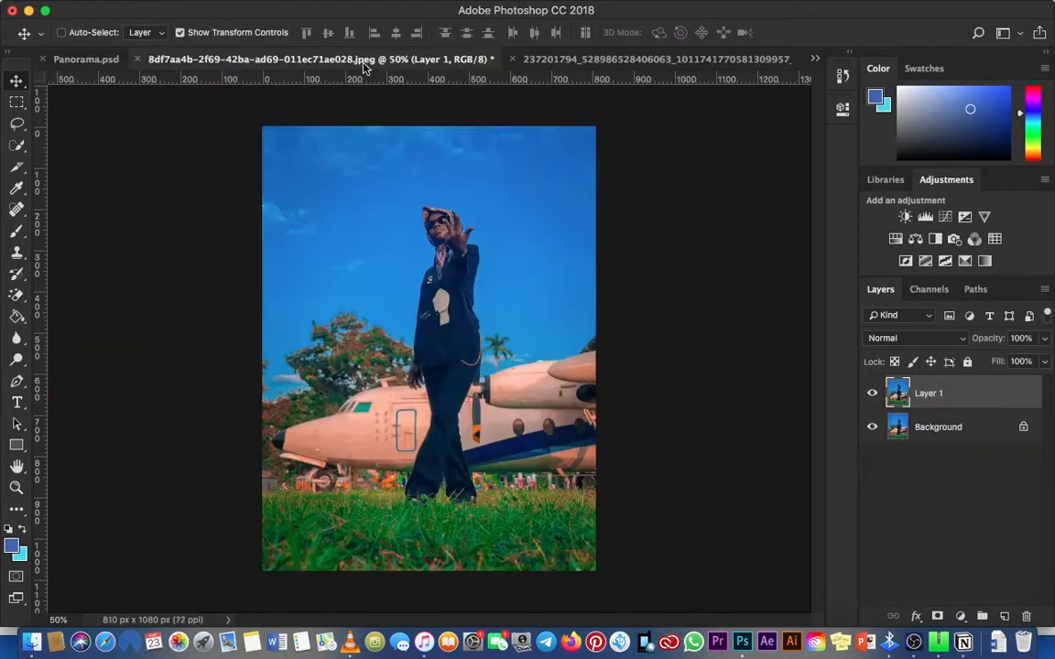
click(603, 62)
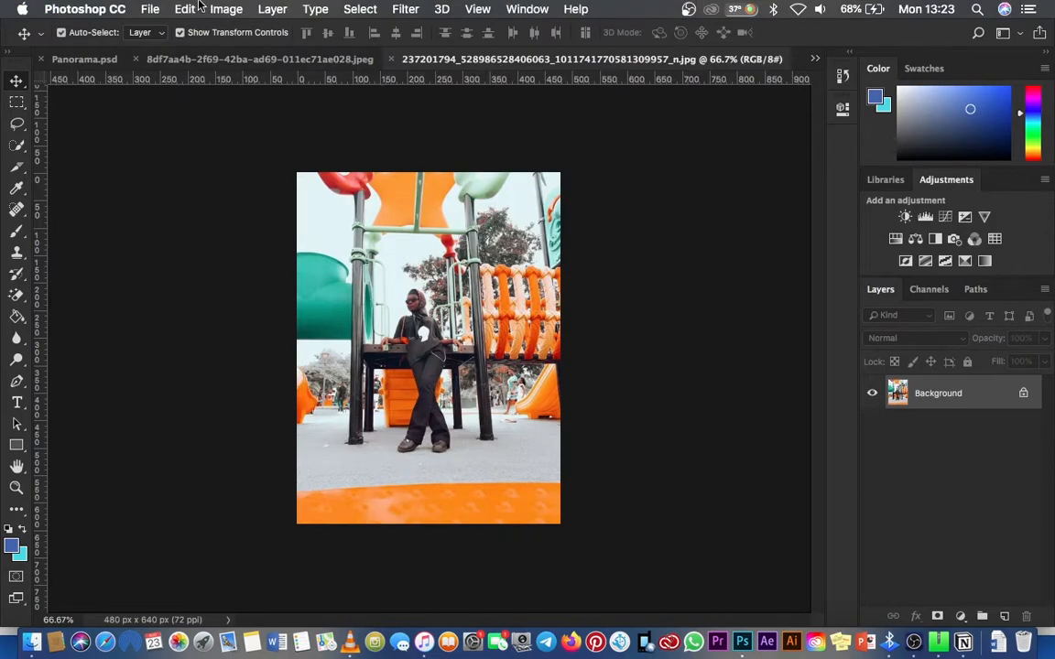
key(super+j)
click(180, 9)
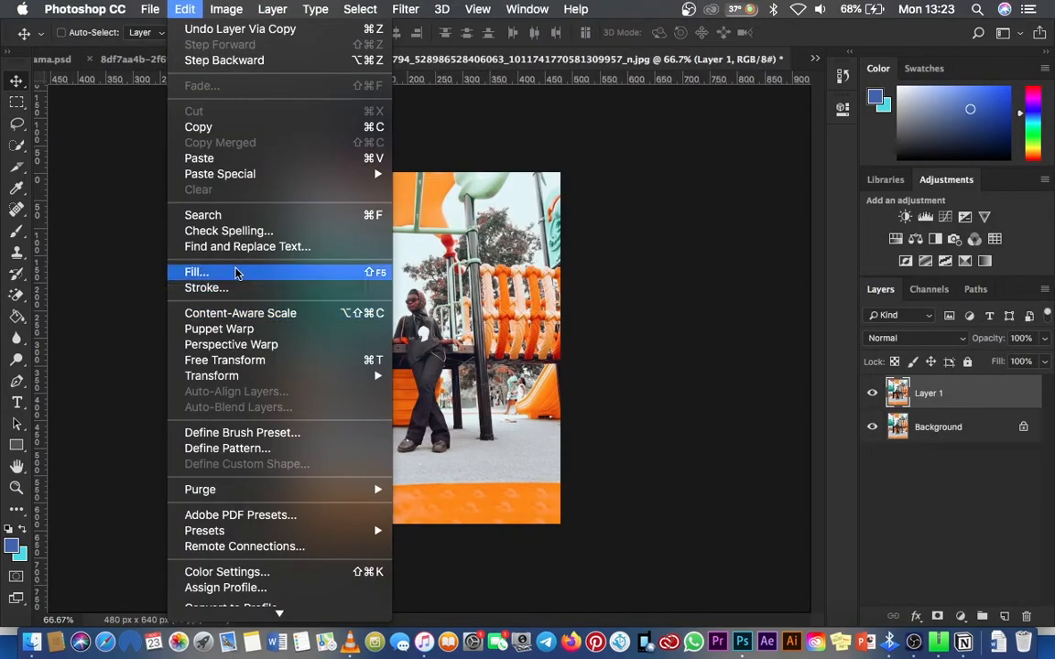
click(221, 129)
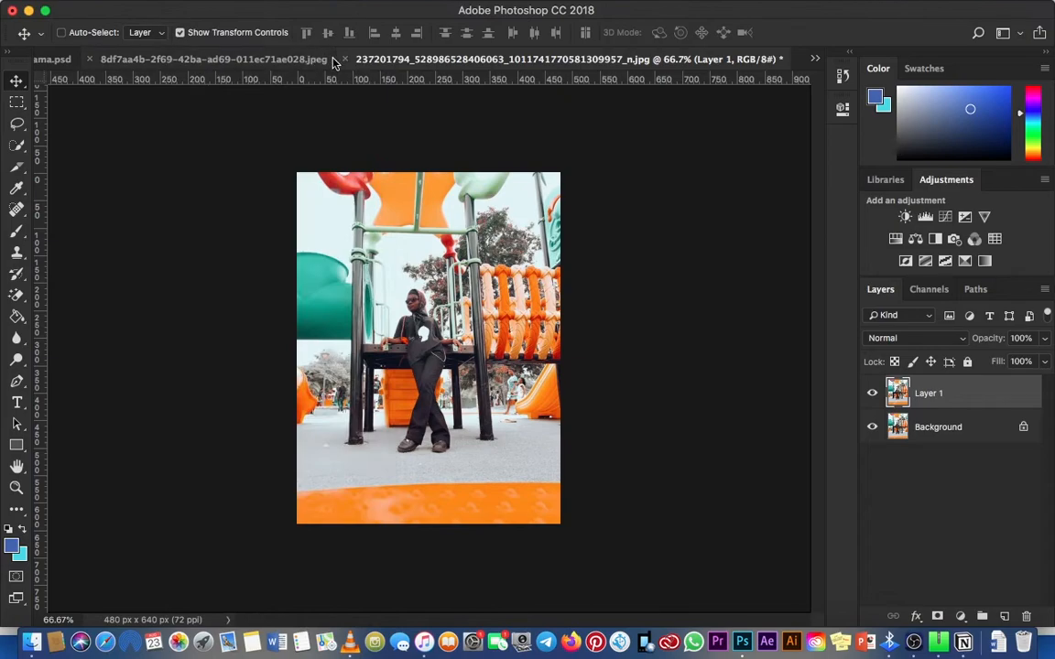
key(super+w)
click(453, 227)
click(810, 59)
click(802, 59)
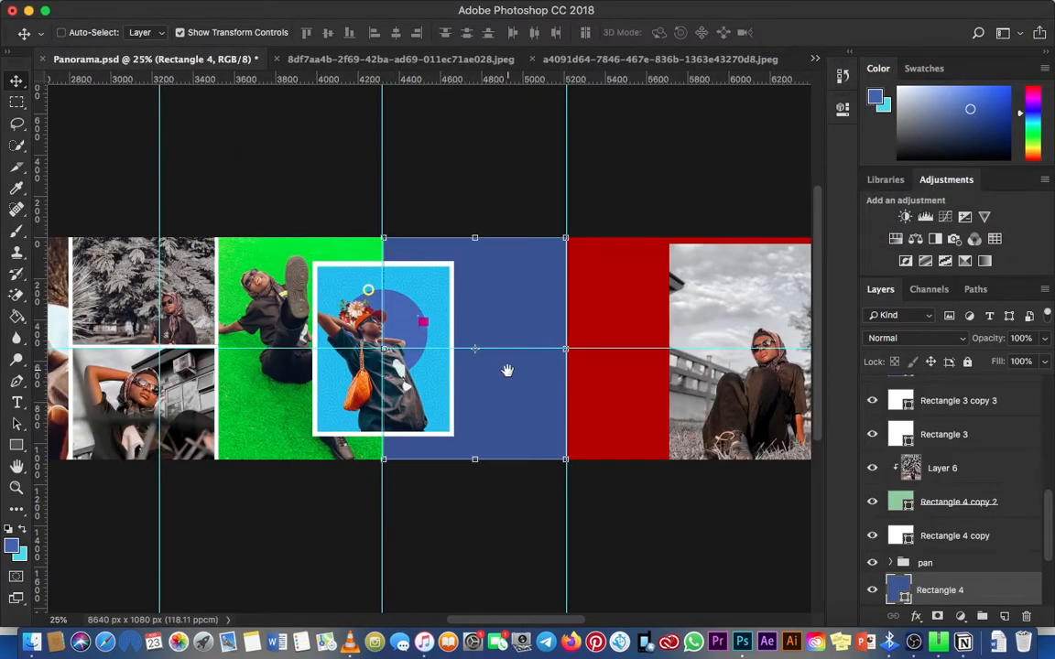
scroll(507, 370, right, 1)
click(184, 9)
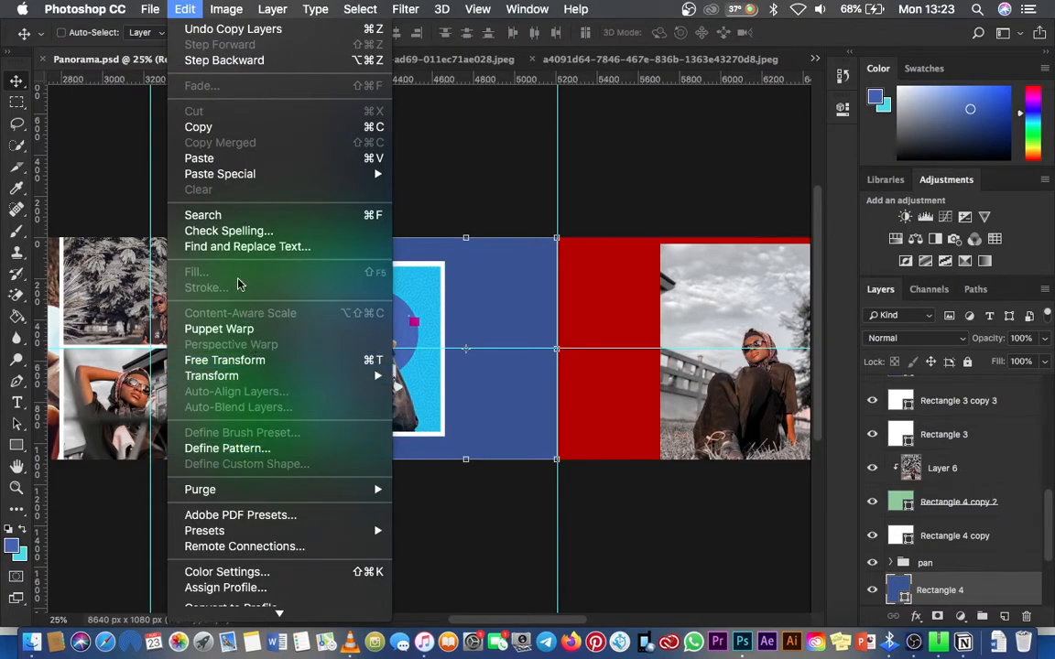
mouse_move(155, 7)
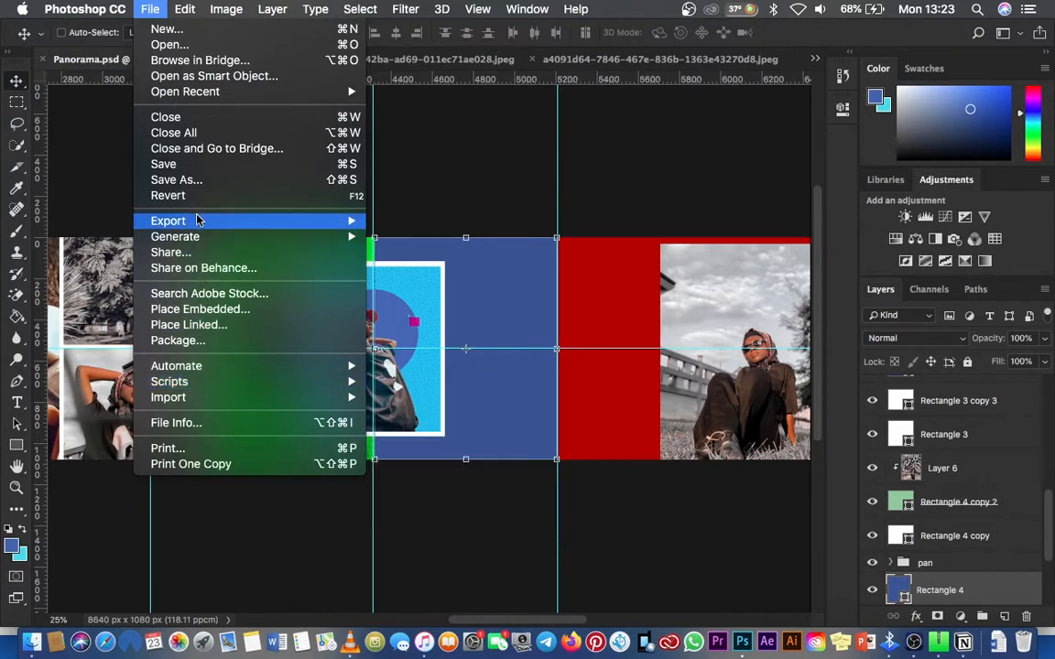
click(207, 310)
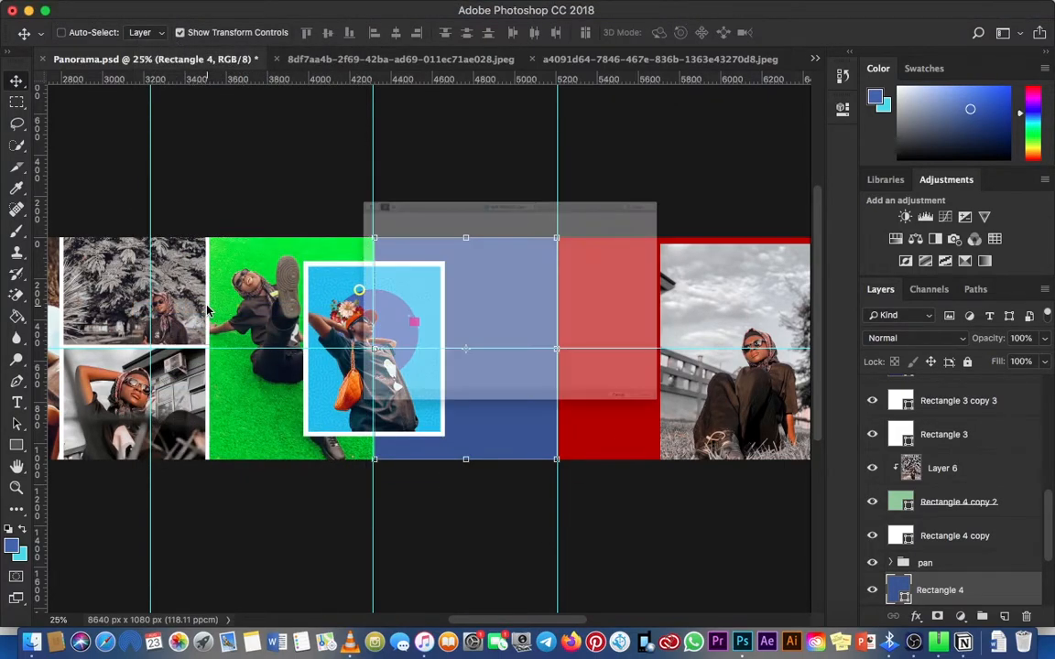
key(Escape)
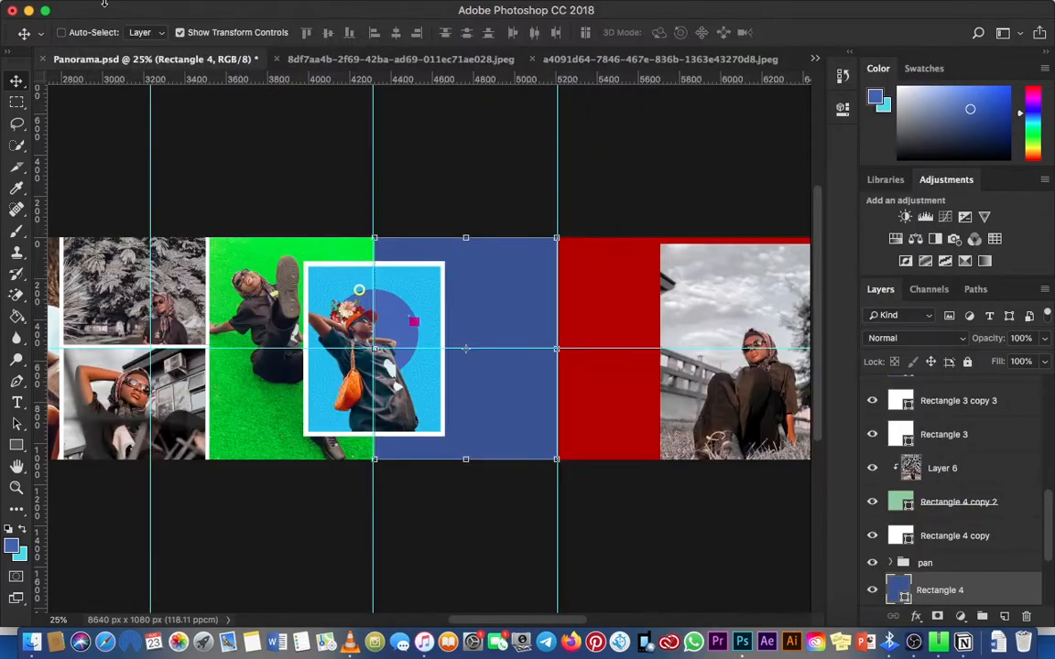
Step: Paste the copied playground photo above Rectangle 4 in the panorama and scale it up to span the canvas height
click(150, 8)
mouse_move(186, 8)
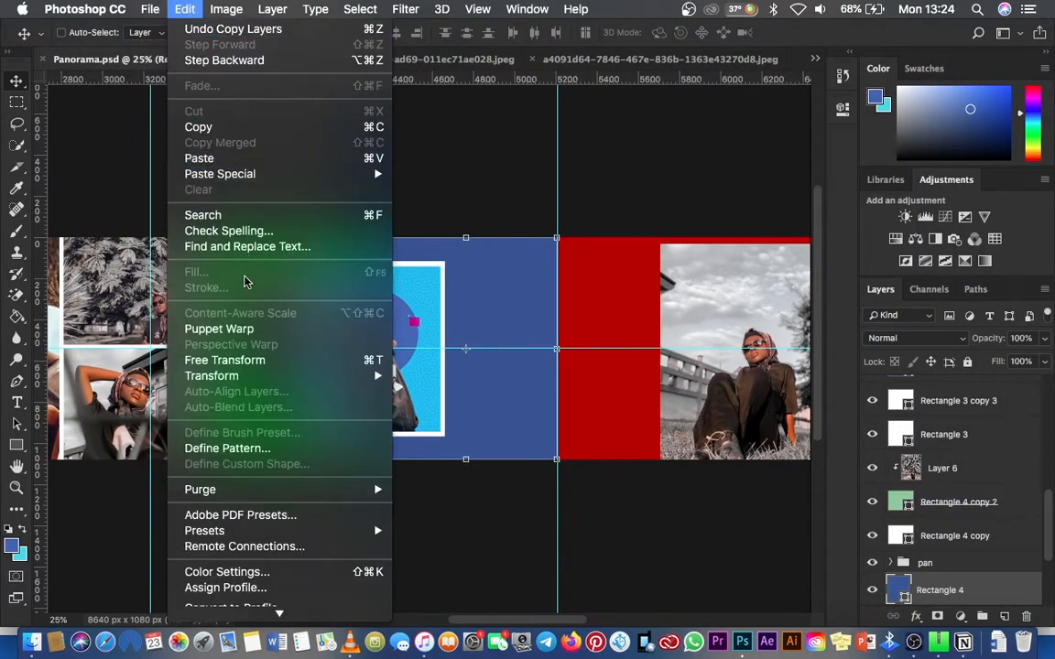
click(207, 158)
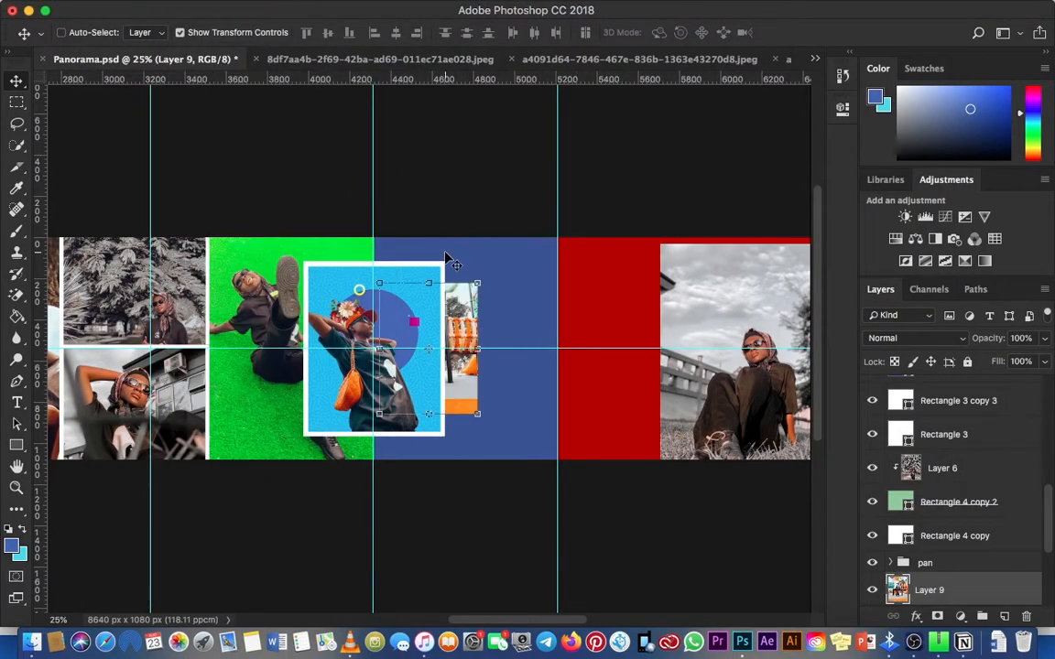
mouse_move(482, 291)
mouse_down()
mouse_move(515, 236)
mouse_move(480, 284)
mouse_up()
key(Return)
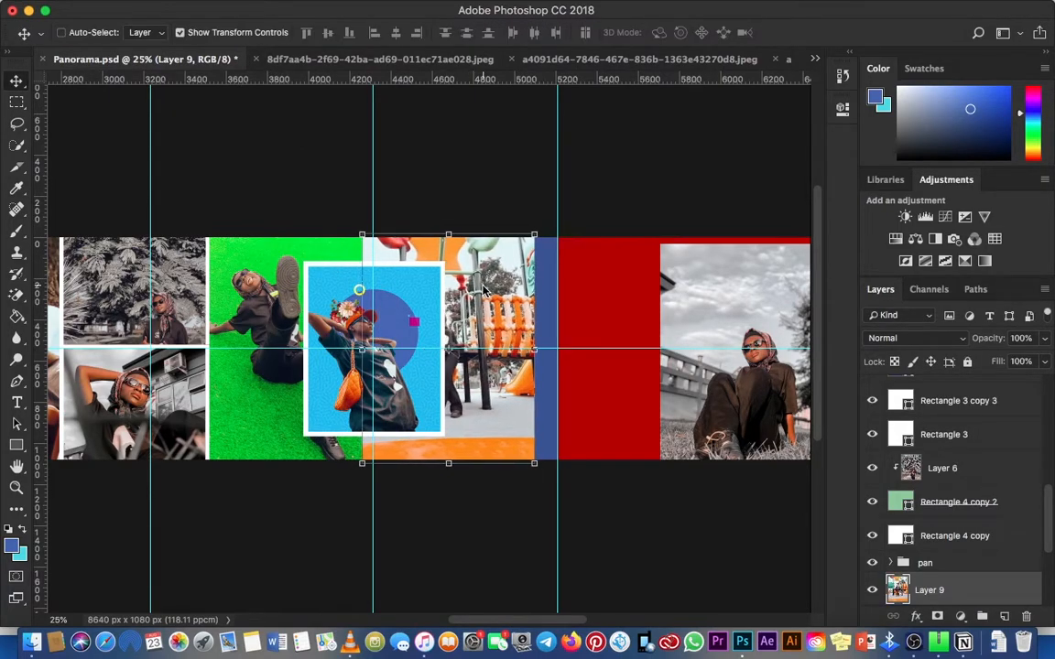
Step: Shift and enlarge the playground photo so it covers the whole blue rectangle between the two vertical guides
drag(450, 351, 462, 350)
key(shift+Right)
key(shift+Right)
key(shift+Right)
key(shift+Right)
key(shift+Right)
key(shift+Right)
key(shift+Left)
key(shift+Left)
drag(393, 226, 379, 225)
key(Return)
key(shift+Left)
key(shift+Left)
key(shift+Left)
key(shift+Left)
Step: Clip the playground photo layer to Rectangle 4 with a clipping mask
key(super+space)
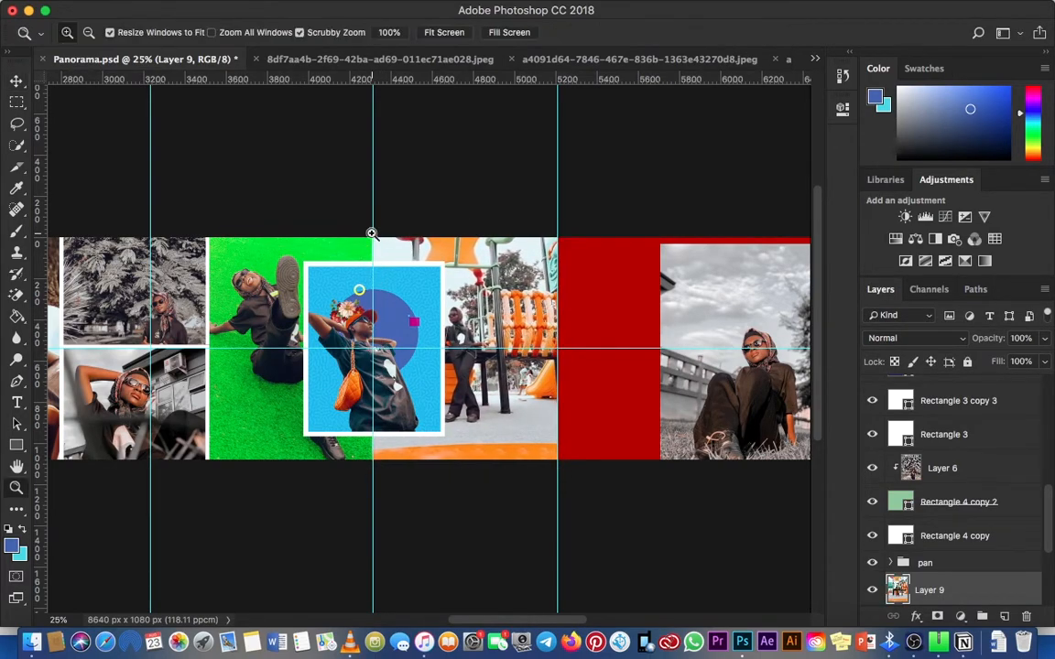
click(1045, 290)
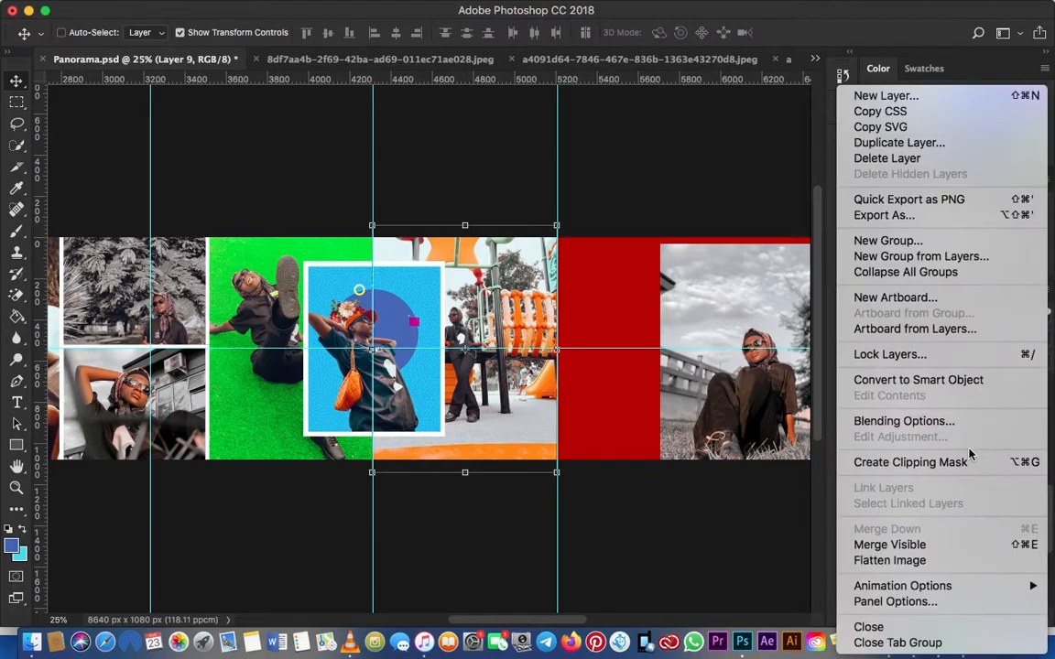
click(859, 461)
key(super+space)
click(495, 395)
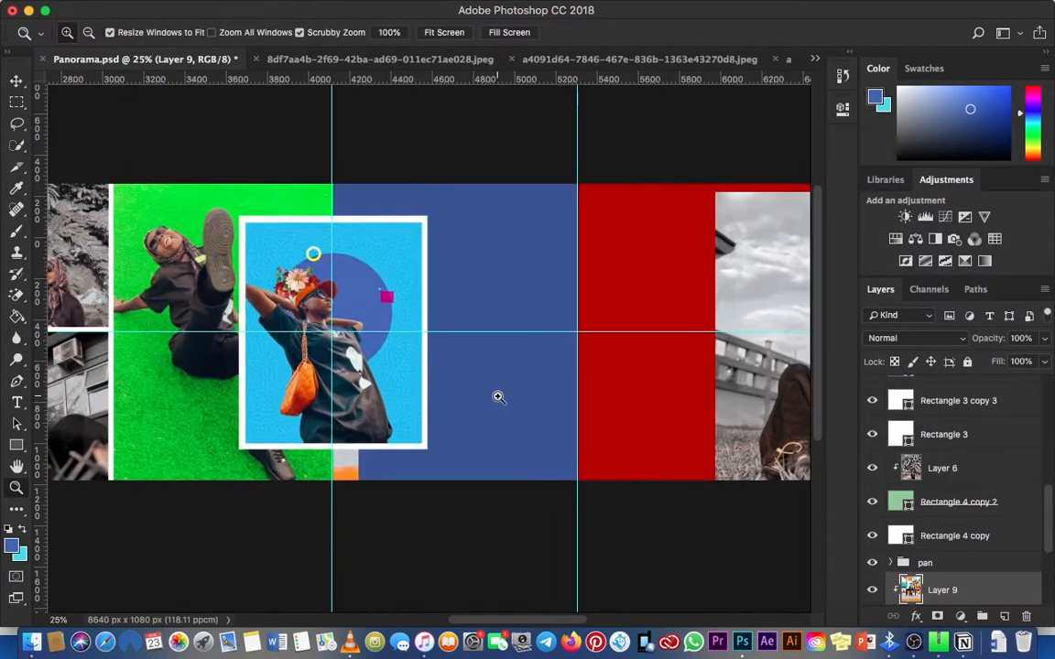
scroll(952, 549, down, 2)
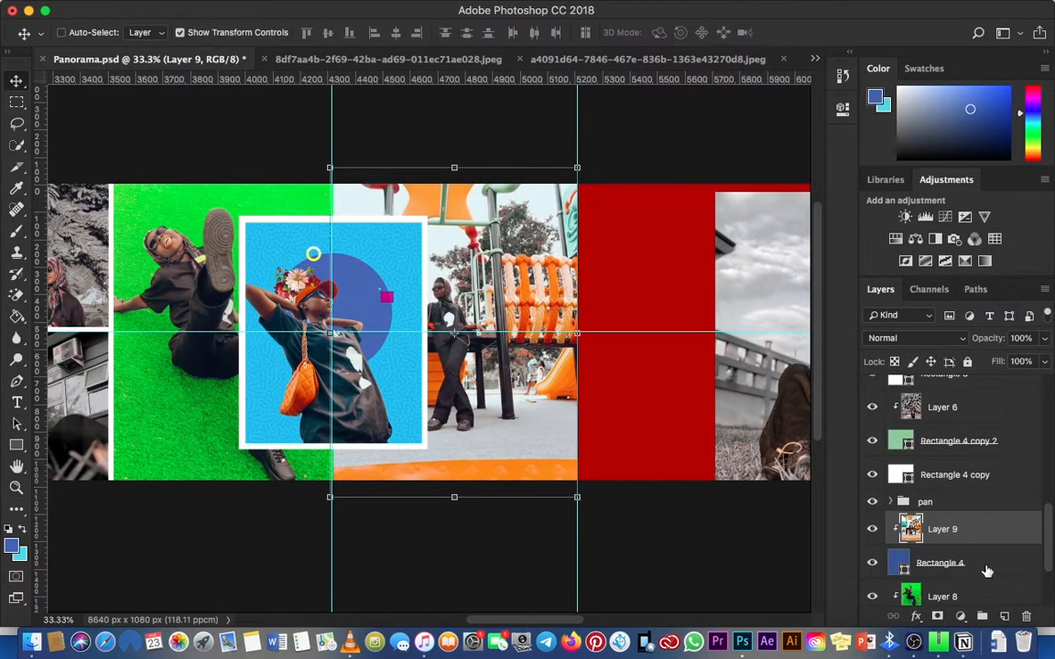
key(super+minus)
Step: Check Layer 9 by hiding and showing it, and nudge it left to expose a strip of the blue rectangle
click(871, 528)
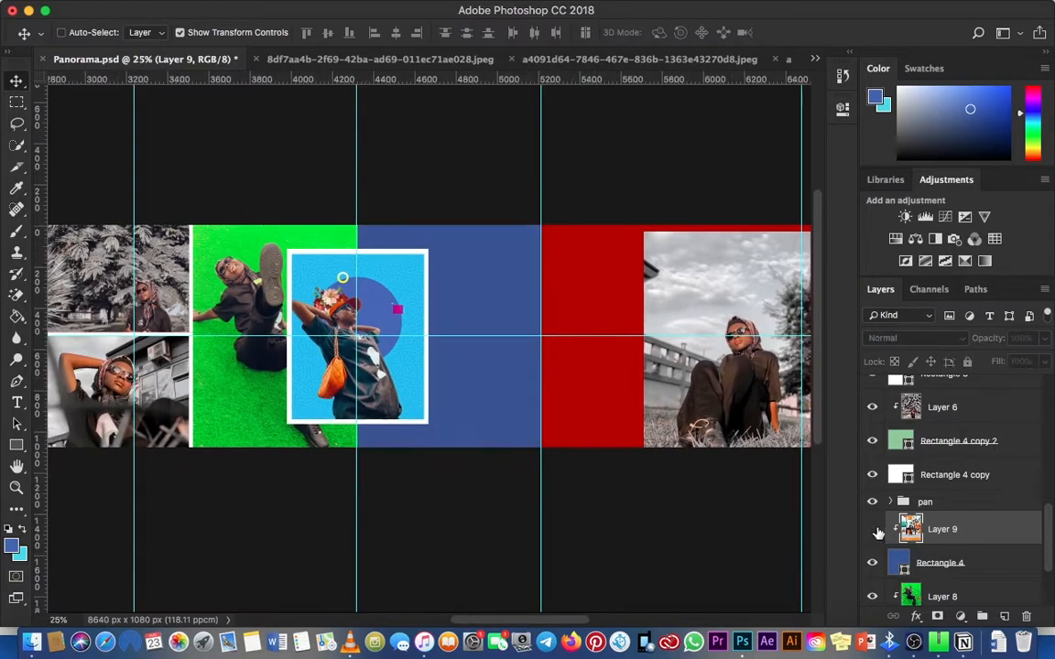
click(872, 528)
shift+click(1005, 568)
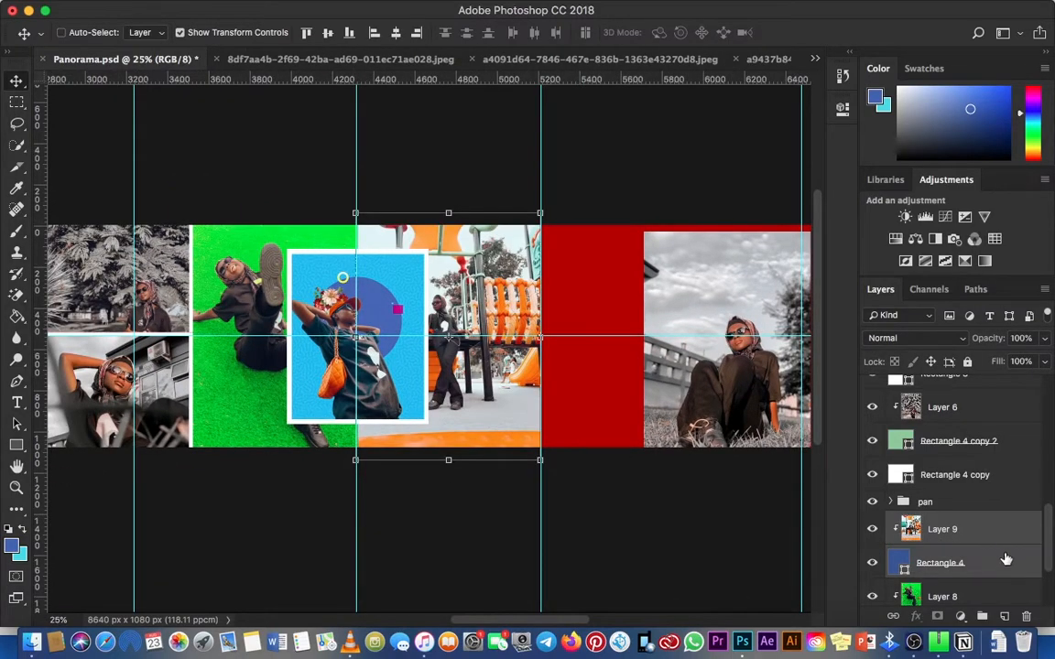
click(989, 533)
key(Left)
key(Left)
key(Left)
key(Left)
key(Left)
key(Left)
key(Left)
key(Left)
key(Left)
key(Left)
key(Left)
key(Left)
key(Left)
key(Left)
key(Left)
key(Left)
key(Left)
key(Left)
key(Left)
key(Left)
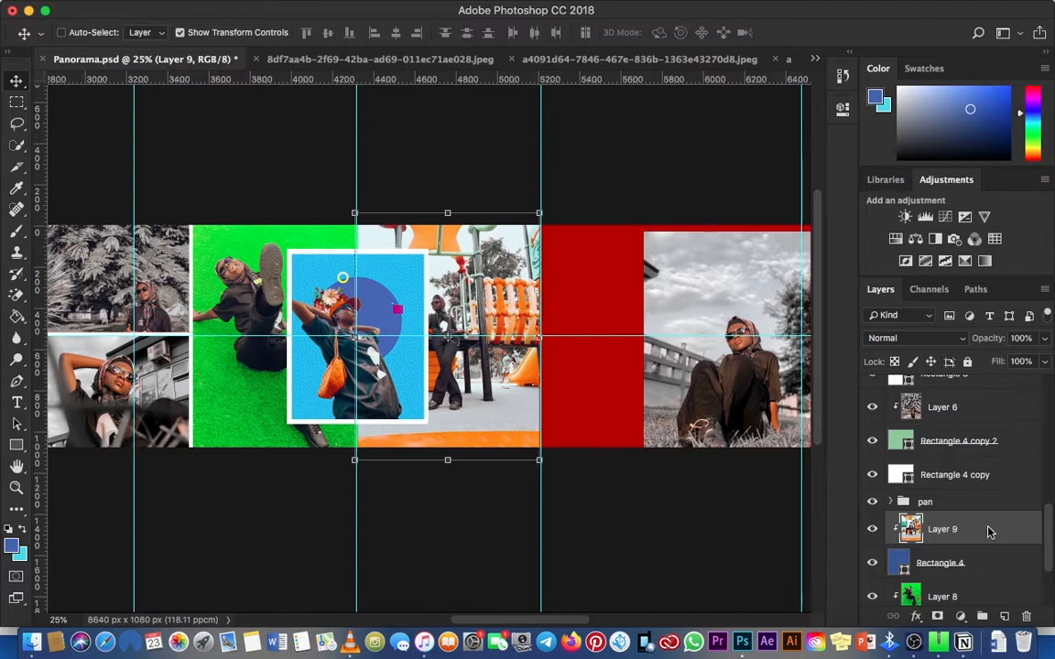
key(Right)
key(Right)
key(Right)
key(Right)
key(Right)
key(Right)
key(Right)
key(Right)
key(Right)
key(Right)
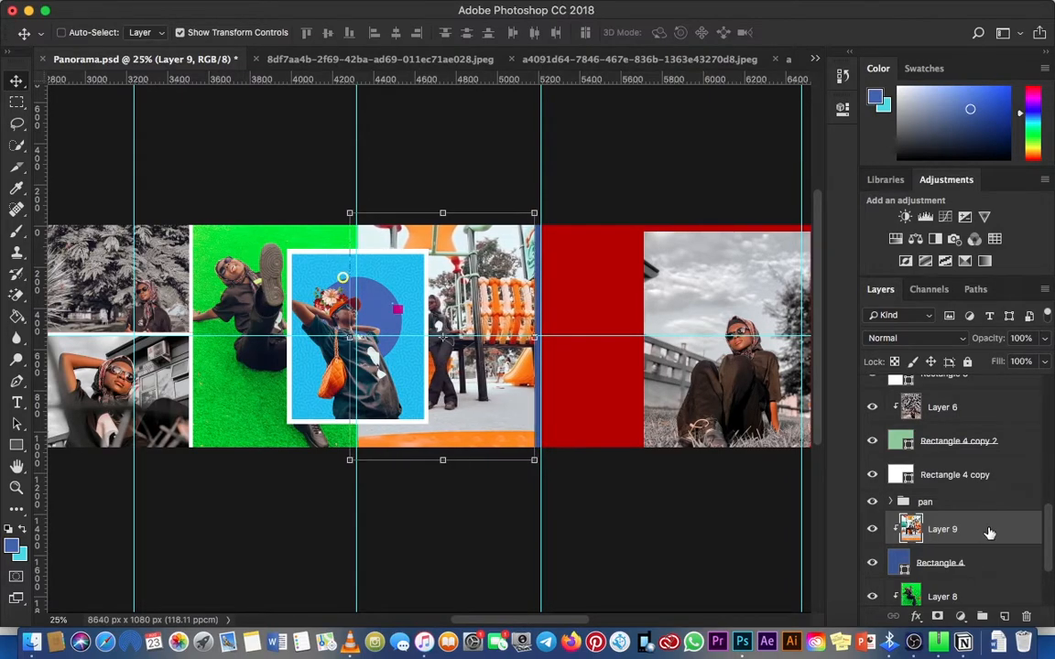
Step: Try a white fill on Rectangle 4 and undo the colour change
click(985, 565)
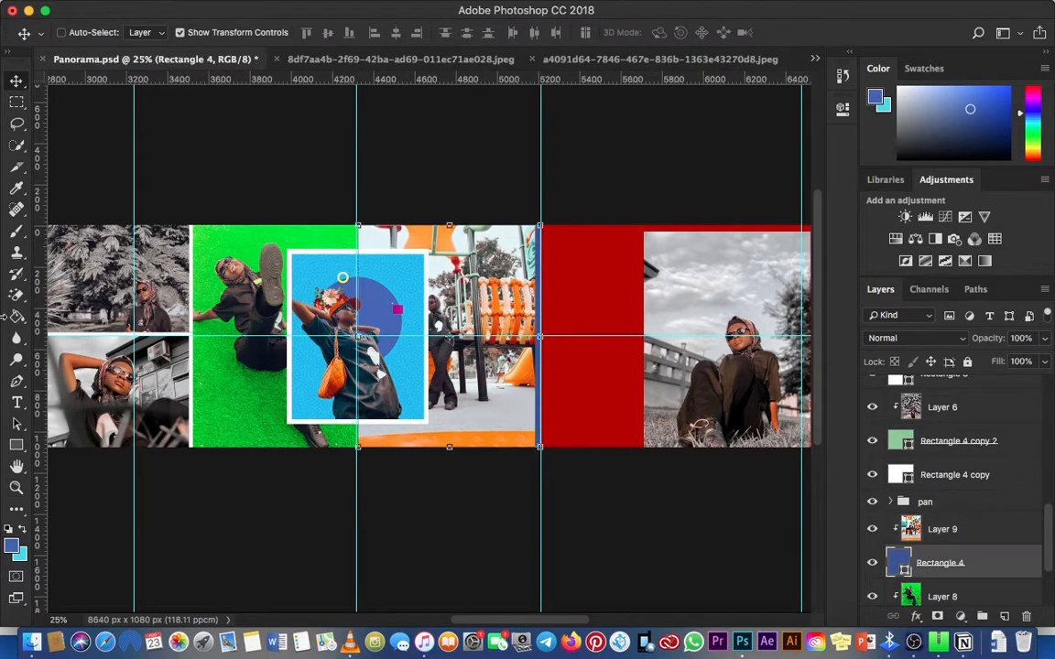
click(17, 446)
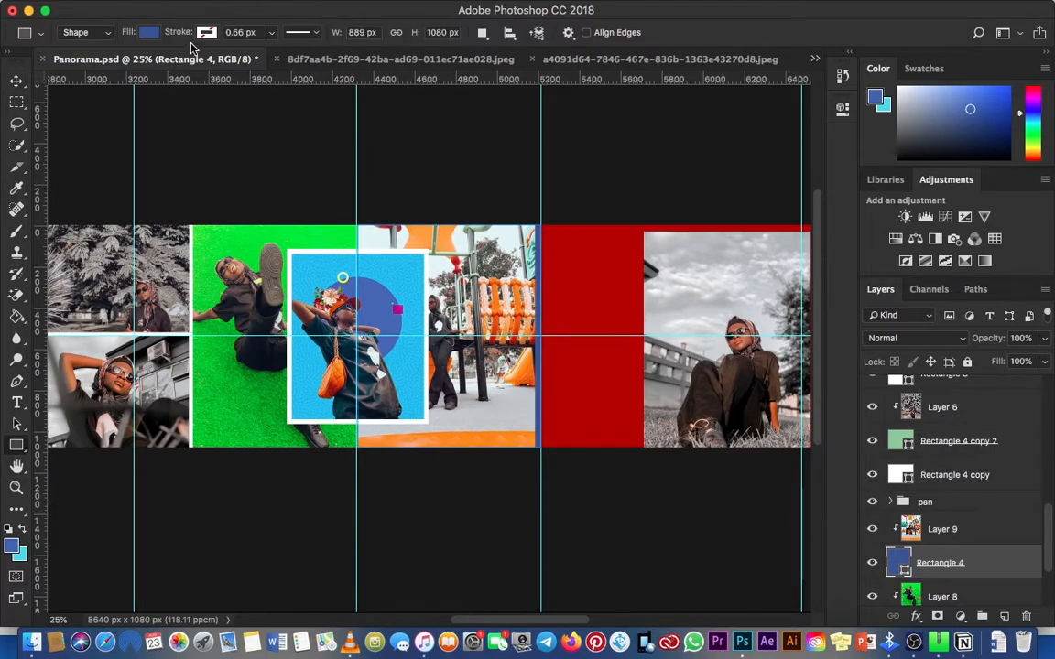
click(148, 33)
click(91, 120)
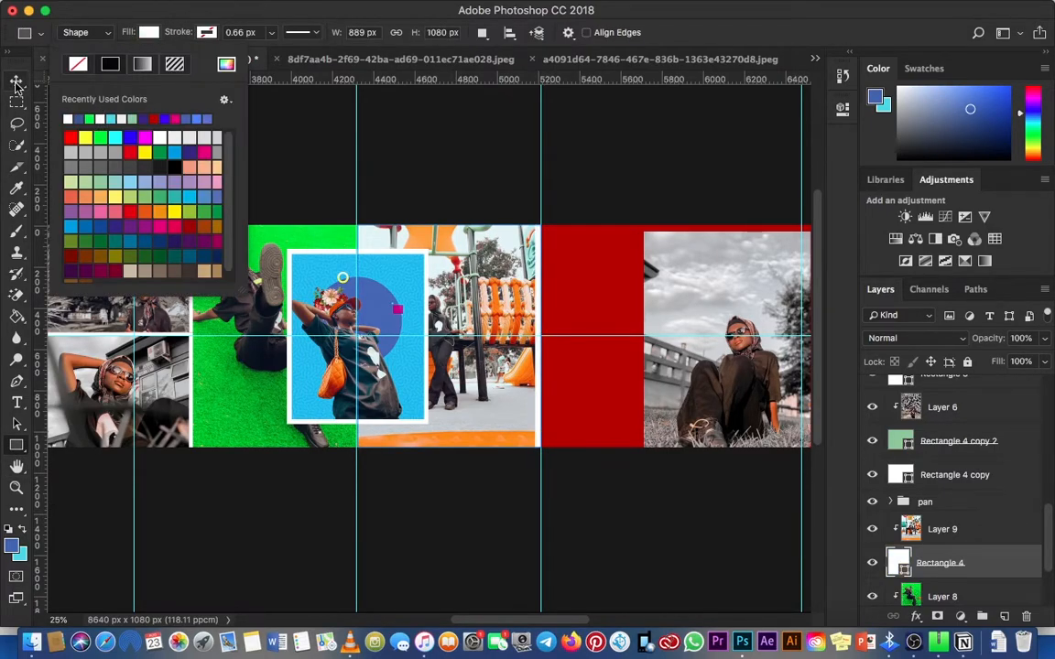
click(16, 81)
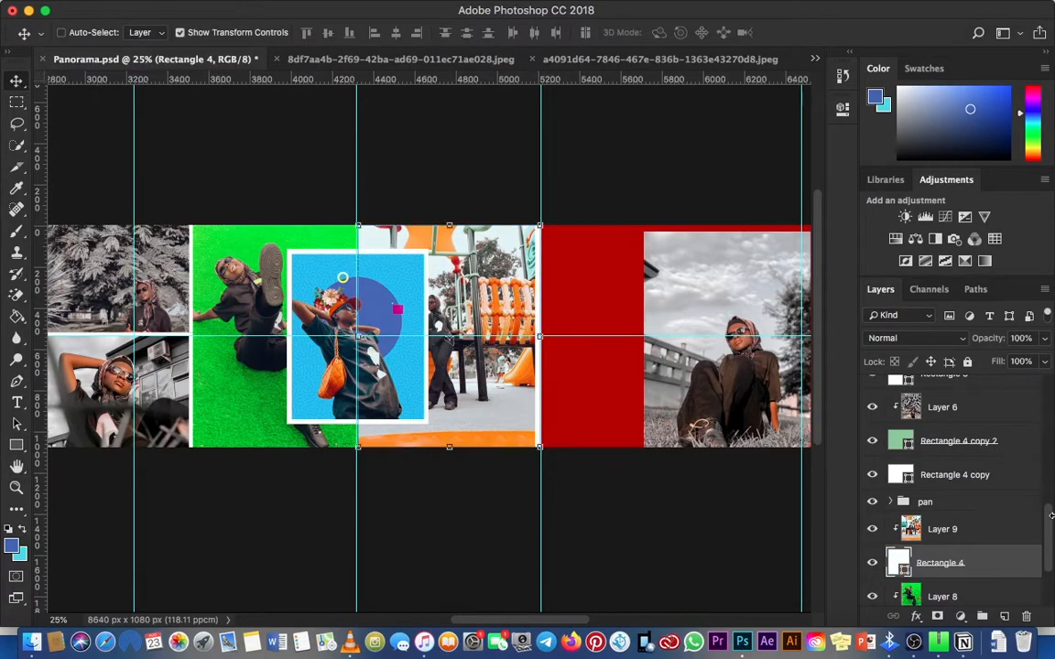
click(955, 533)
key(super+z)
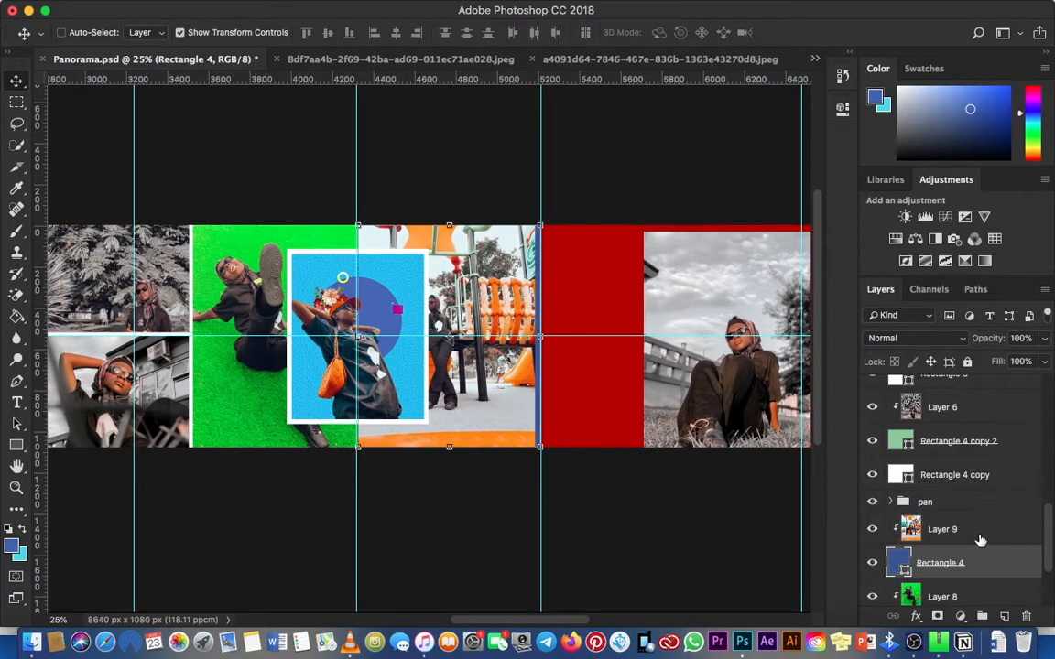
Step: Move Layer 9 back over the whole blue rectangle between the guides and release its clipping mask
click(978, 531)
drag(469, 271, 476, 273)
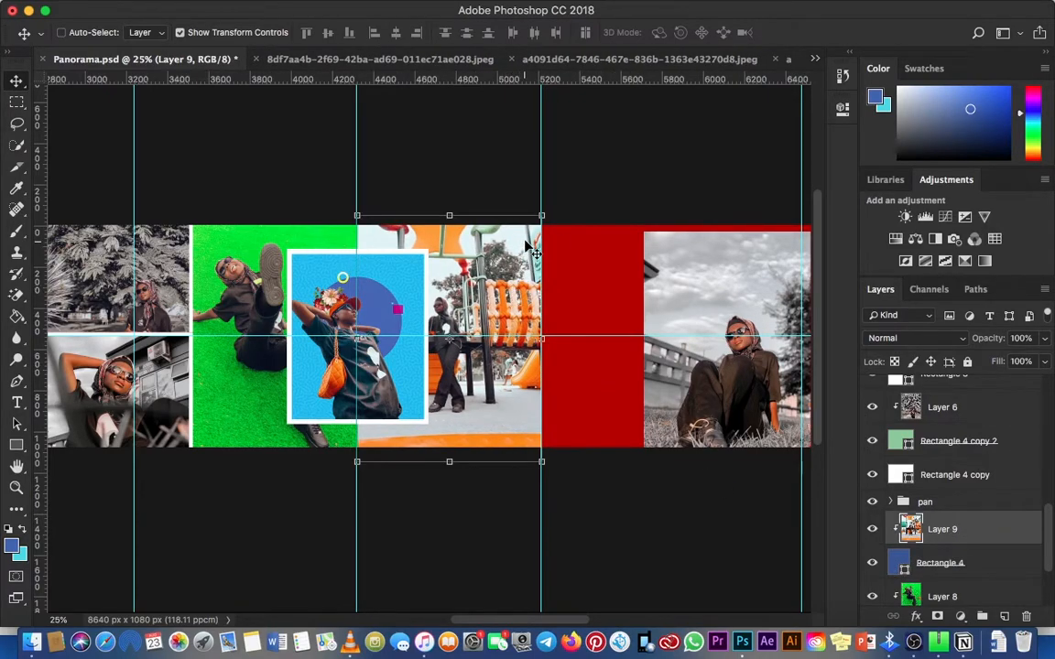
click(1044, 287)
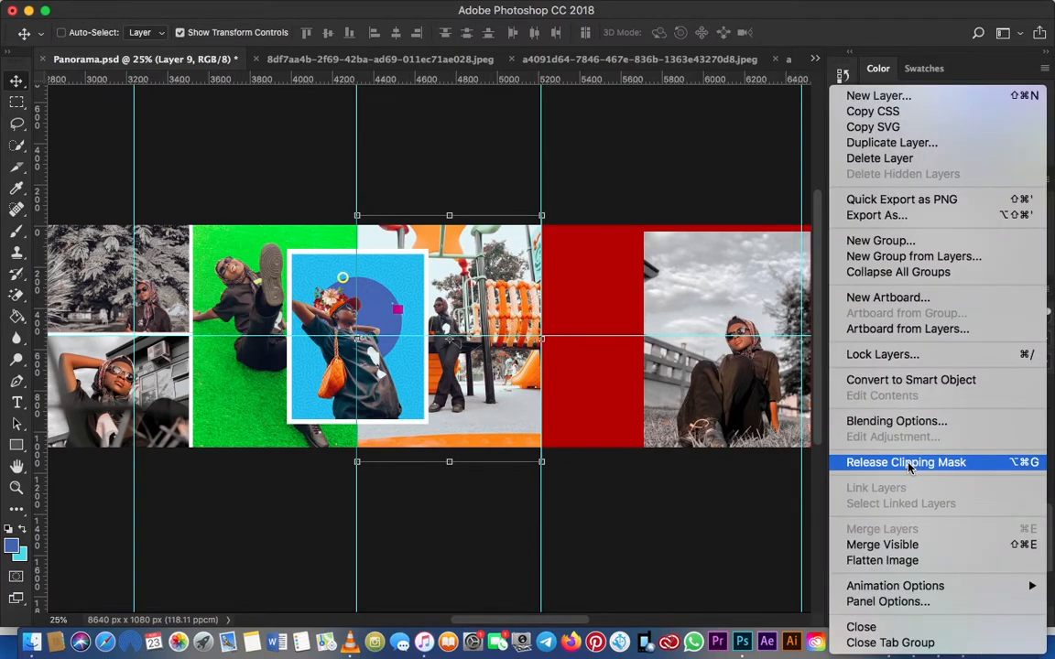
click(824, 462)
click(984, 575)
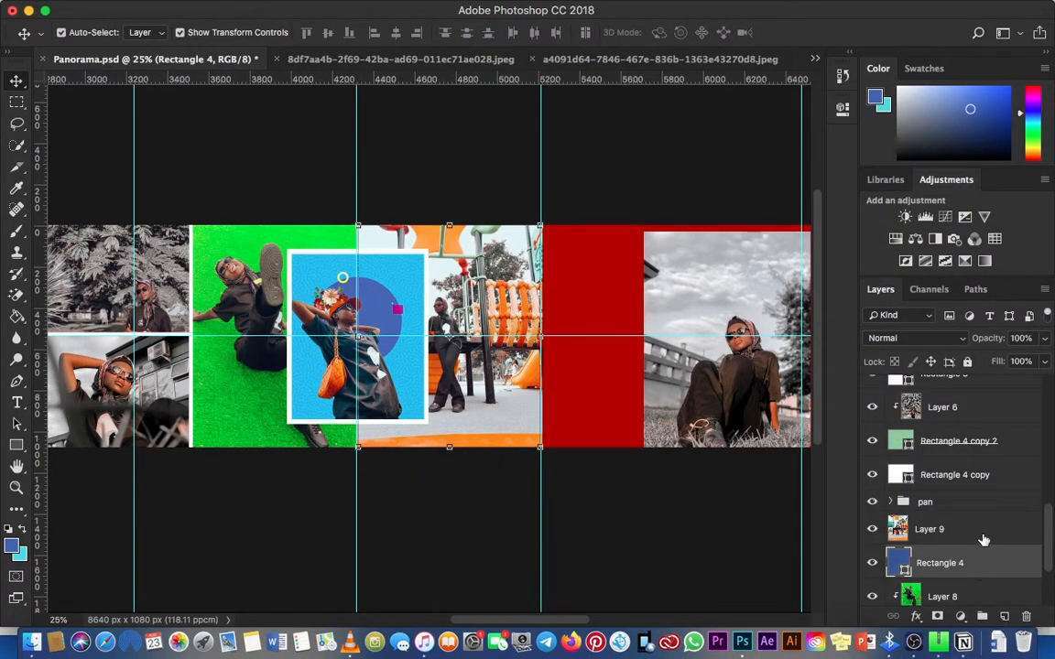
click(984, 540)
drag(540, 226, 531, 235)
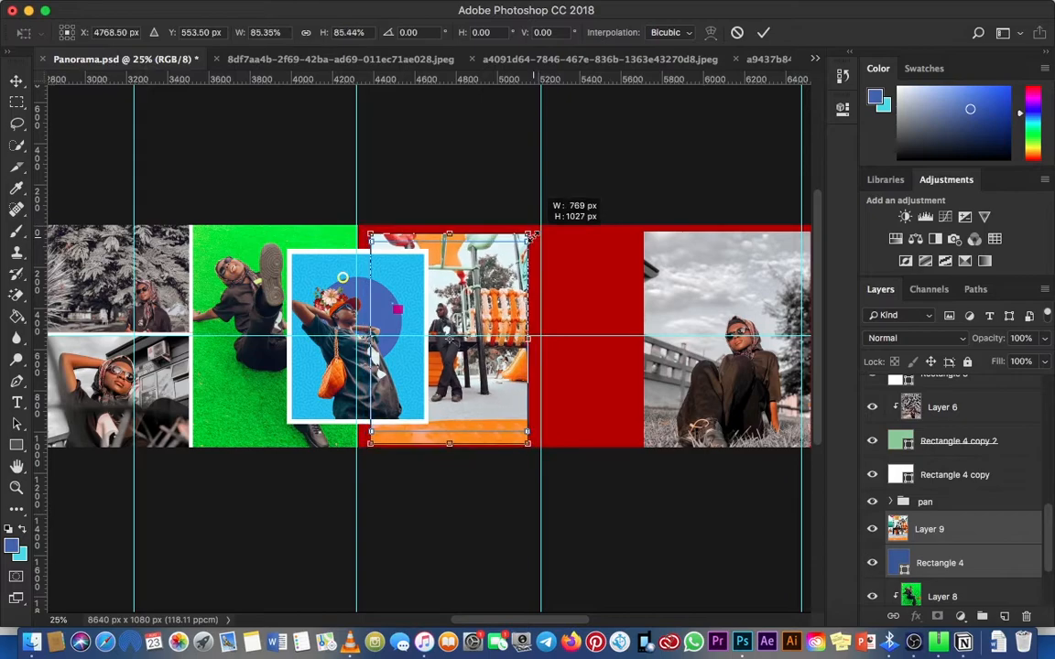
click(736, 32)
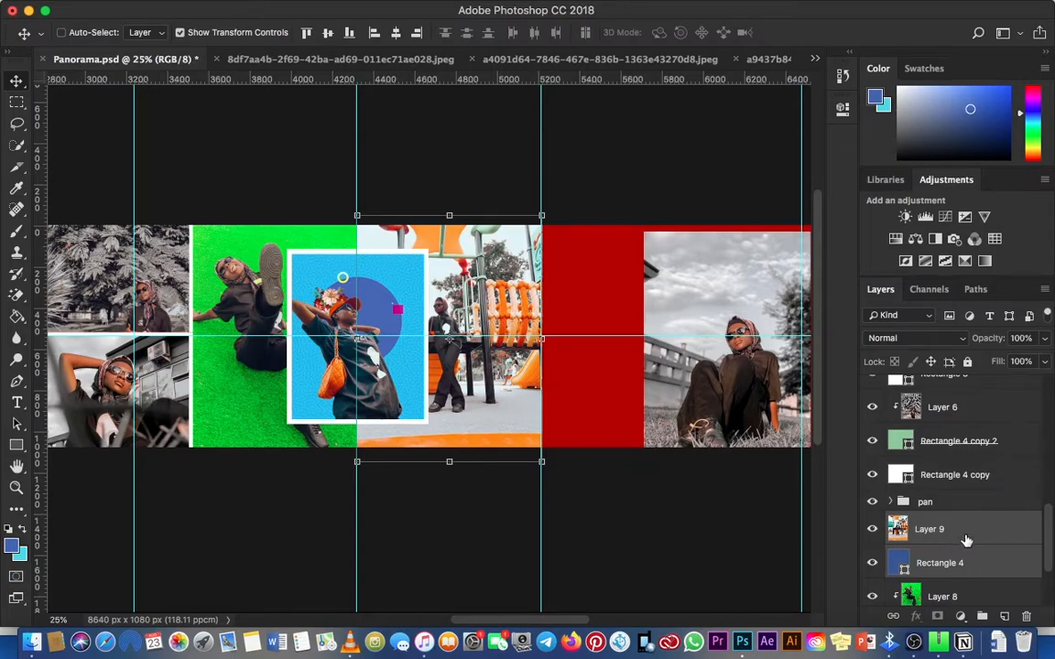
Step: Duplicate Rectangle 4 and widen the original rightward to about 939 px, past the playground photo's edge
click(986, 564)
key(super+j)
click(953, 562)
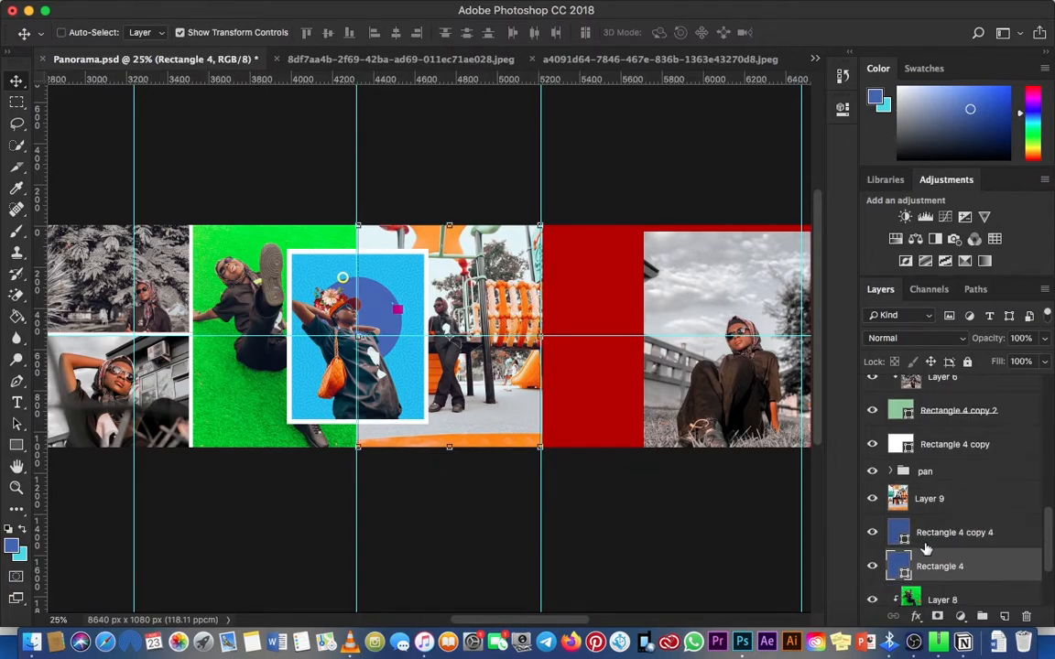
key(super+t)
drag(540, 337, 553, 342)
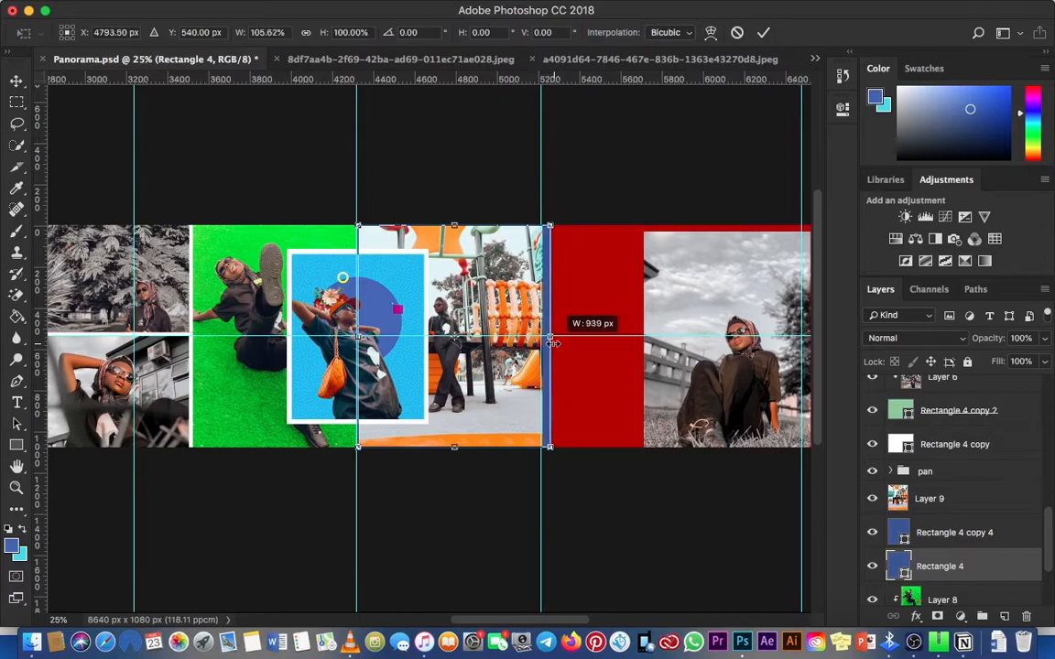
key(Return)
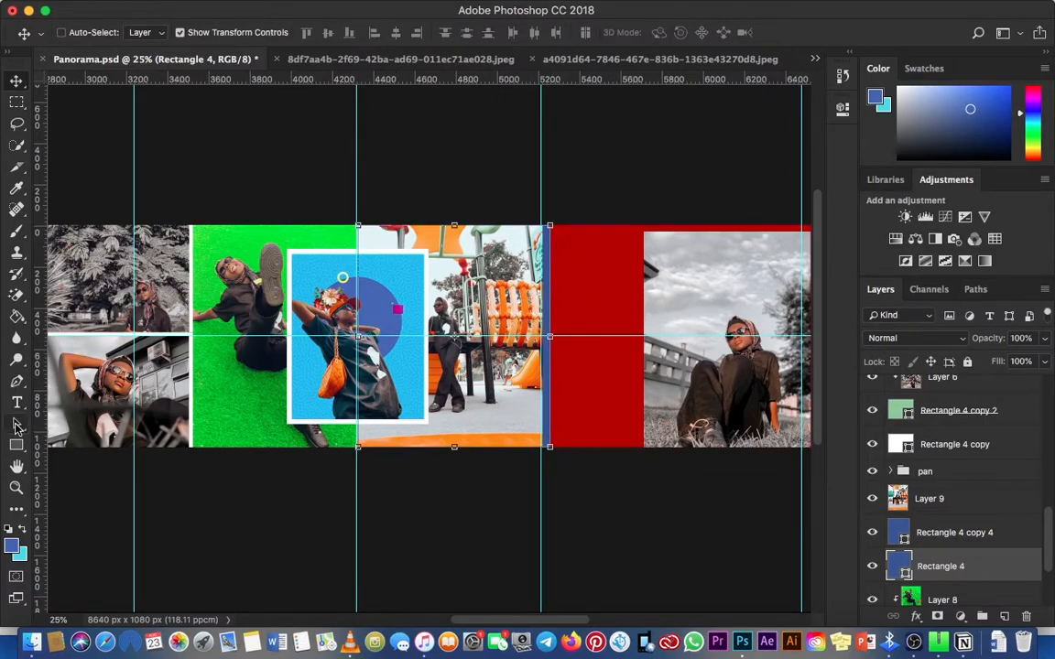
Step: Give the widened Rectangle 4 behind the playground photo a white fill
key(u)
click(148, 31)
click(71, 102)
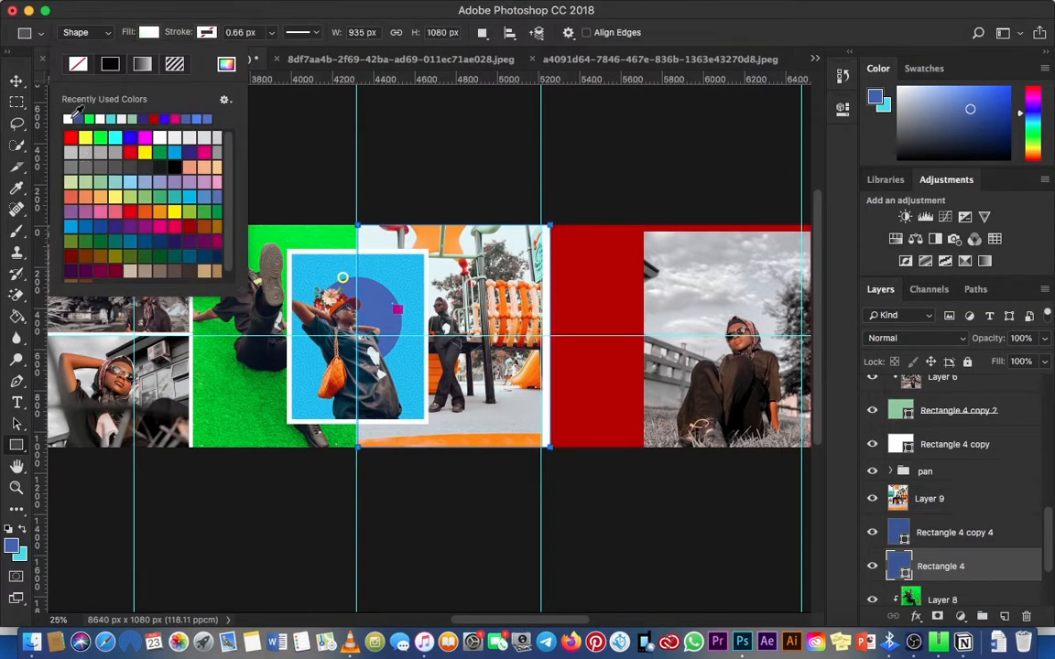
click(17, 81)
Step: Clip the playground photo on Layer 9 to the blue Rectangle 4 copy 4 beneath it
click(957, 532)
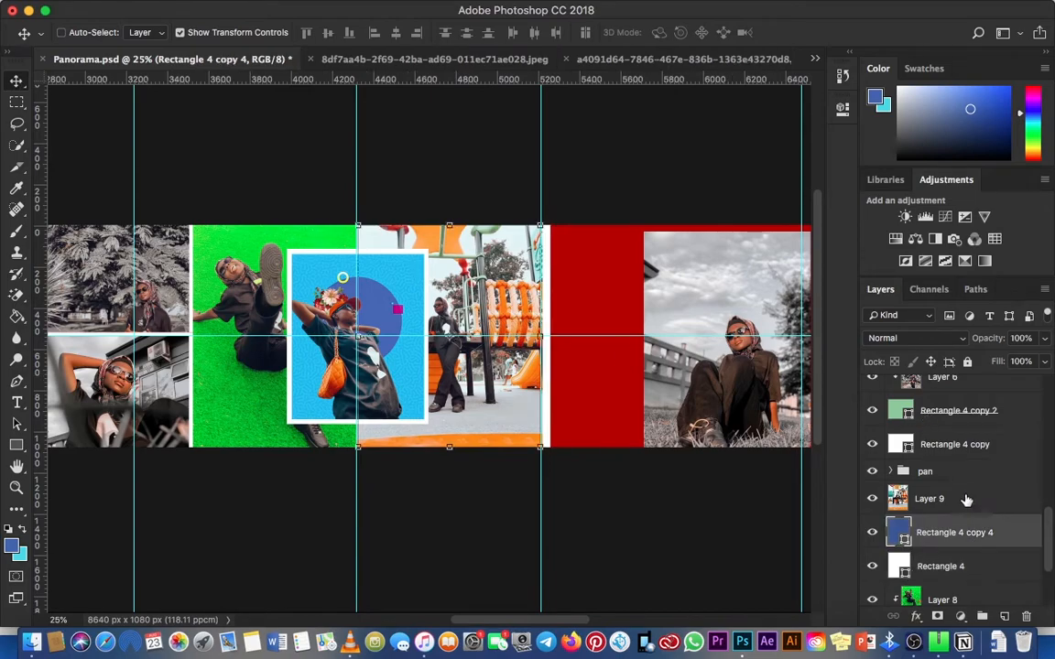
click(961, 499)
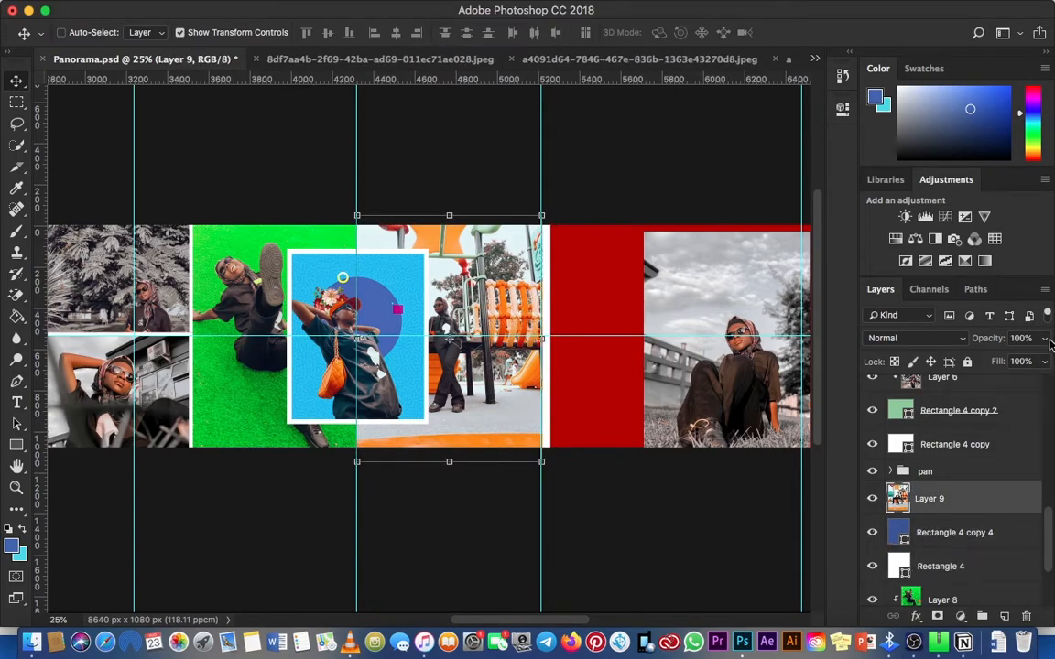
click(1044, 291)
click(920, 461)
shift+click(952, 532)
key(super+t)
drag(543, 214, 544, 227)
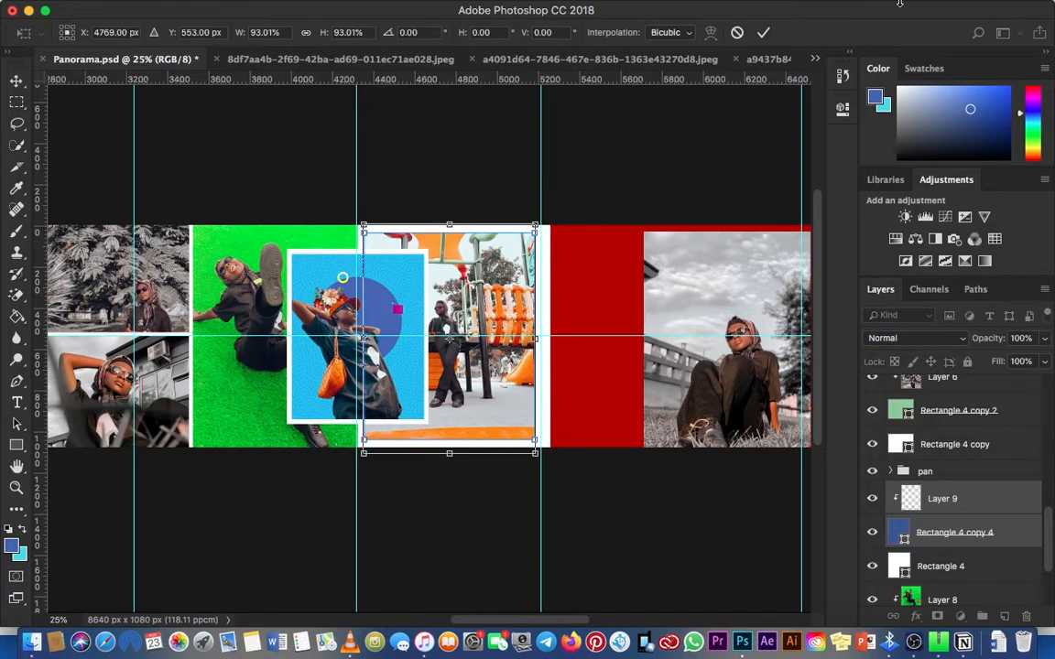
click(738, 33)
key(z)
key(c)
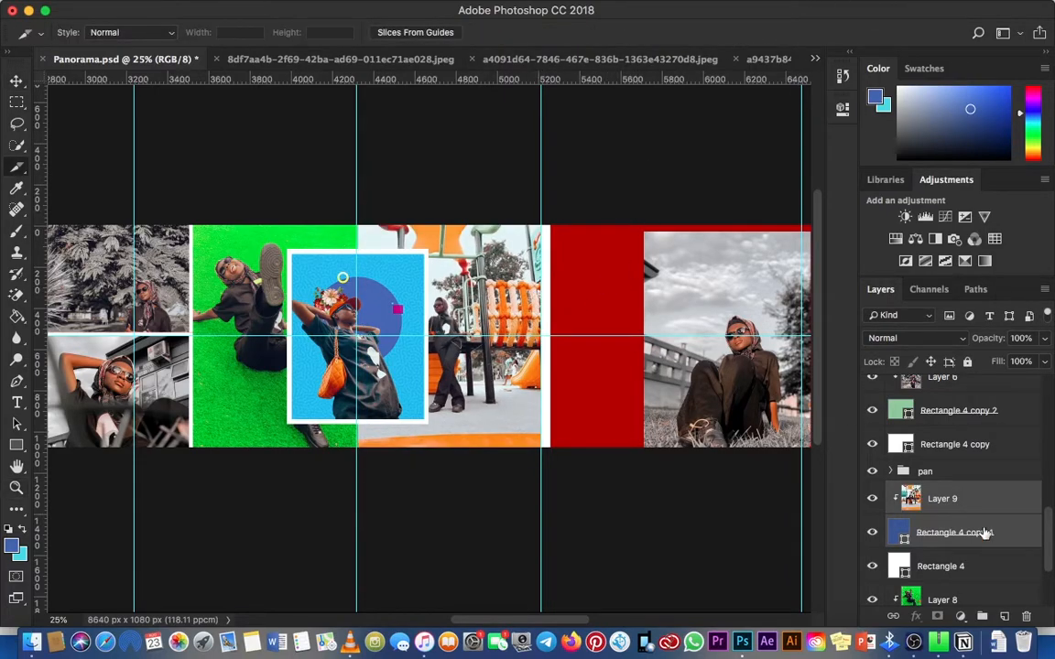
Step: Narrow the white Rectangle 4 from its outer side to the playground photo's edge
click(943, 565)
key(v)
key(ctrl+t)
drag(551, 338, 545, 338)
key(Return)
Step: Nudge the white Rectangle 4 right so a thin white strip shows beside the playground photo
key(z)
click(548, 338)
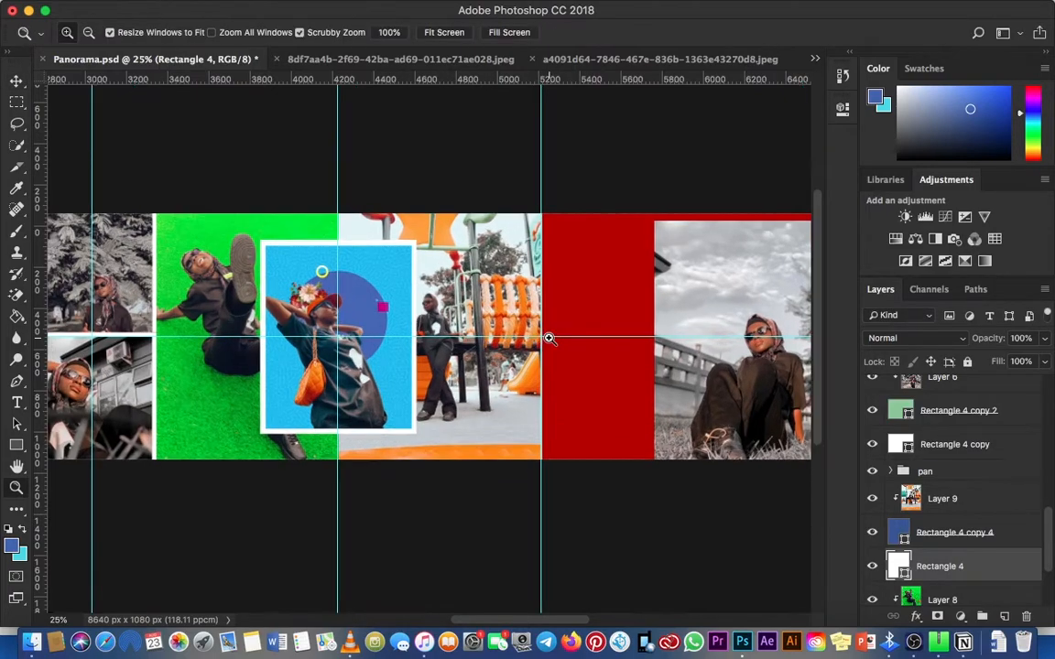
click(549, 338)
click(548, 338)
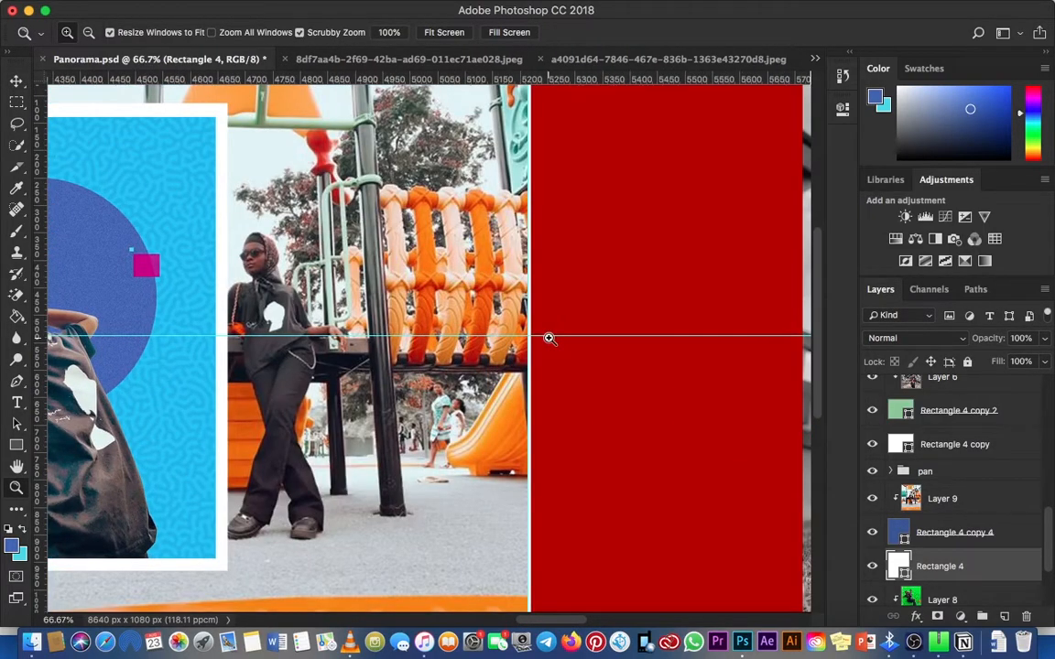
key(v)
key(Right)
key(Right)
key(Right)
key(Right)
key(Right)
key(Right)
key(Right)
key(Right)
key(Right)
key(Right)
key(Right)
key(Right)
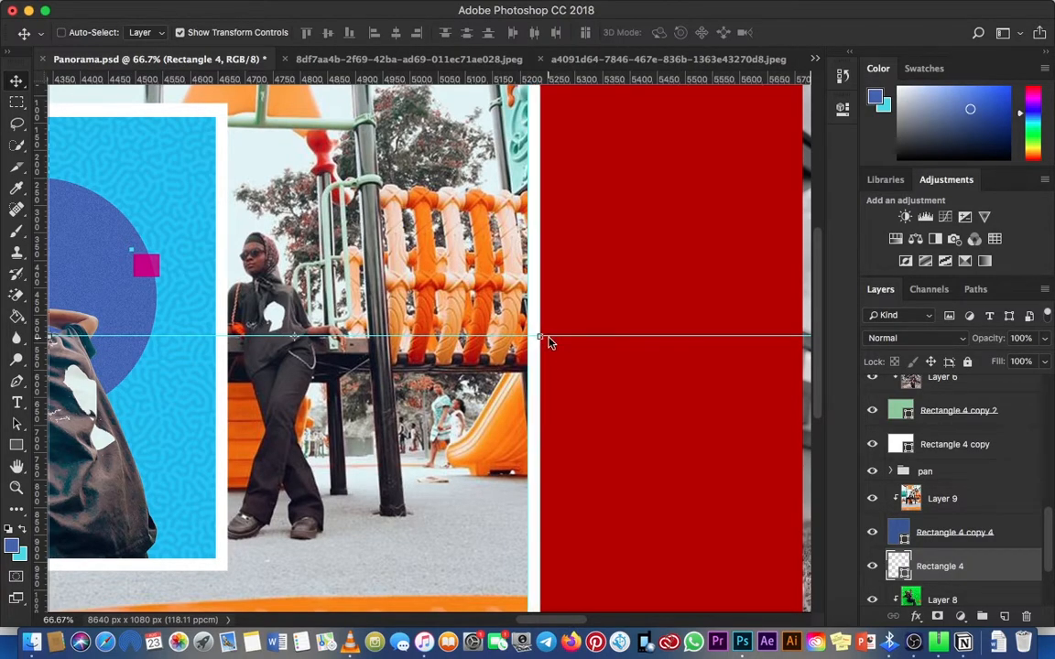
Step: Select the red background shape Rectangle 1 beside the white strip
key(super+0)
key(super+minus)
key(z)
click(488, 349)
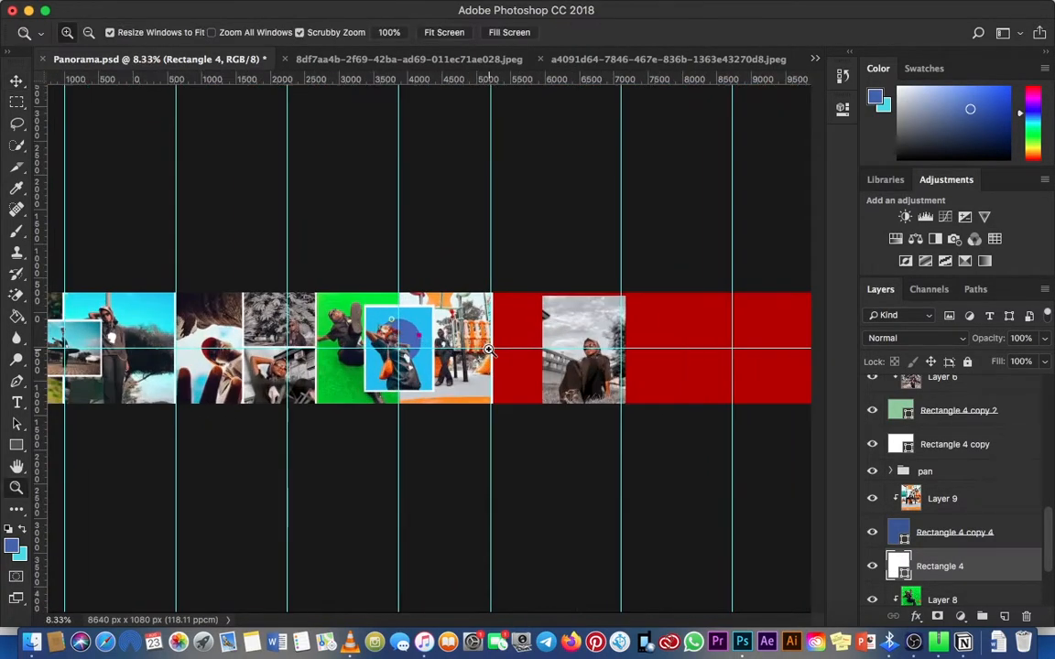
click(488, 350)
click(488, 349)
scroll(488, 350, right, 5)
key(v)
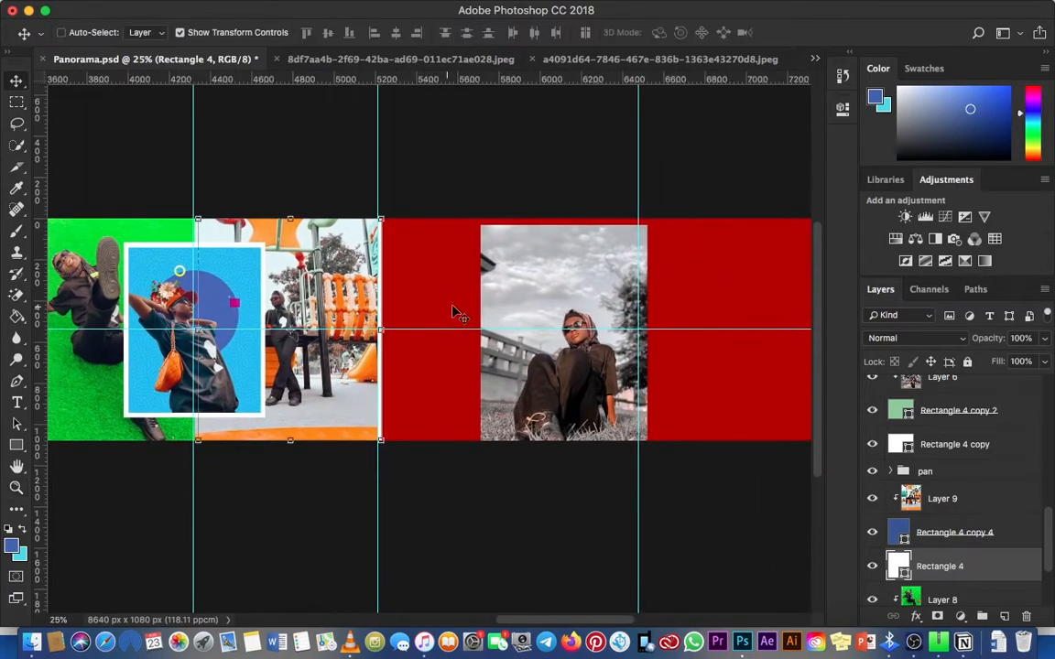
scroll(440, 302, right, 3)
right_click(412, 276)
click(417, 278)
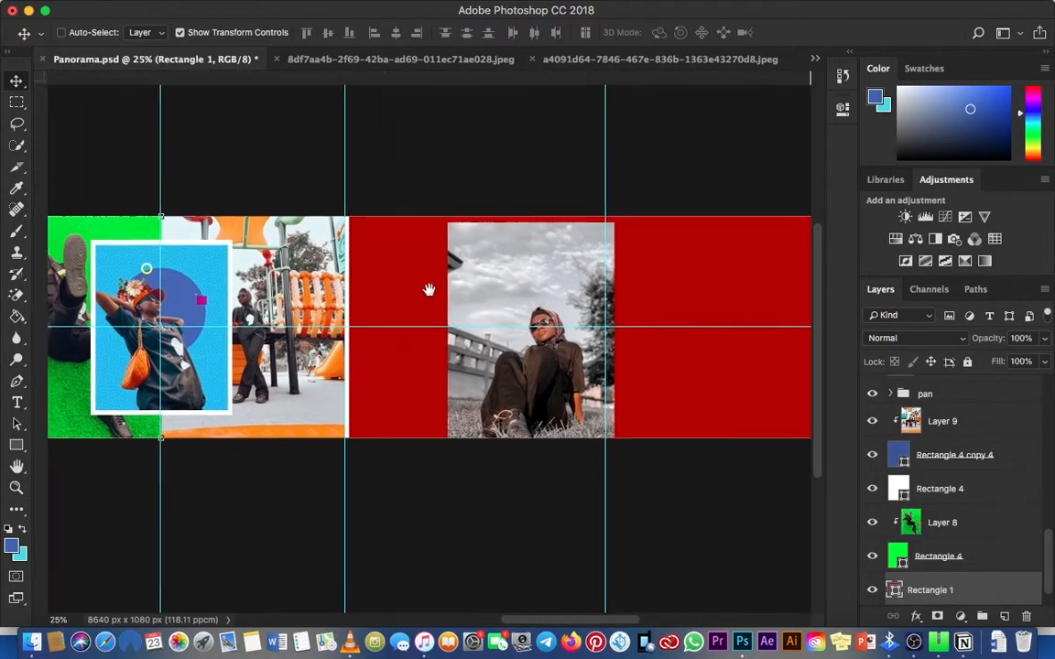
scroll(445, 291, right, 2)
right_click(358, 285)
click(375, 285)
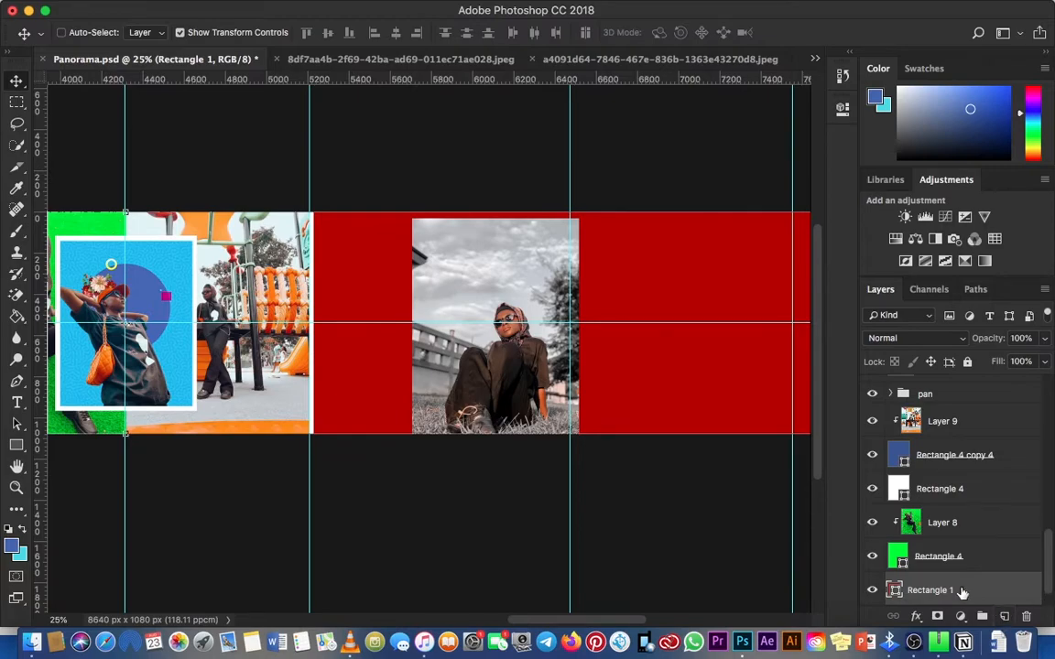
Step: Copy the green Rectangle 4, paste it above Rectangle 1, and place it directly beside the white strip
click(997, 562)
key(super+c)
right_click(394, 246)
click(426, 254)
key(super+v)
drag(380, 286, 290, 297)
Step: Fit the pasted green rectangle to the canvas height beside the white strip, with the grey-sky photo moved left over it
key(z)
click(337, 306)
click(336, 306)
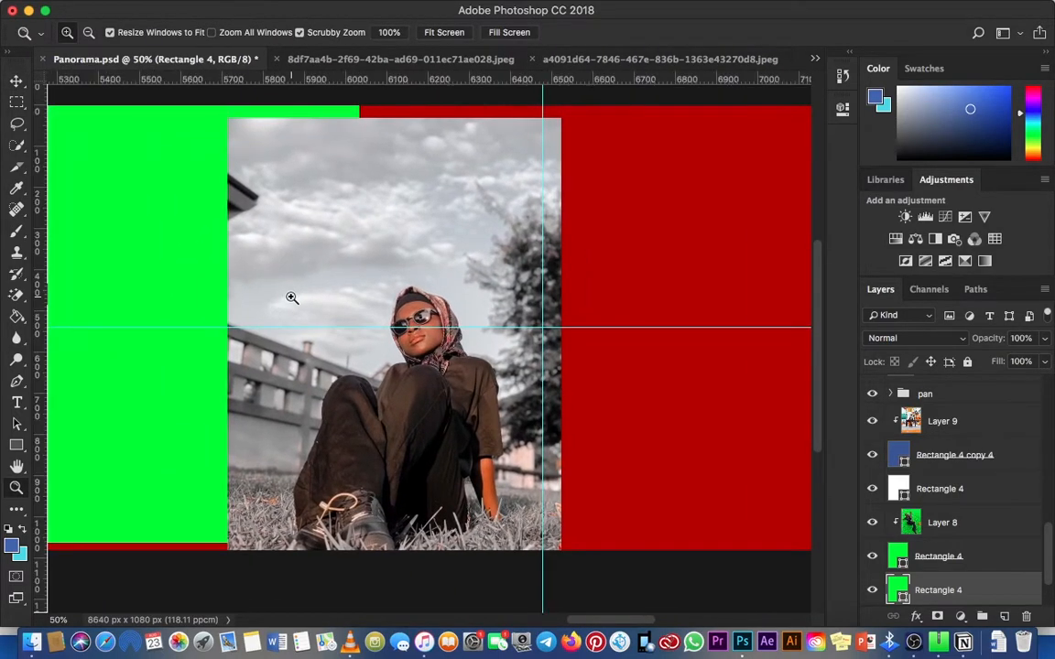
key(super+minus)
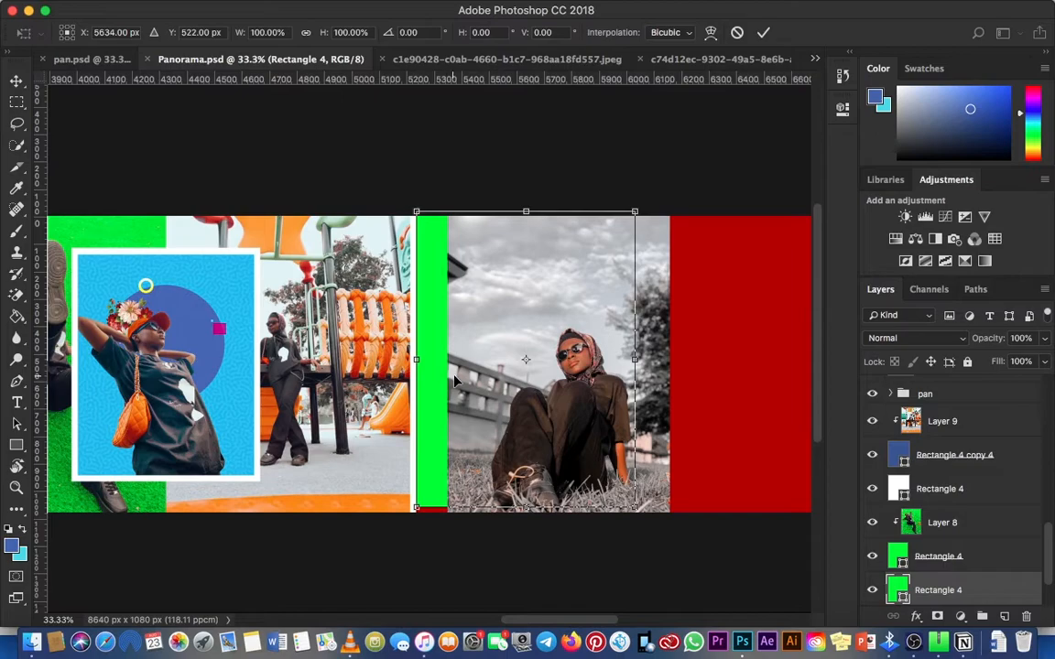
mouse_move(454, 381)
mouse_down()
mouse_move(497, 385)
mouse_move(477, 401)
mouse_move(451, 383)
mouse_up()
key(Return)
key(z)
click(446, 382)
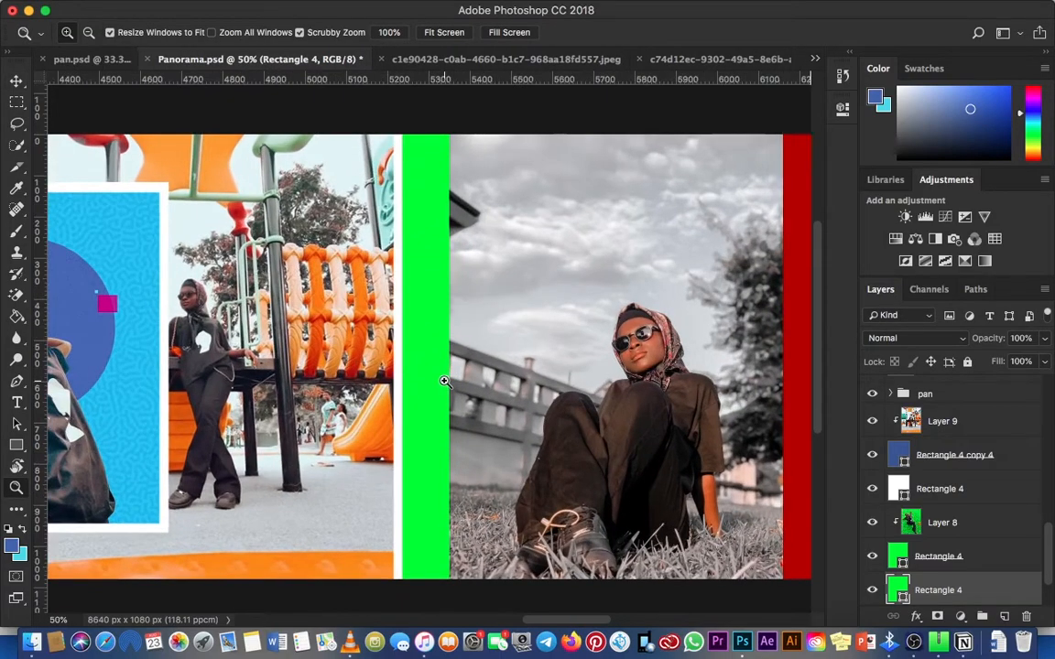
Step: Reposition the grey-sky photo closer to the white strip over the green rectangle, and select the green rectangle's layer
key(v)
key(super+minus)
scroll(451, 384, right, 1)
right_click(482, 361)
click(499, 372)
mouse_move(498, 392)
mouse_down()
mouse_move(485, 390)
mouse_move(517, 390)
mouse_up()
right_click(401, 416)
click(409, 422)
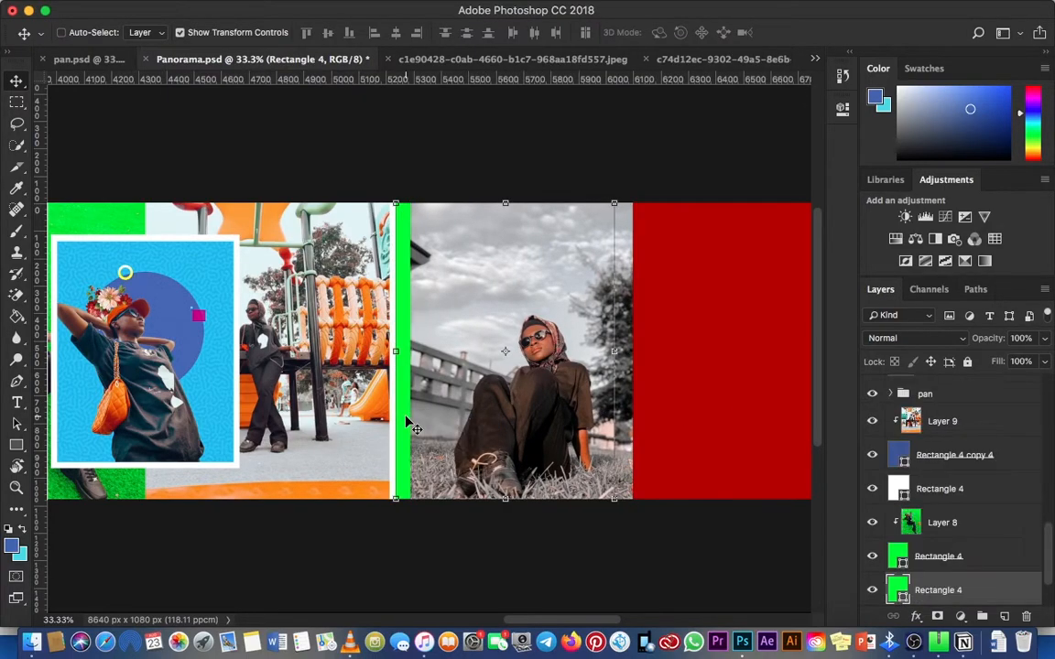
Step: Move the grey-sky photo's Layer 7 down the layer stack to directly above the pasted green Rectangle 4
scroll(1029, 550, down, 1)
right_click(604, 397)
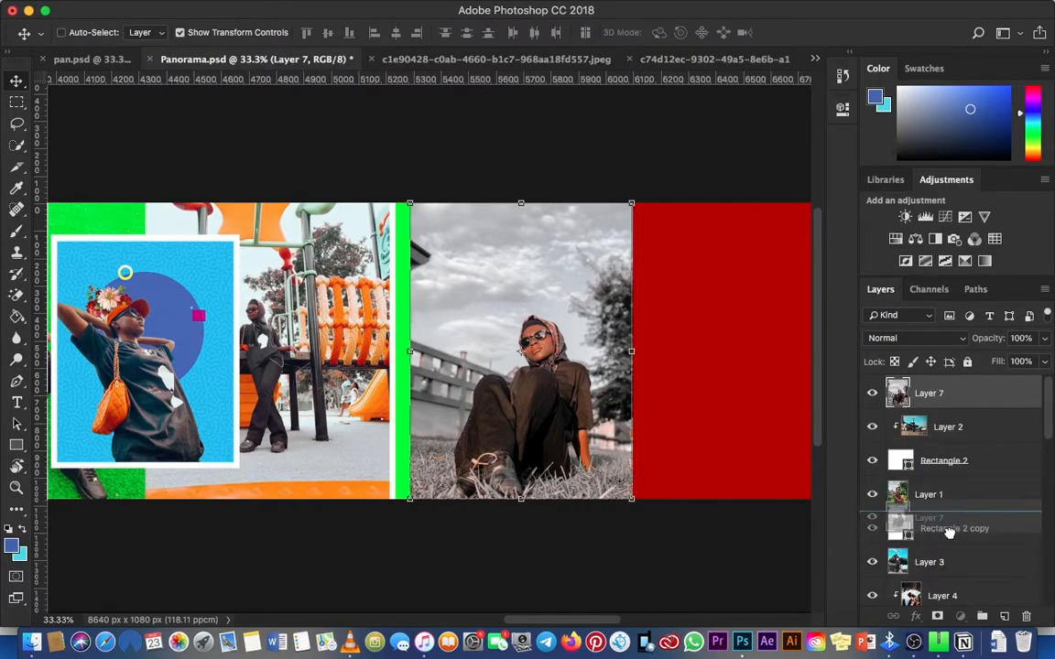
scroll(945, 549, down, 5)
scroll(945, 552, down, 10)
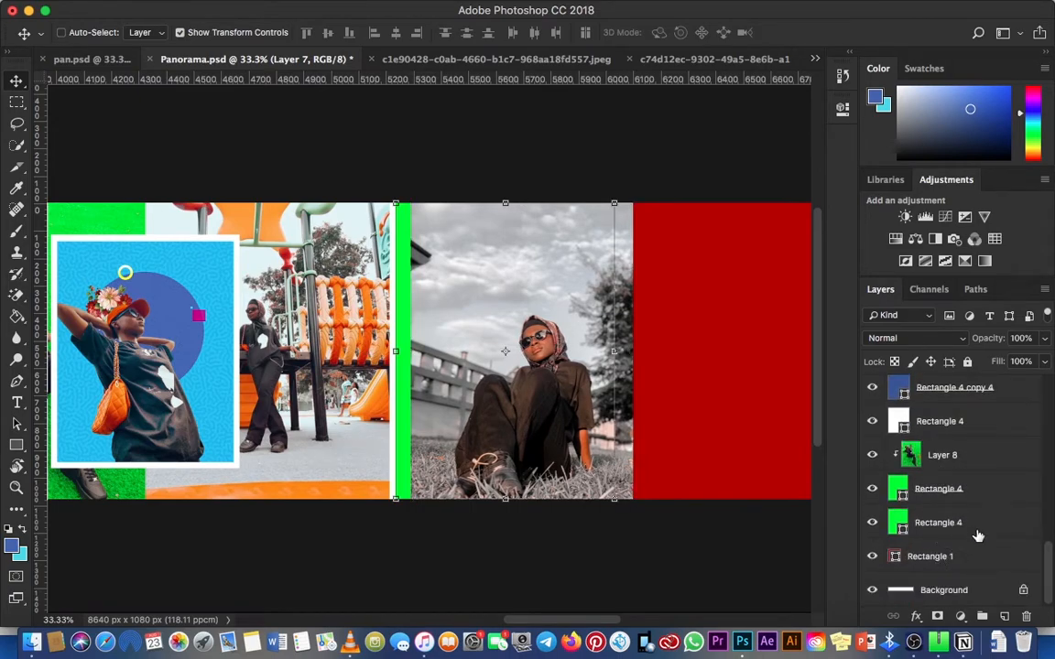
click(976, 531)
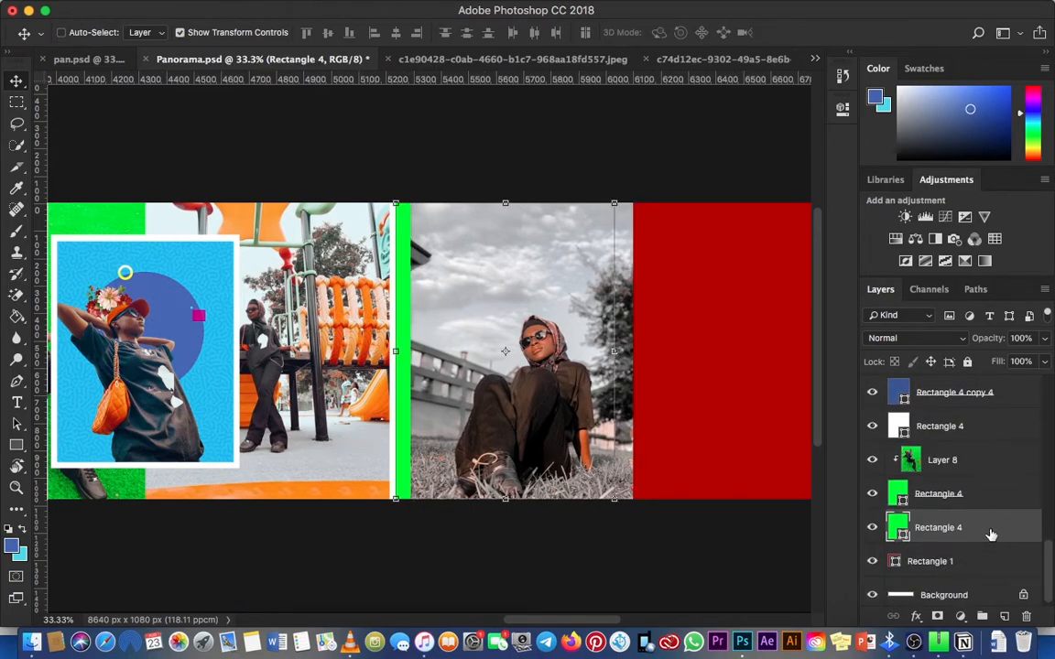
scroll(970, 513, up, 15)
right_click(492, 328)
click(517, 332)
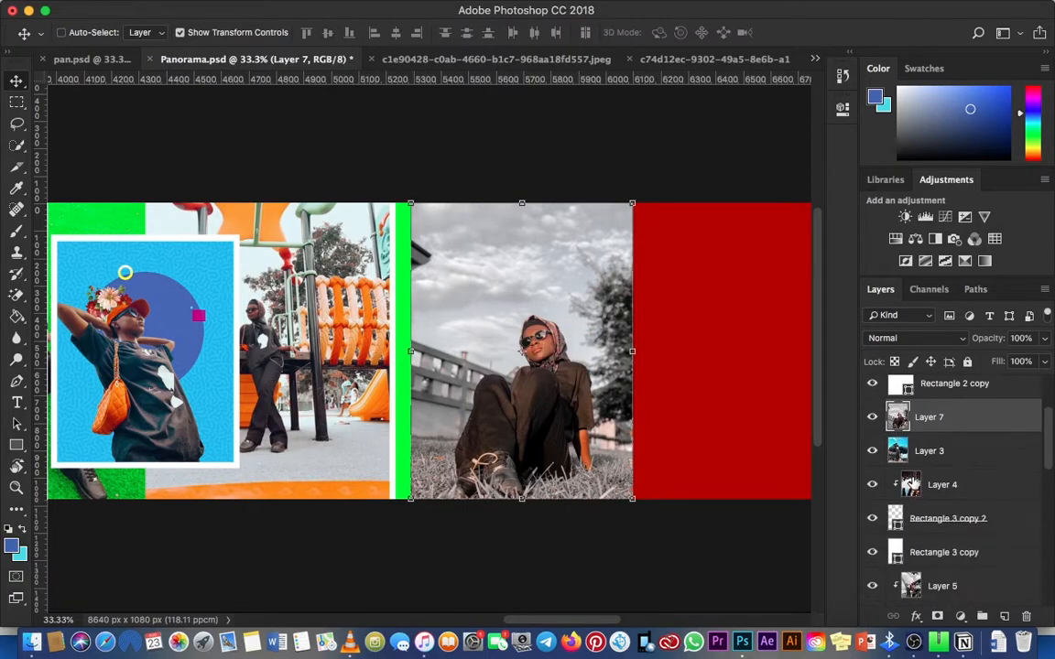
drag(977, 419, 901, 515)
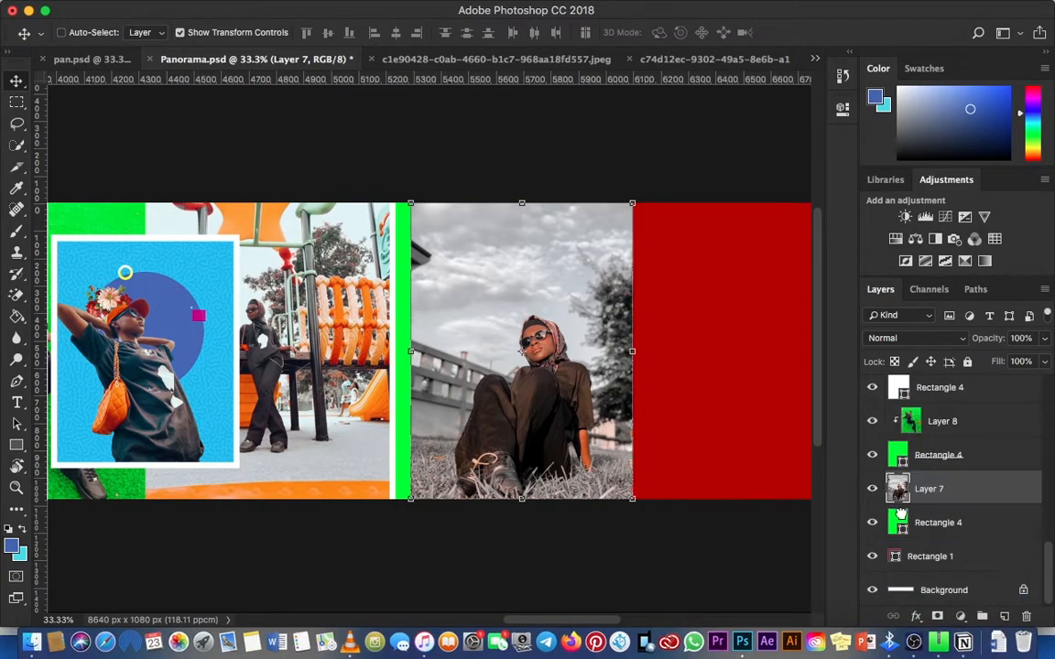
Step: Clip Layer 7 to the green Rectangle 4, shift it left over the shape, and enlarge it slightly to cover the green
click(1046, 290)
click(899, 462)
drag(510, 299, 498, 309)
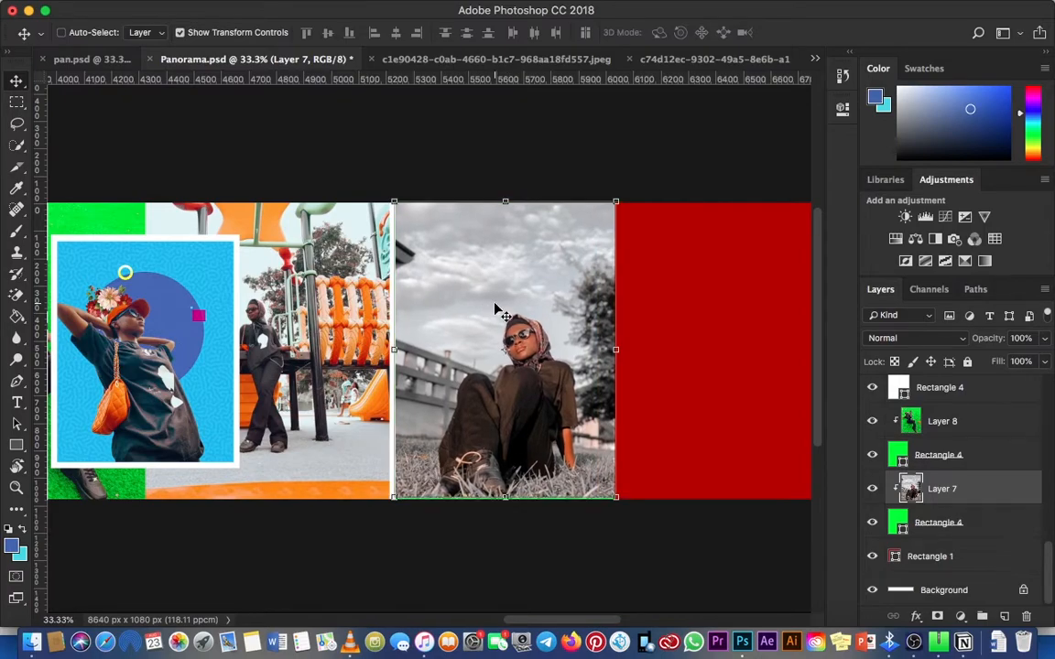
key(ctrl+t)
drag(620, 200, 621, 198)
key(Return)
Step: Examine the white divider strip and the clipped grey-sky photo up close and along the neighbouring panorama sections
key(z)
key(ctrl+minus)
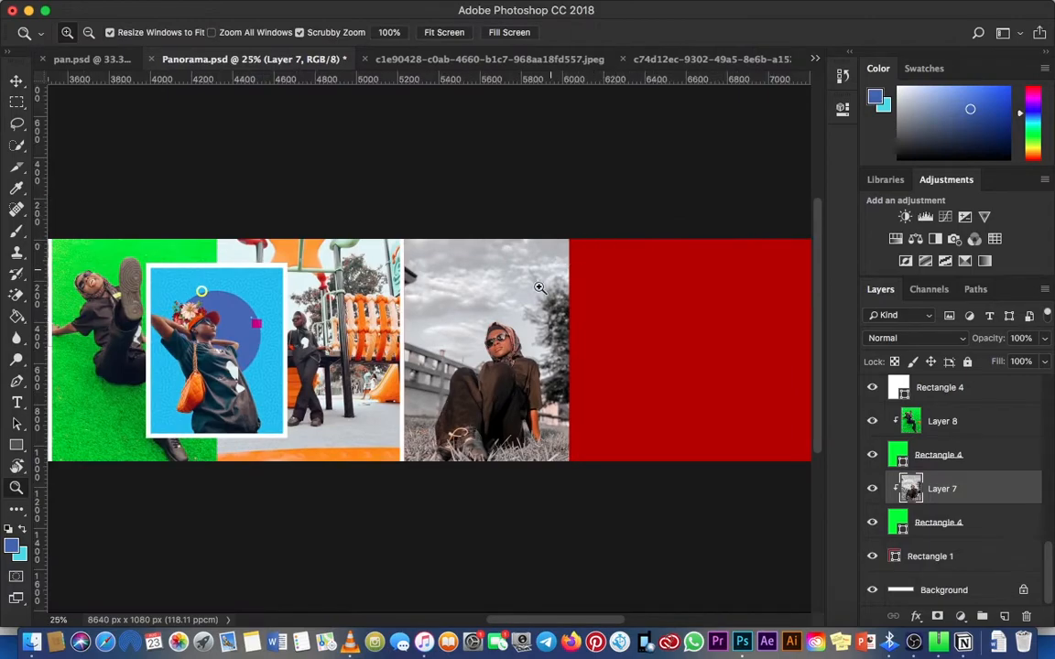
click(426, 334)
click(425, 333)
click(425, 334)
click(426, 334)
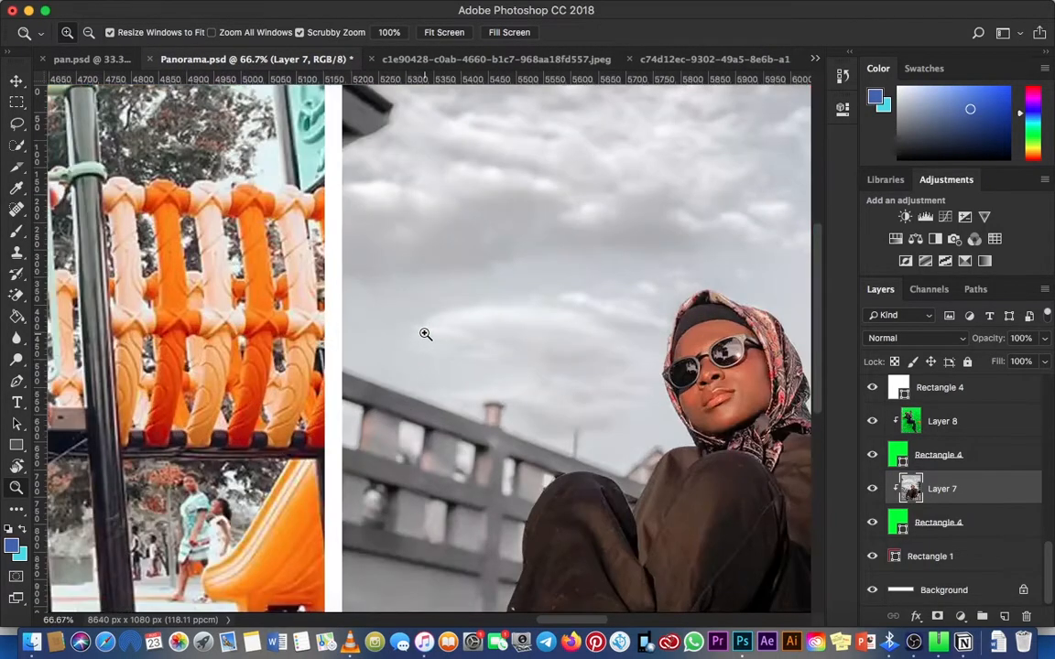
alt+click(425, 339)
alt+click(424, 339)
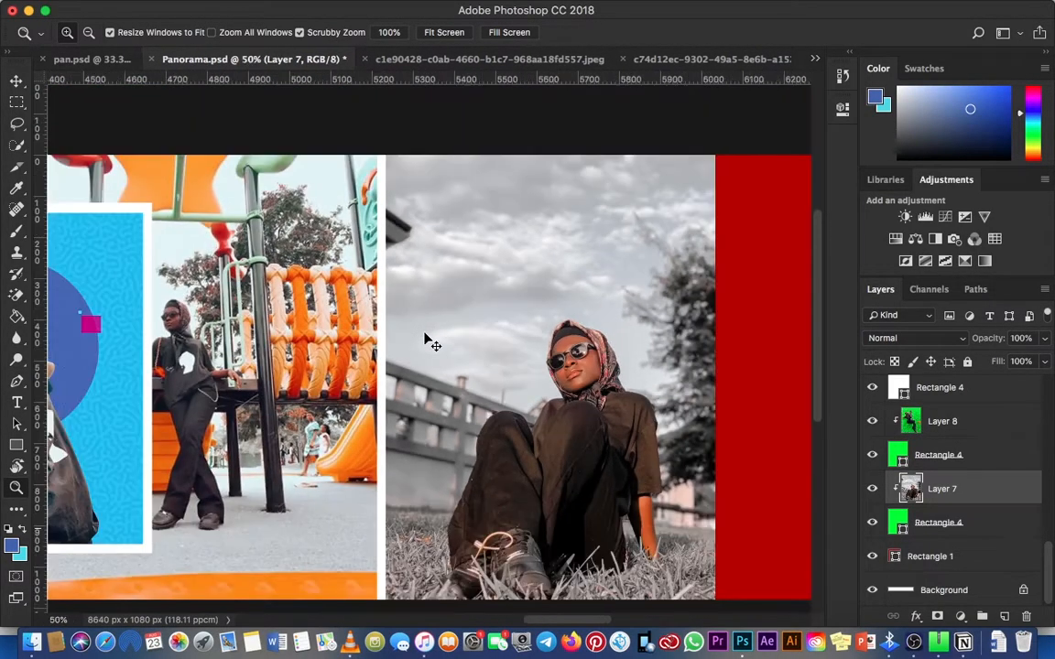
alt+click(425, 340)
alt+click(425, 340)
key(v)
key(z)
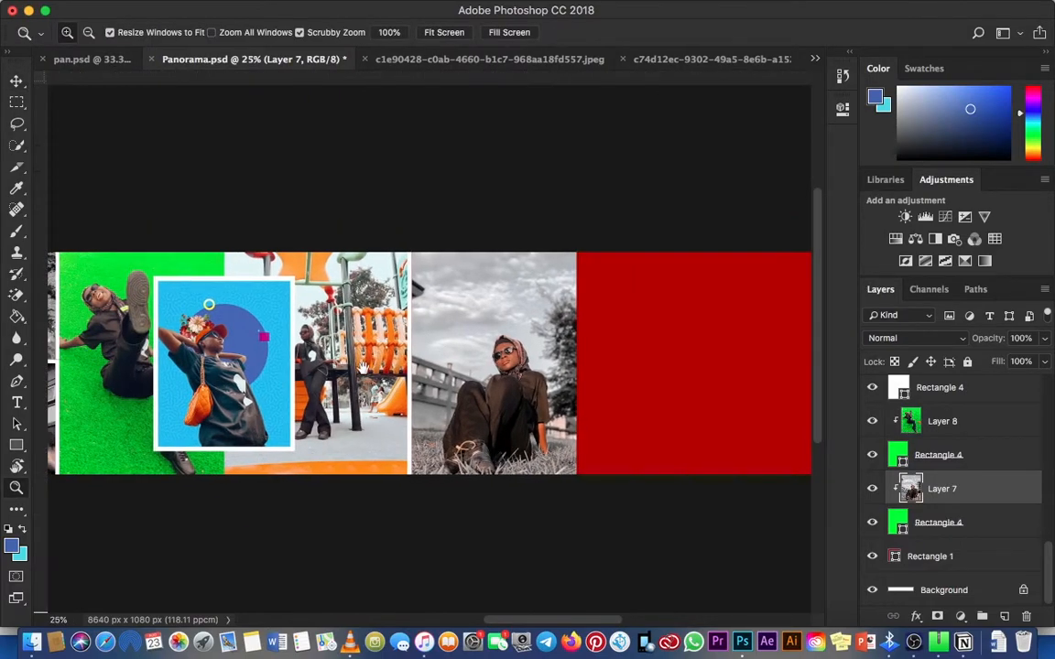
scroll(441, 370, left, 5)
scroll(403, 335, right, 10)
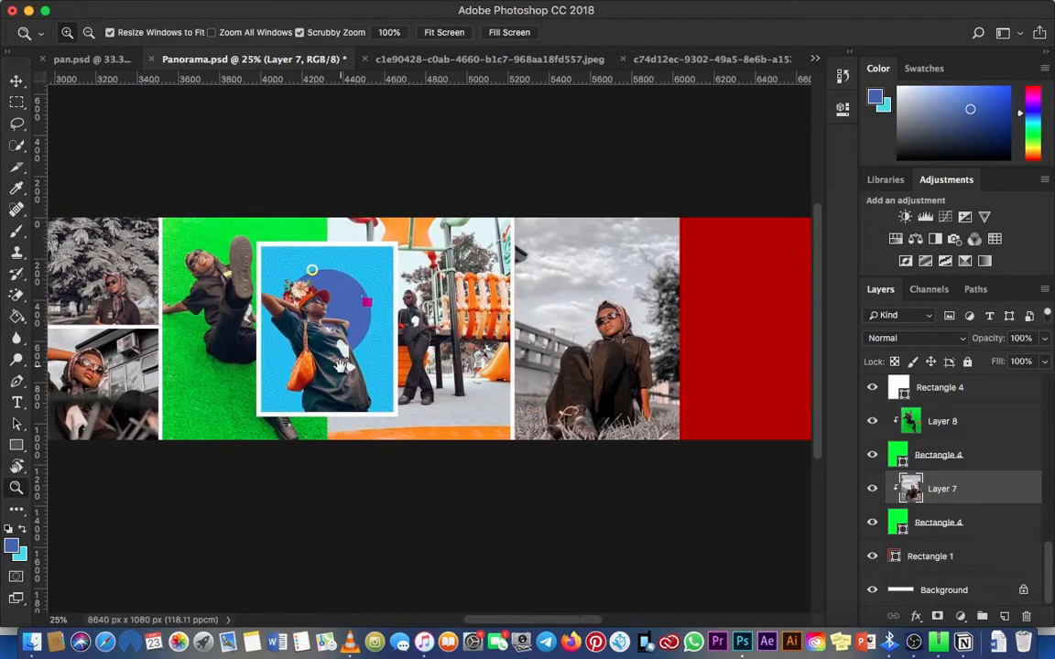
drag(620, 332, 804, 336)
click(394, 302)
key(v)
drag(541, 315, 532, 317)
key(super+minus)
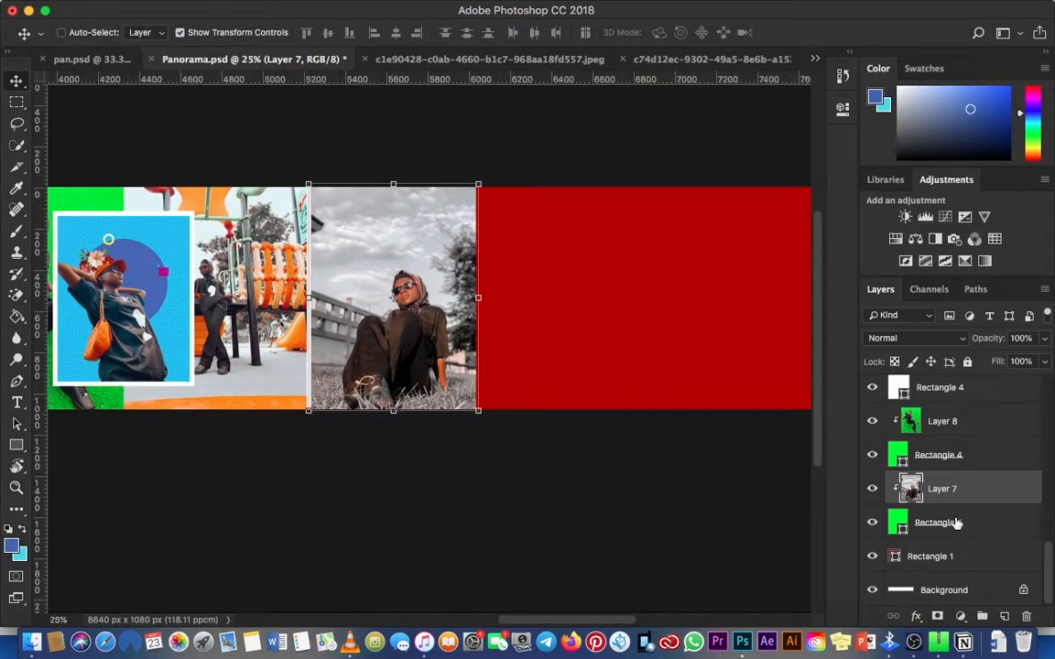
Step: Group Layer 7 with the green Rectangle 4 it is clipped to
click(955, 523)
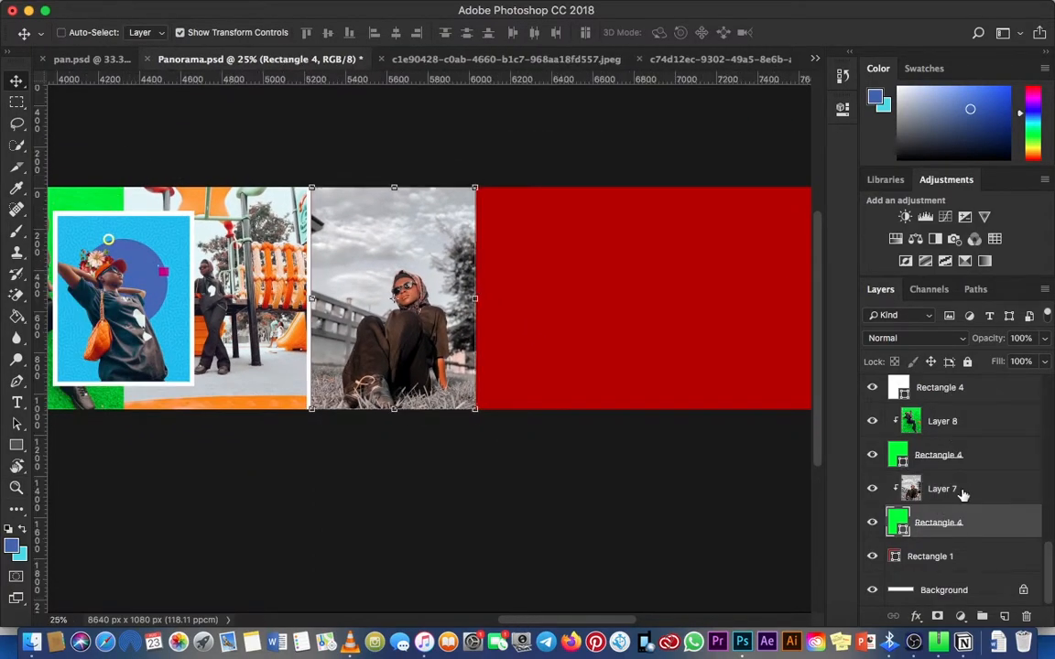
click(970, 491)
super+click(982, 523)
key(super+g)
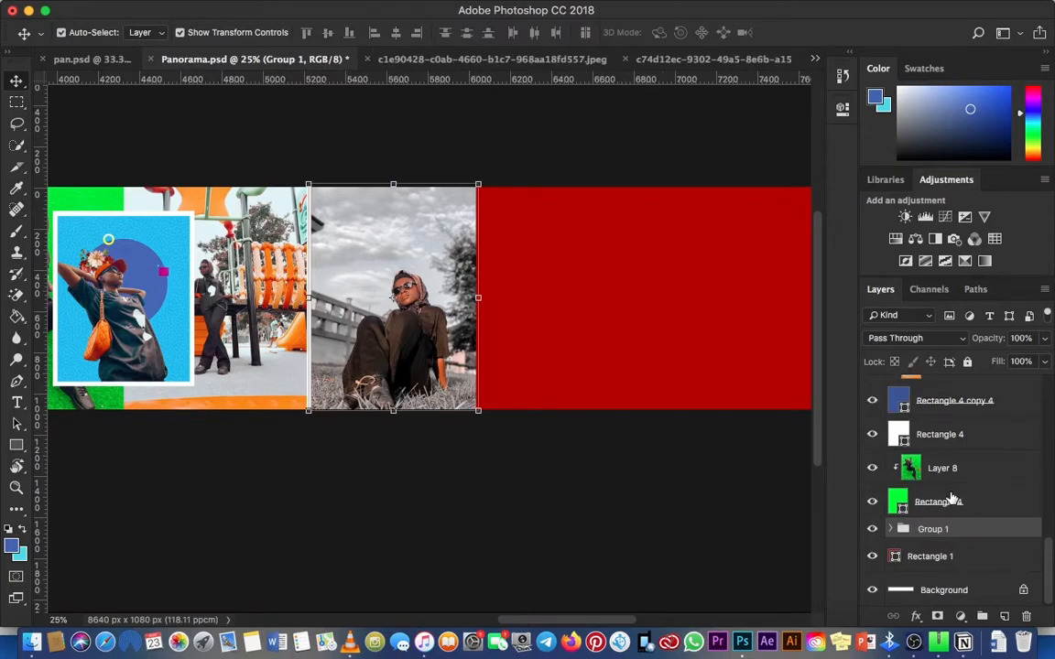
Step: Expand Group 1 and duplicate the green Rectangle 4 inside it
click(896, 529)
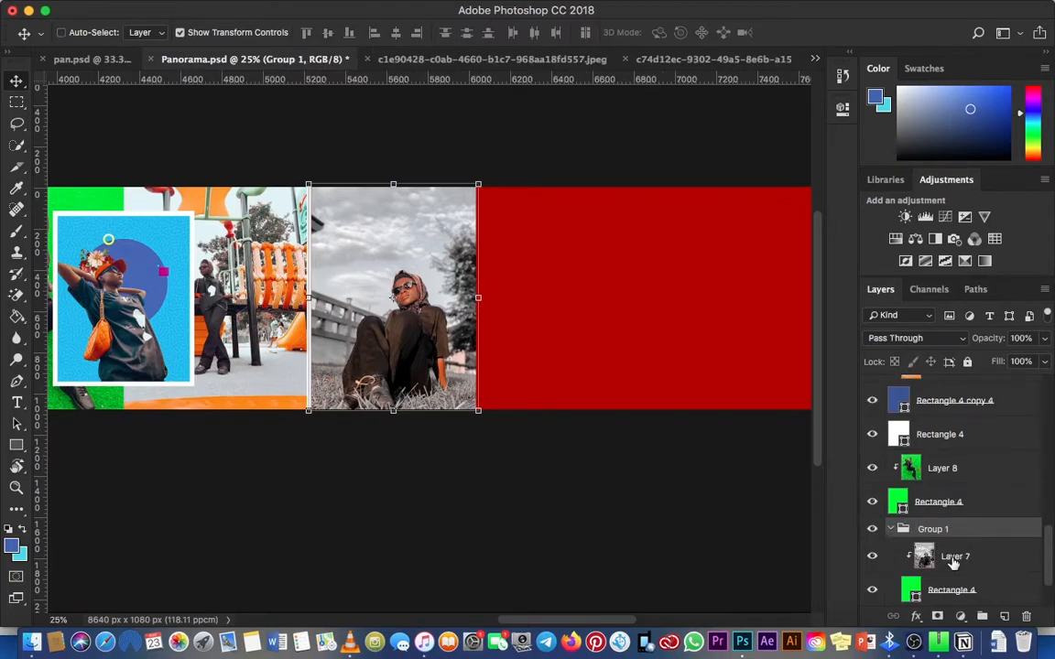
scroll(955, 571, down, 2)
click(979, 522)
key(super+j)
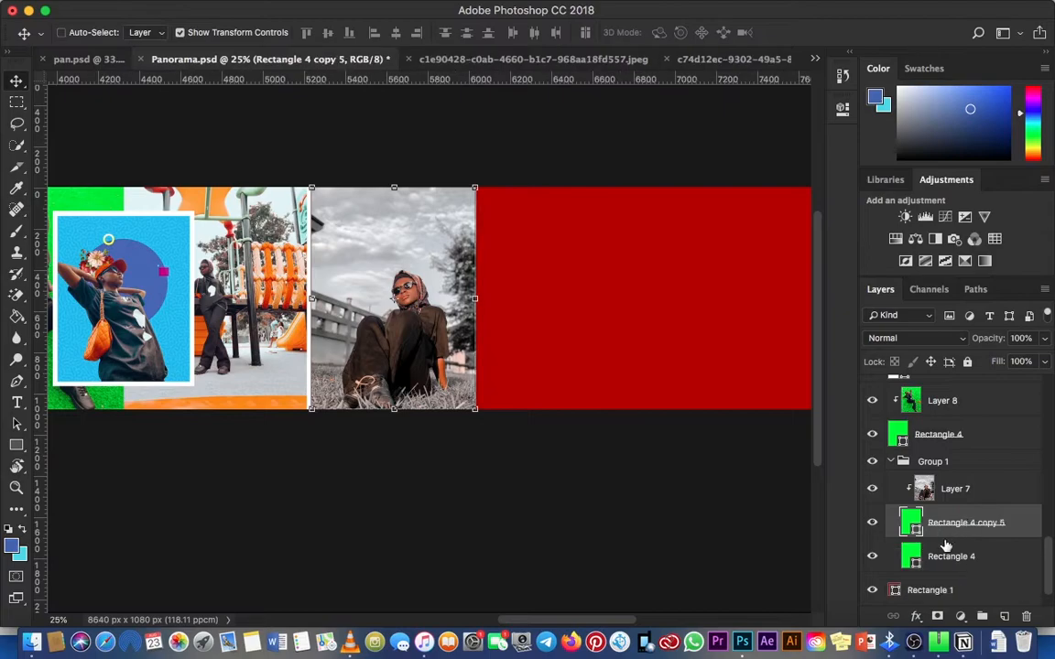
Step: Move the original green Rectangle 4 out of Group 1 to directly below it, and collapse the group
click(896, 436)
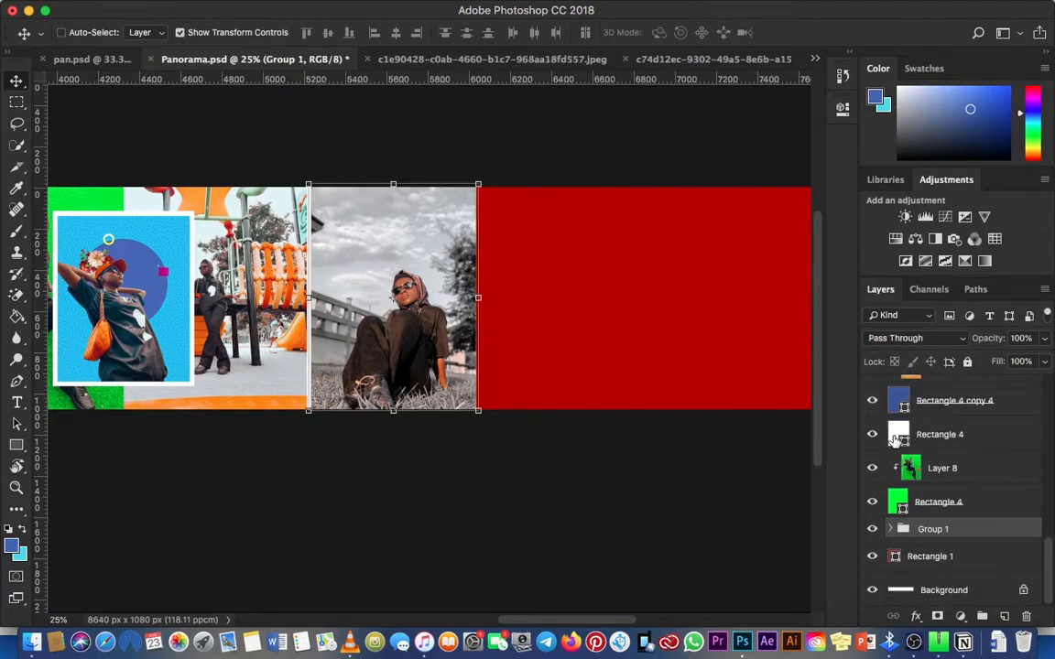
click(891, 529)
scroll(892, 535, down, 2)
drag(980, 554, 975, 572)
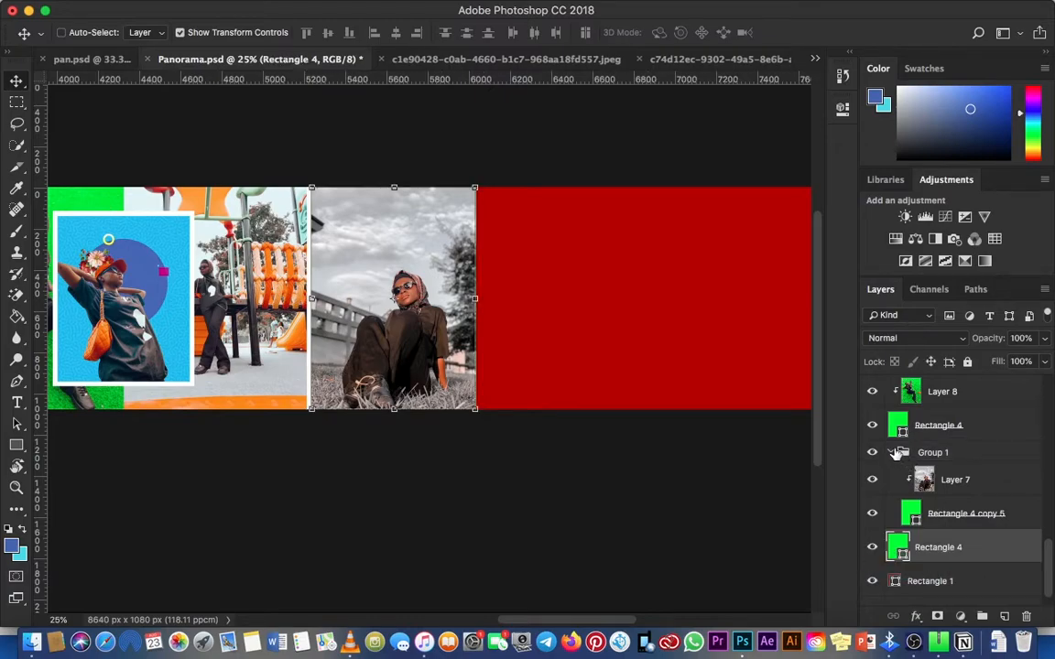
click(894, 452)
Step: Nudge the green Rectangle 4 right so a thin strip shows past the grey-sky photo's outer edge
key(shift+Right)
key(shift+Right)
key(shift+Right)
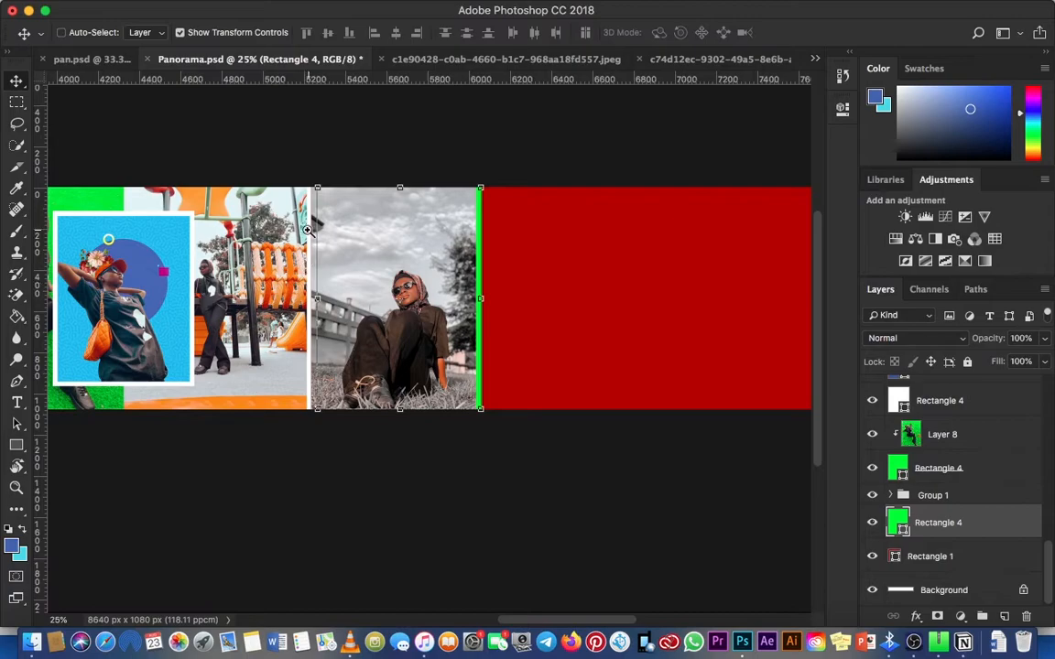
Step: Examine the green strip and the white divider at the grey-sky photo's edges up close
key(z)
click(308, 230)
click(308, 230)
click(307, 230)
drag(644, 365, 512, 335)
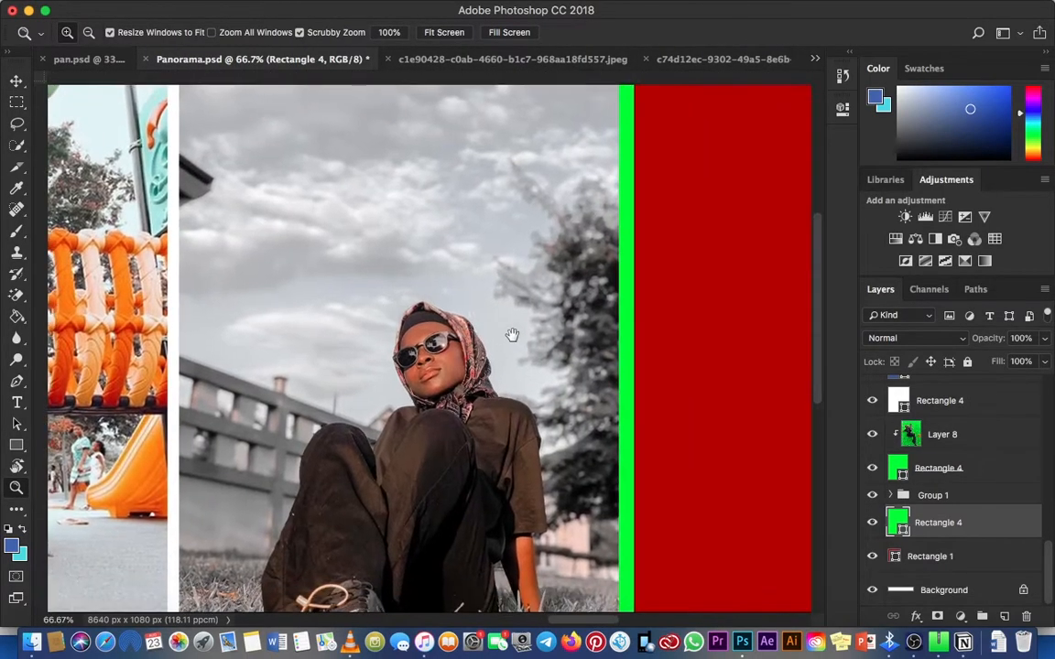
key(v)
key(super+minus)
key(super+minus)
key(super+minus)
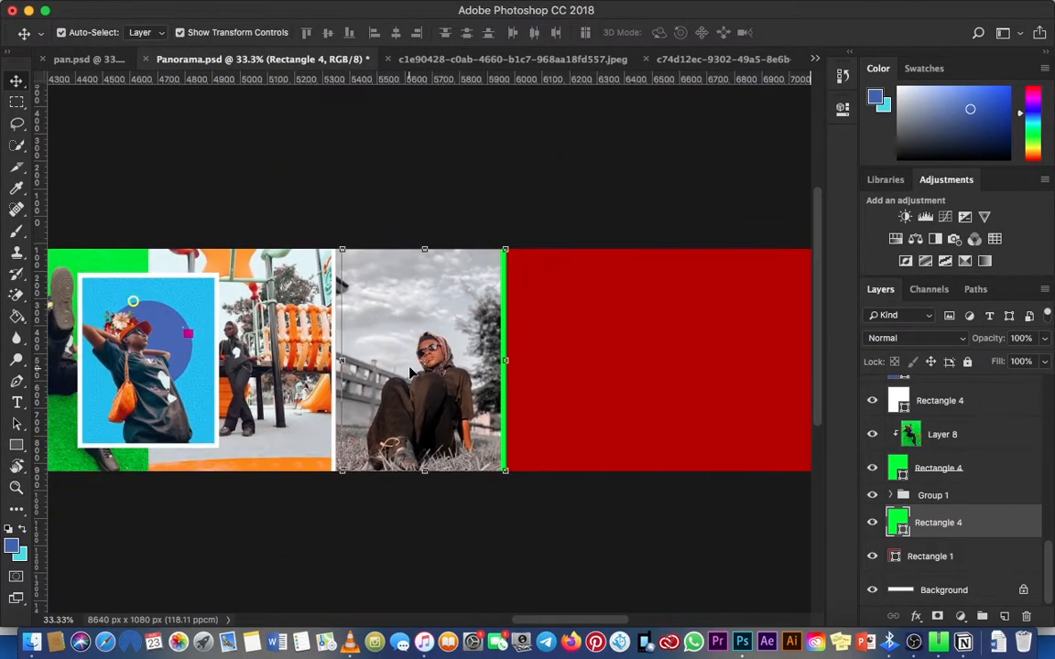
Step: Set the fill of the Rectangle 4 below Group 1 to white so its strip matches the other dividers
click(17, 443)
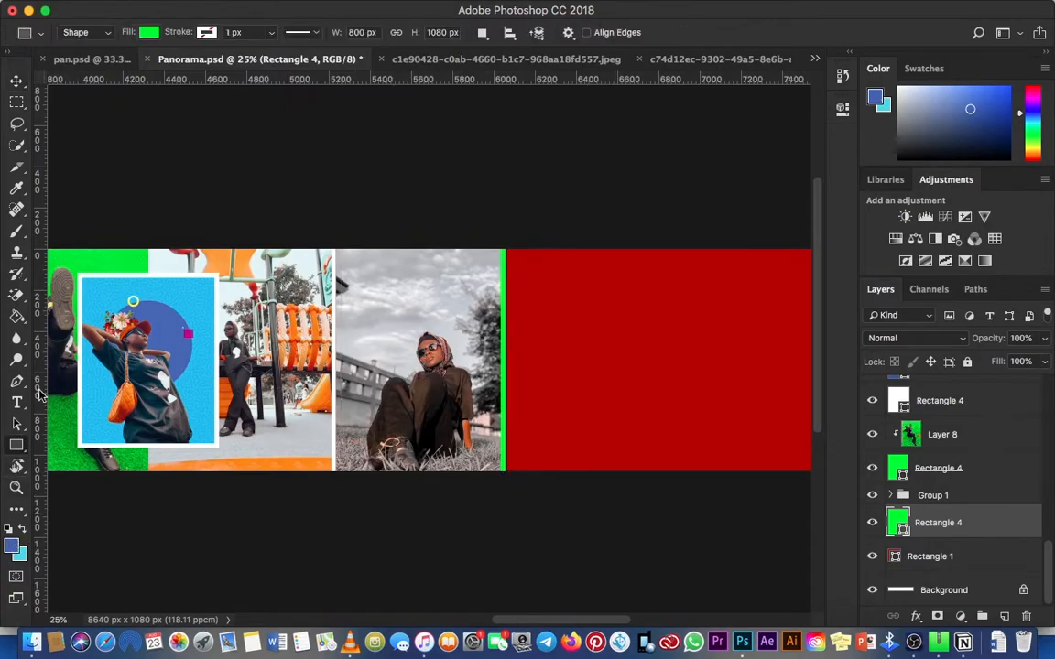
click(151, 35)
click(92, 118)
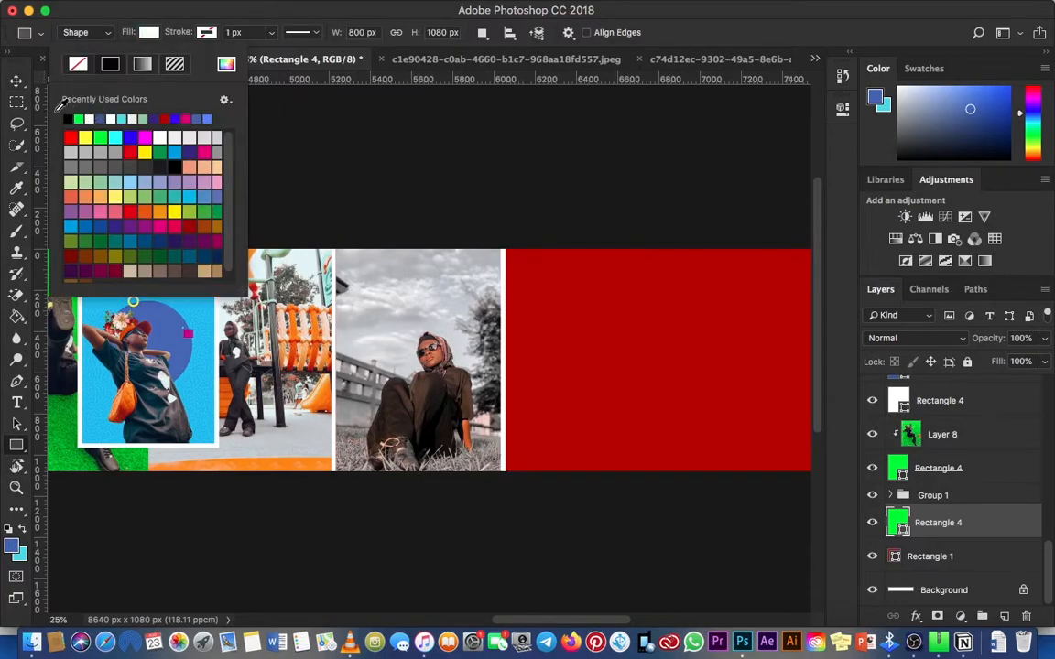
click(17, 82)
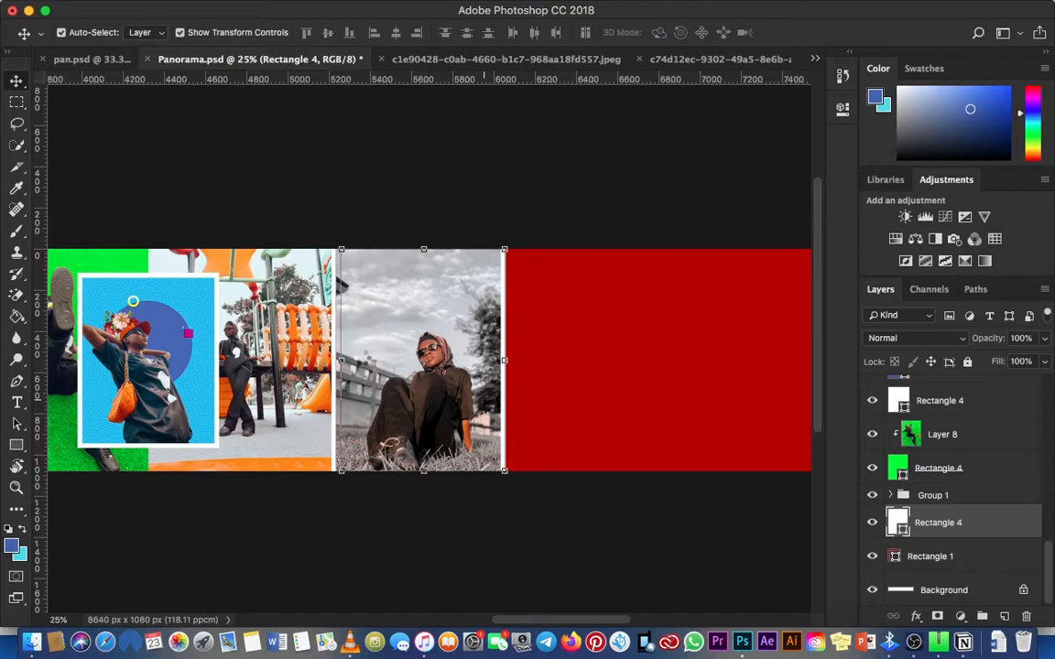
Step: Examine the white dividers between the earlier photos and check the panorama as a whole
scroll(487, 319, left, 15)
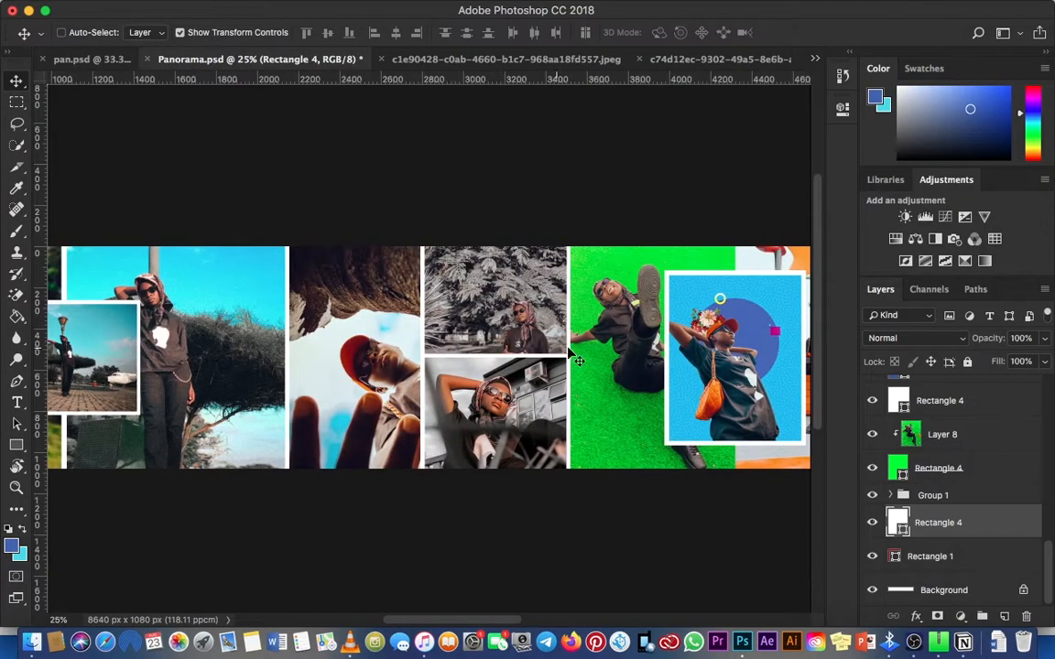
key(z)
click(580, 348)
click(581, 348)
click(581, 348)
click(581, 348)
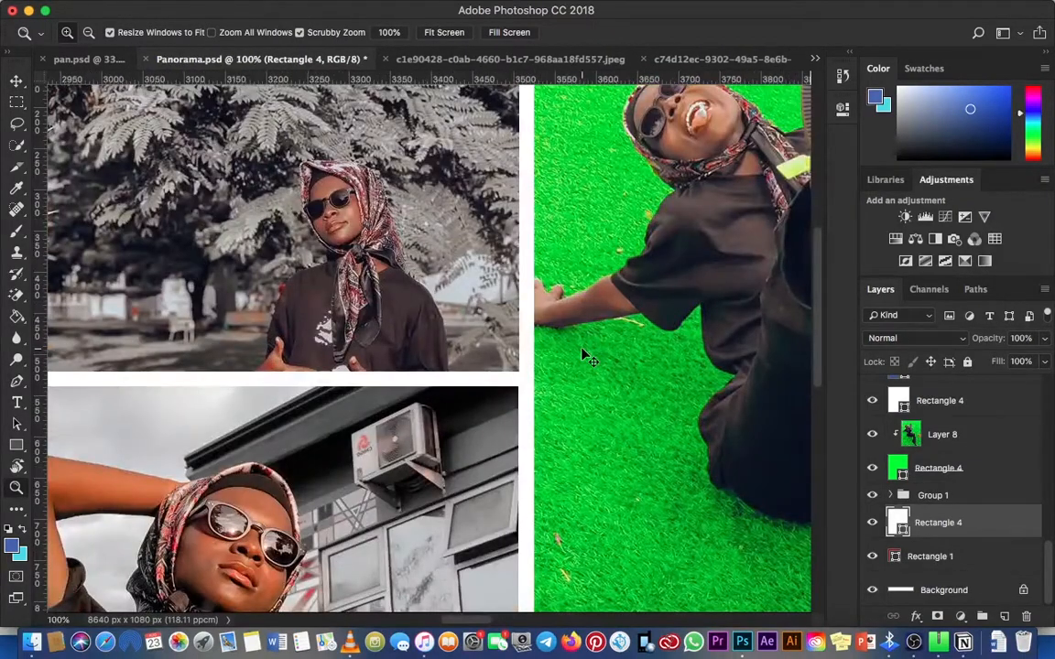
key(super+minus)
key(super+minus)
key(super+minus)
key(super+minus)
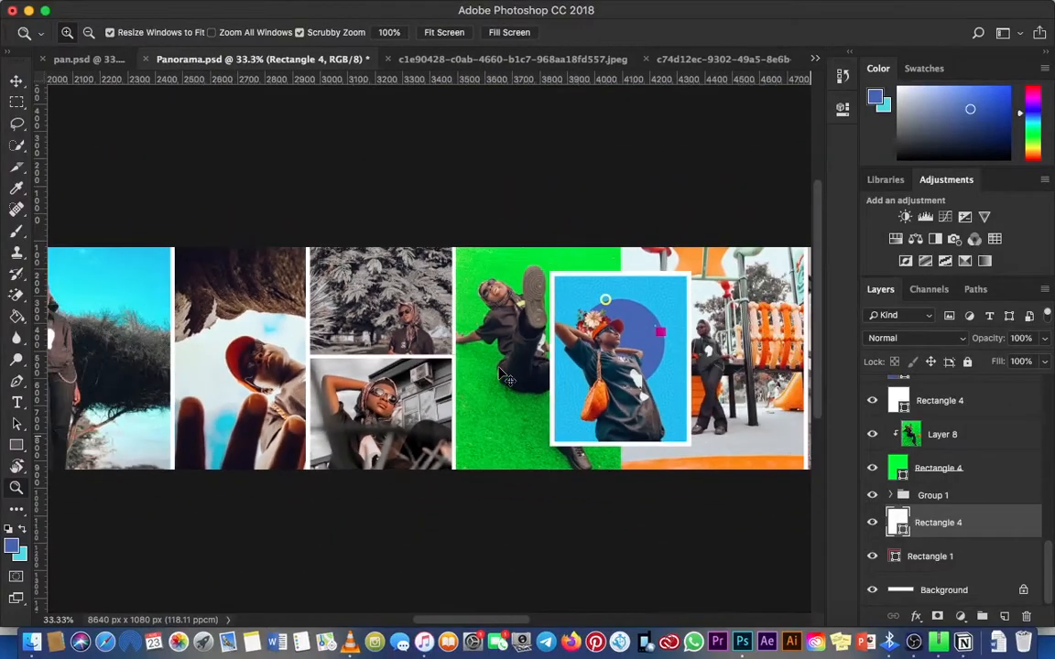
key(super+minus)
key(super+minus)
scroll(474, 366, left, 3)
key(v)
key(super+minus)
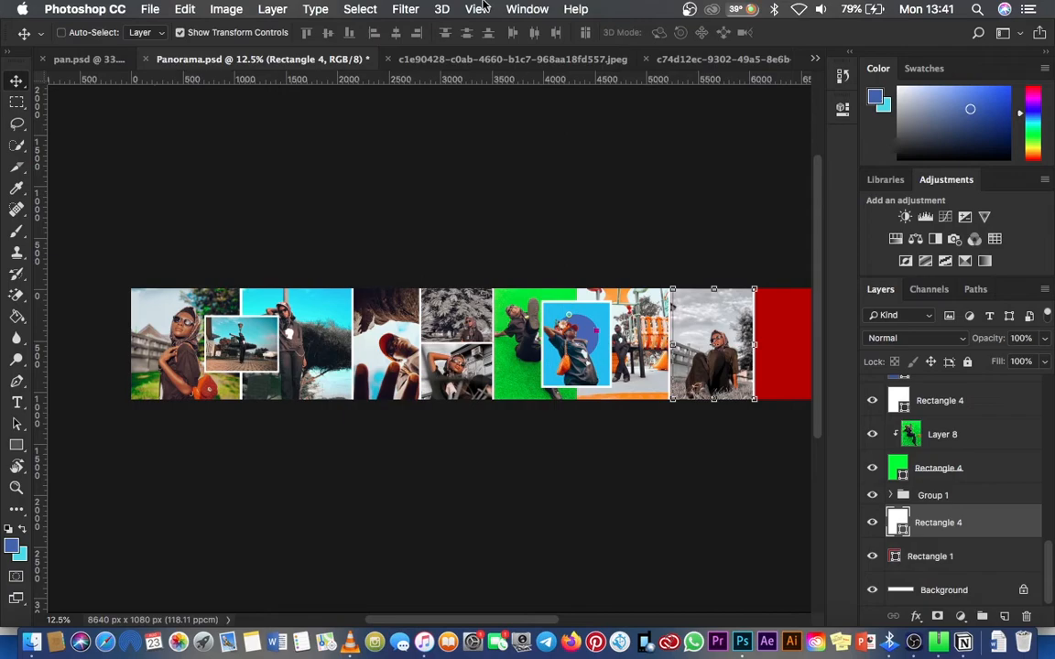
Step: Add a guide layout that divides the canvas into 8 columns
click(480, 8)
click(523, 462)
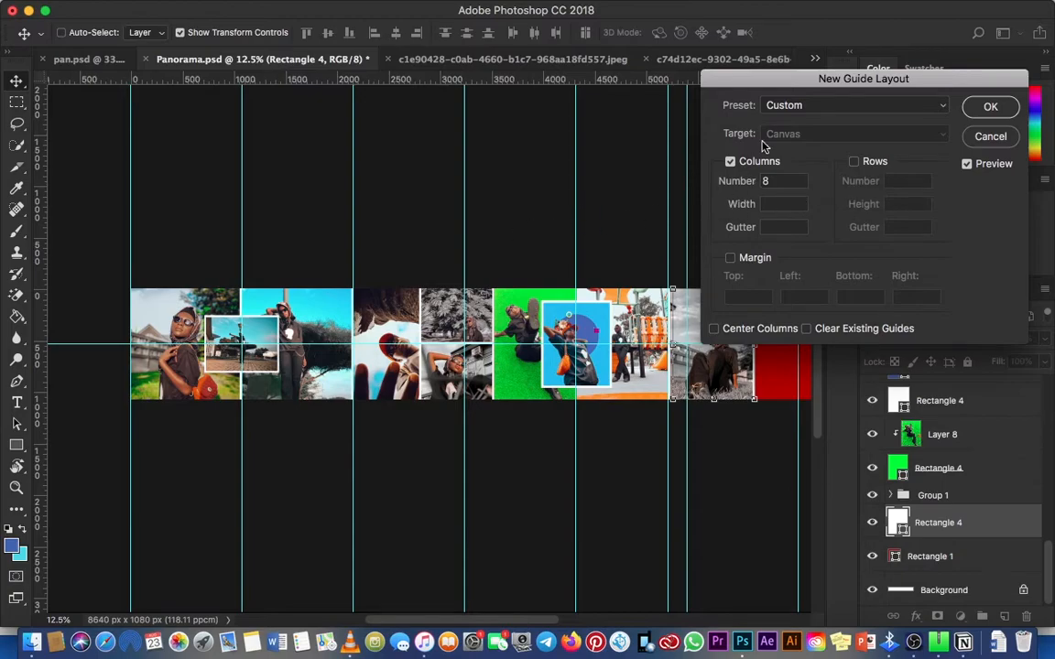
key(Return)
Step: Examine how the photos and white dividers line up with the column guides along the panorama
drag(544, 156, 639, 165)
key(ctrl+r)
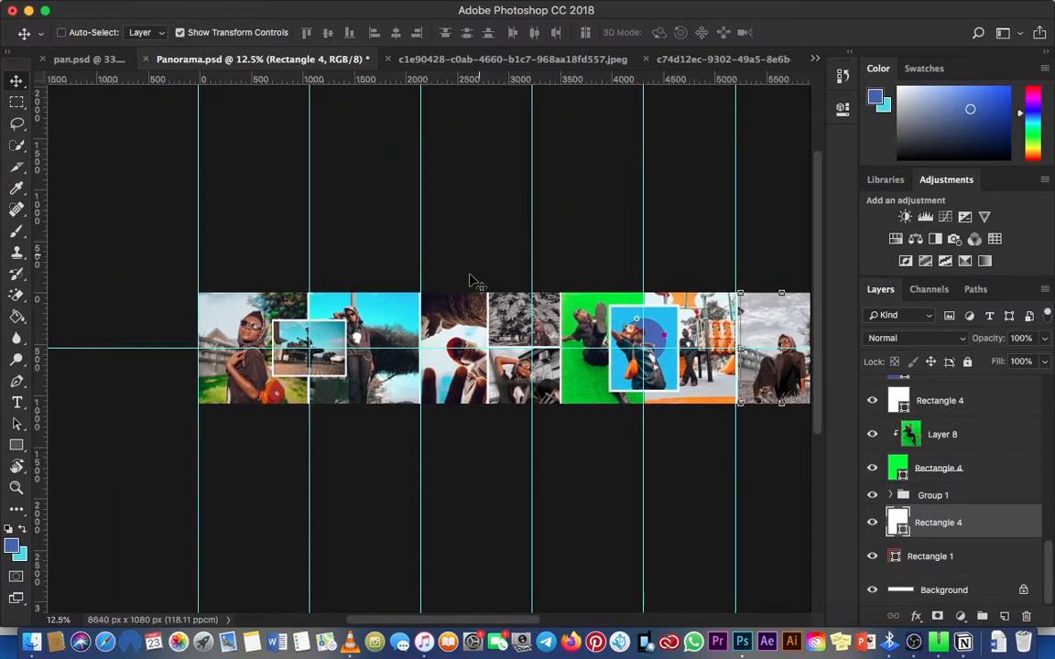
key(z)
click(410, 343)
key(ctrl+r)
click(410, 340)
click(402, 335)
drag(398, 332, 374, 336)
click(445, 463)
drag(567, 367, 101, 337)
drag(411, 334, 769, 328)
drag(539, 323, 464, 344)
key(v)
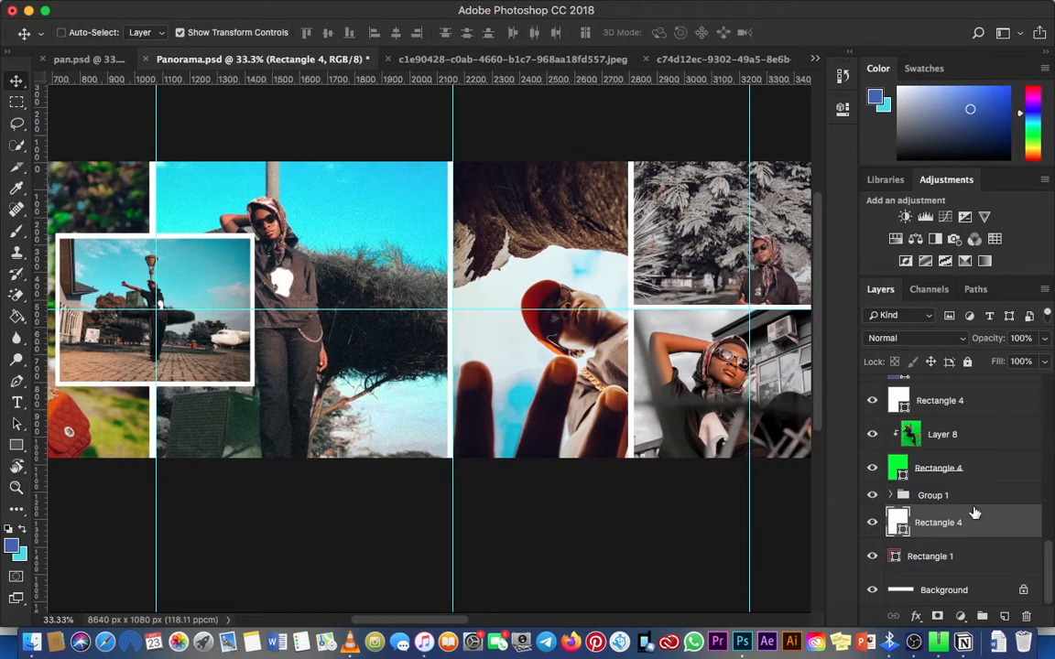
Step: Select Layer 2 at the top of the layer stack and paste a copy of the white Rectangle 4 above it
right_click(428, 232)
click(442, 204)
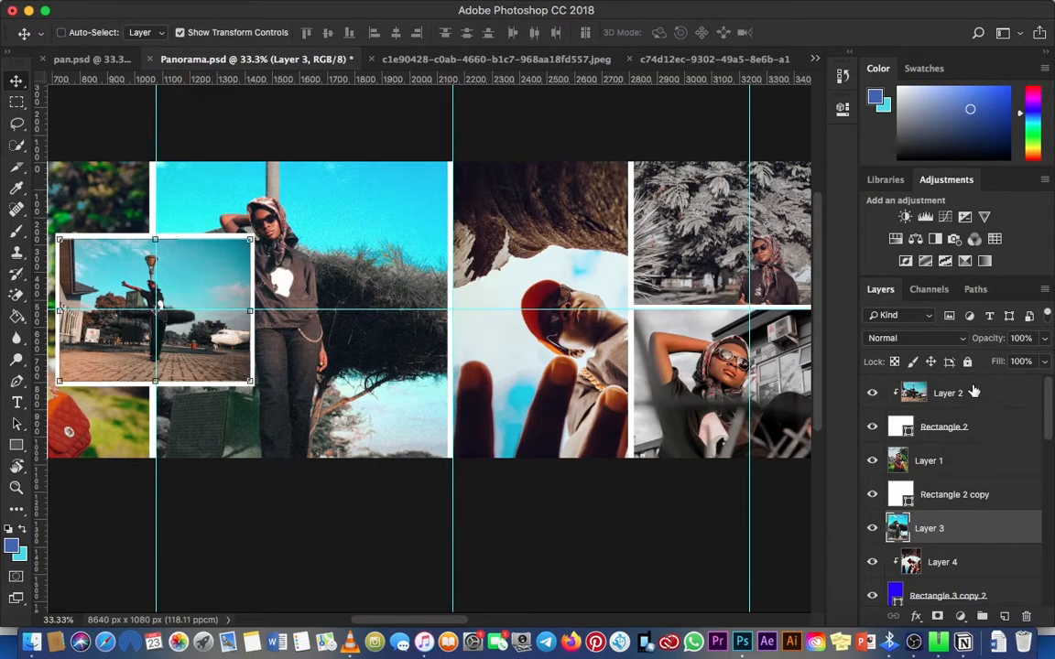
click(974, 391)
key(super+v)
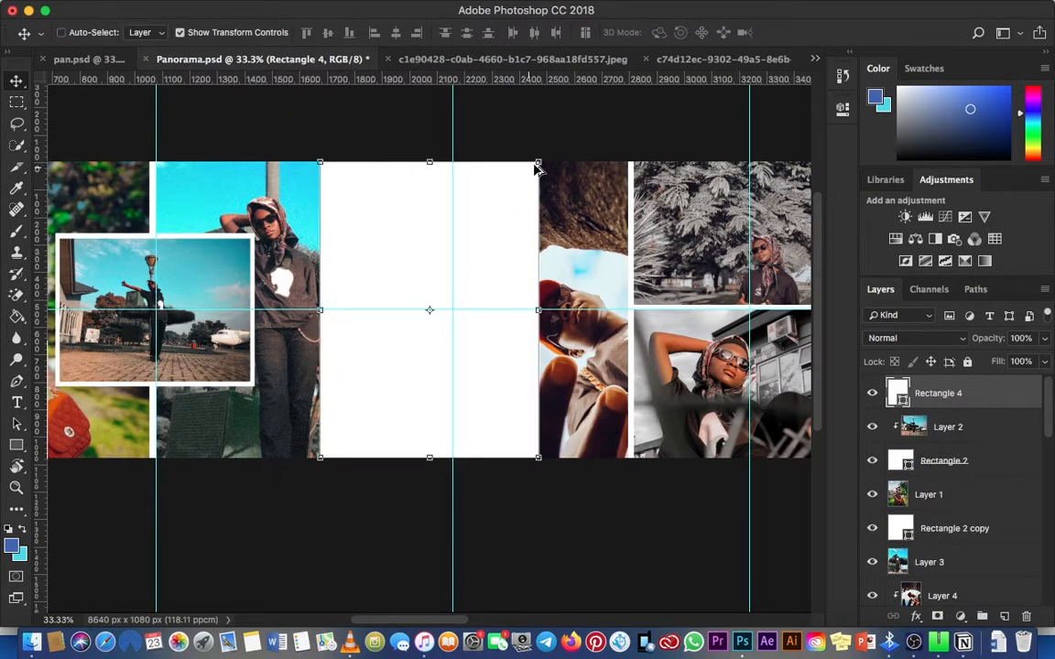
Step: Scale the pasted white rectangle to about two thirds and centre it on the guide between the lamp-post and red-cap photos
key(super+t)
drag(534, 166, 483, 234)
key(Return)
key(super+minus)
key(super+minus)
key(super+minus)
key(super+minus)
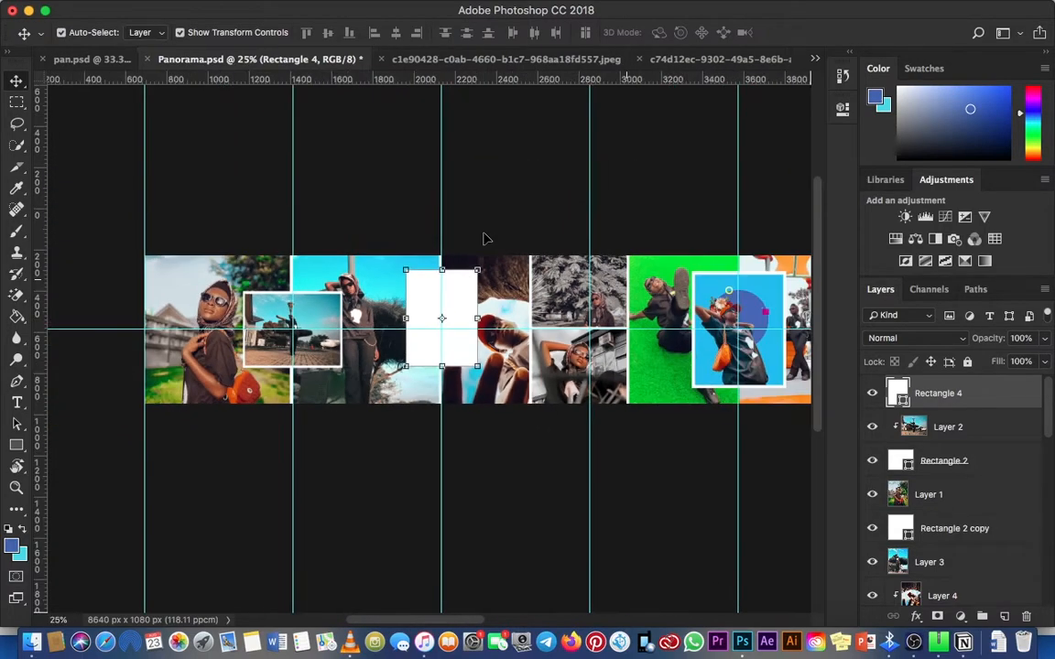
key(z)
click(434, 366)
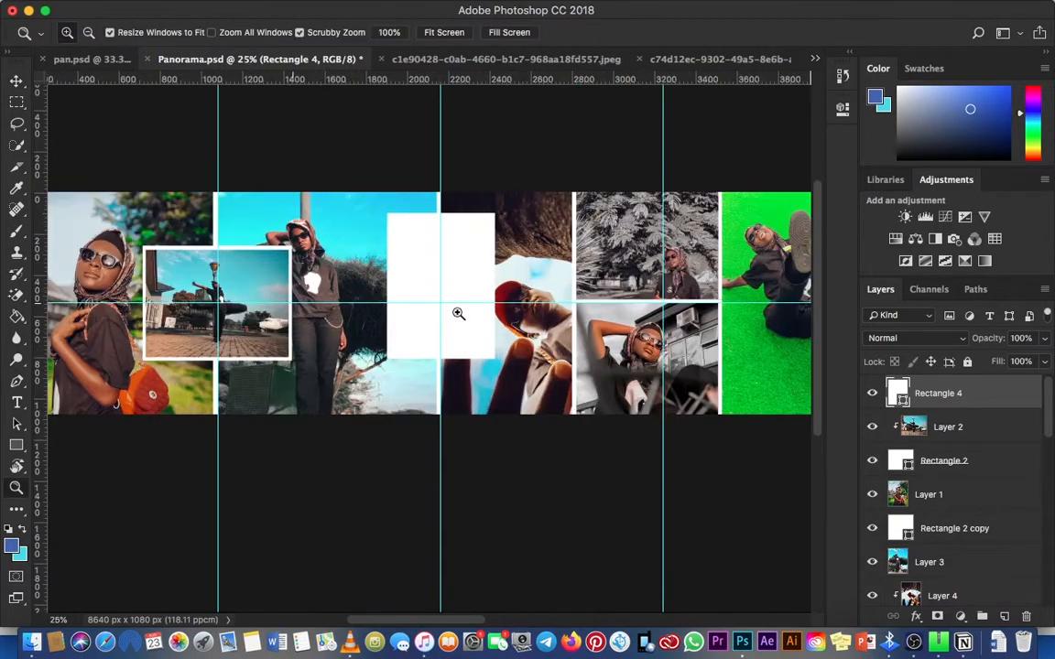
Step: Shrink the white rectangle further to about three quarters, keeping it centred on the guide
key(super+t)
drag(492, 216, 481, 233)
key(Return)
key(z)
click(480, 232)
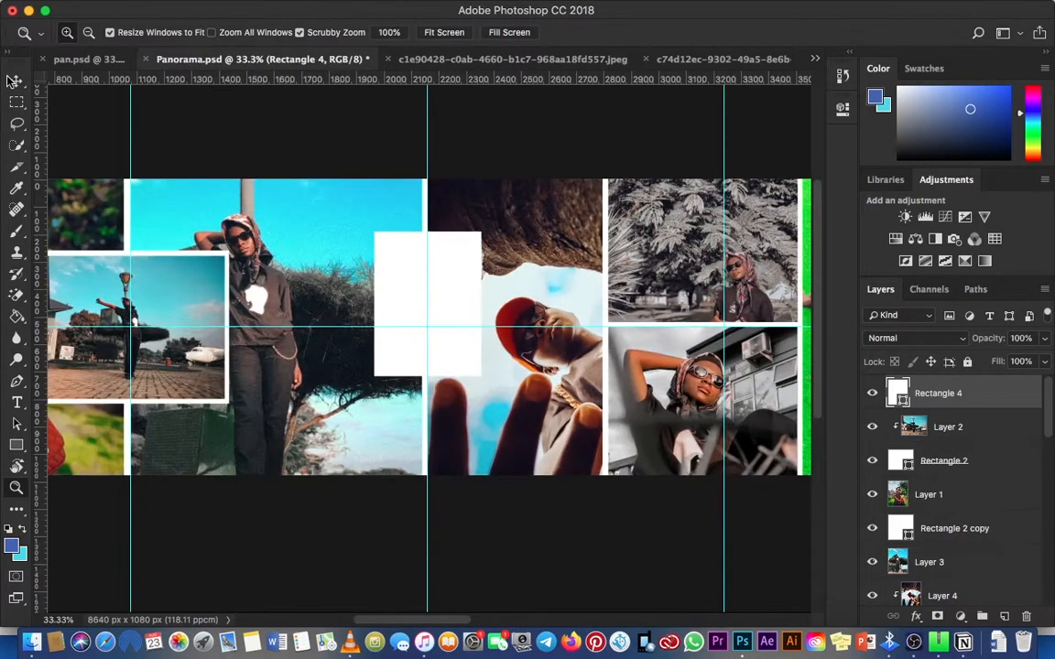
key(v)
Step: Switch to pan.psd and hide the akuah_pearls, melanin2 and Melanin layers, keeping melanin1 shown
click(719, 57)
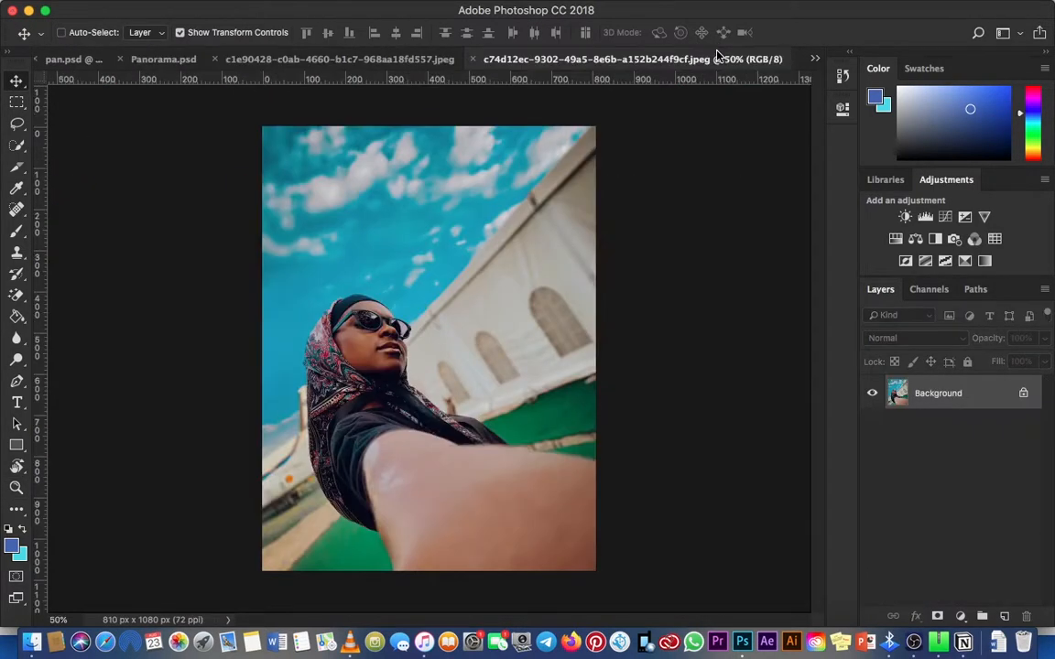
click(815, 60)
click(795, 57)
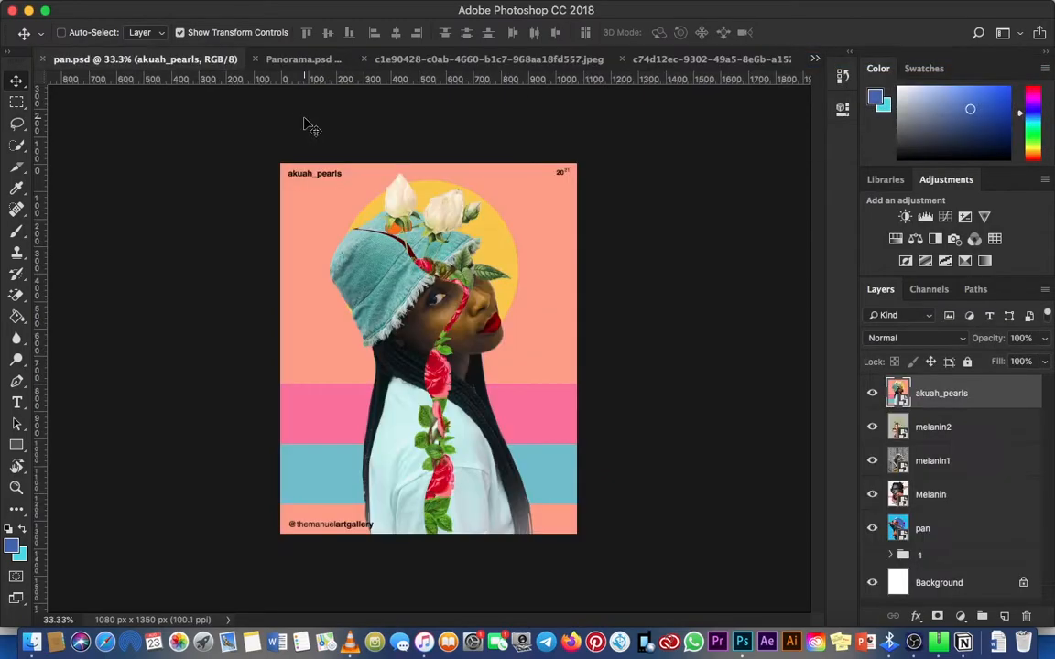
click(871, 393)
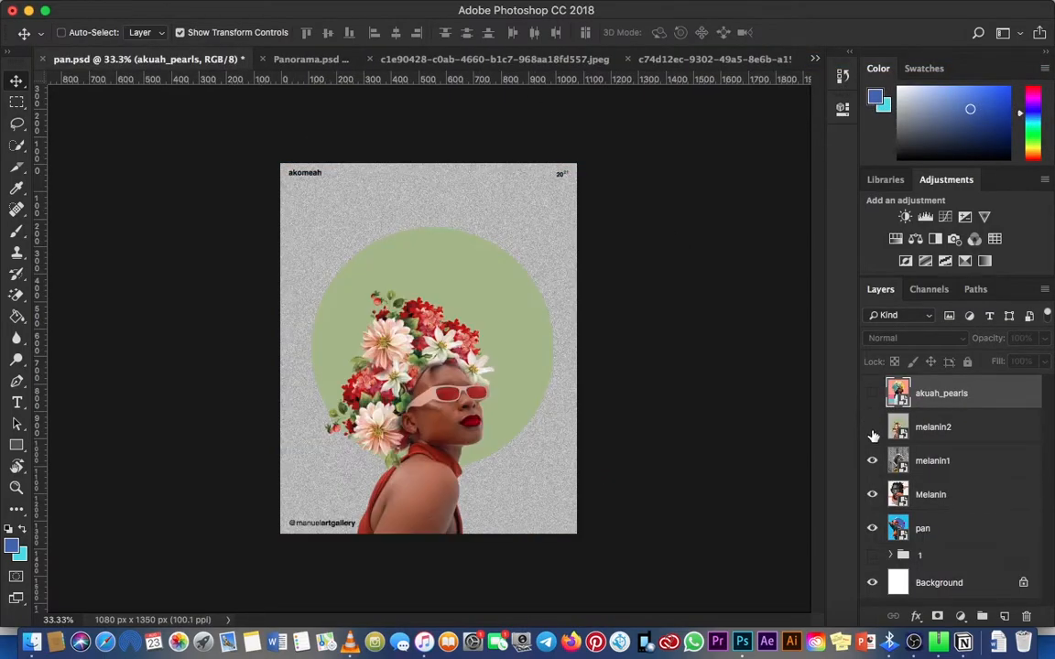
click(872, 427)
click(872, 460)
click(872, 460)
click(873, 462)
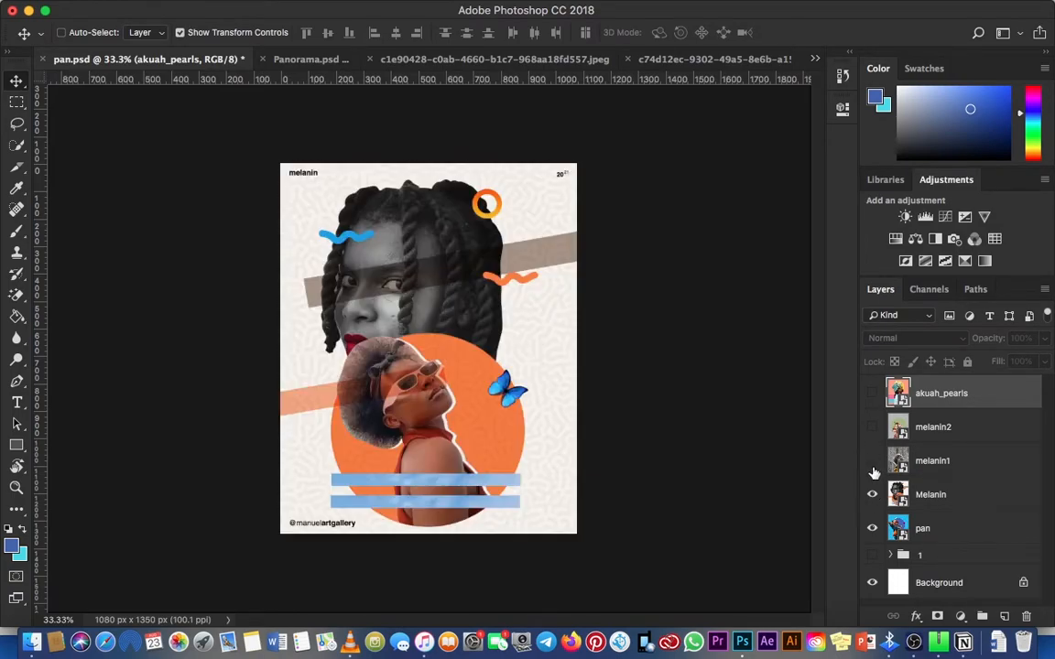
click(871, 494)
Step: Select the melanin1 layer and copy it
click(950, 473)
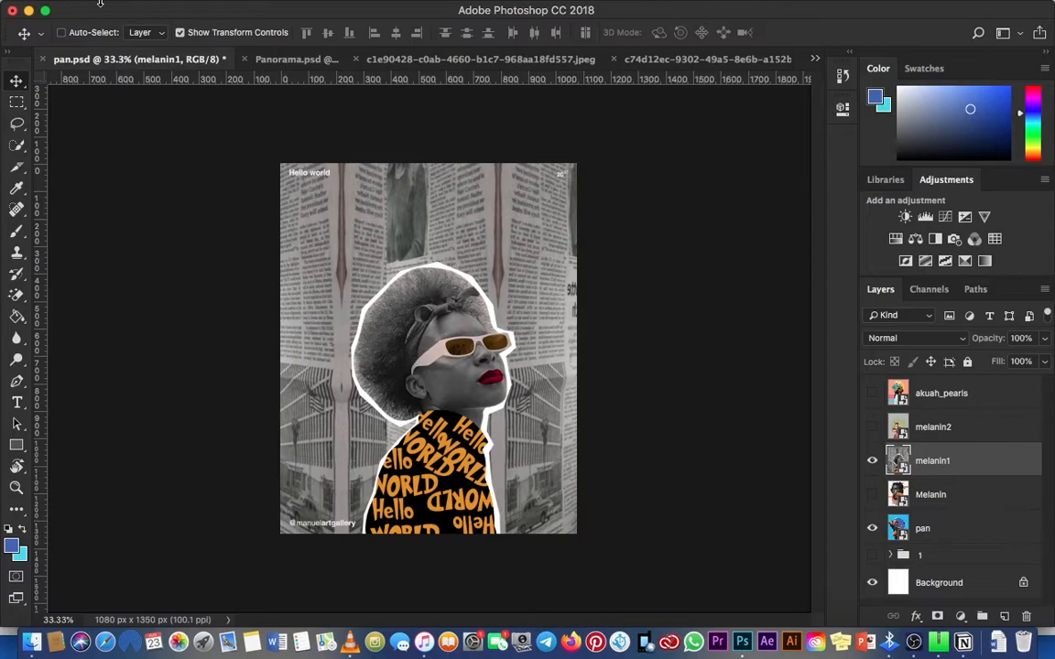
mouse_move(101, 7)
click(186, 8)
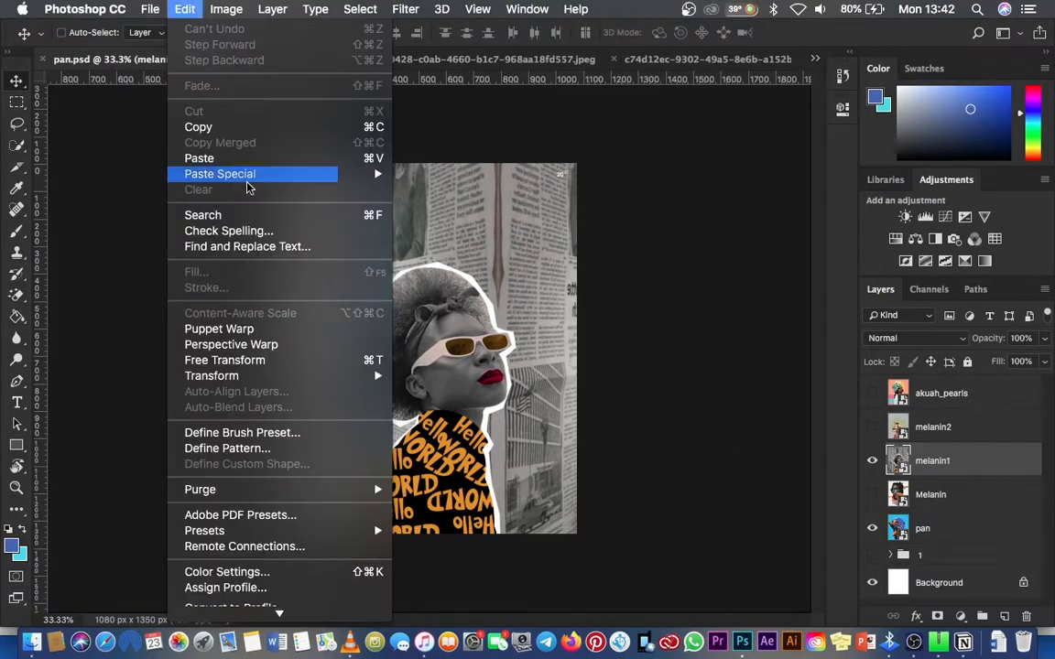
click(215, 126)
Step: Return to Panorama.psd and paste the melanin1 artwork above the small white Rectangle 4
click(815, 59)
click(814, 60)
click(815, 59)
click(815, 75)
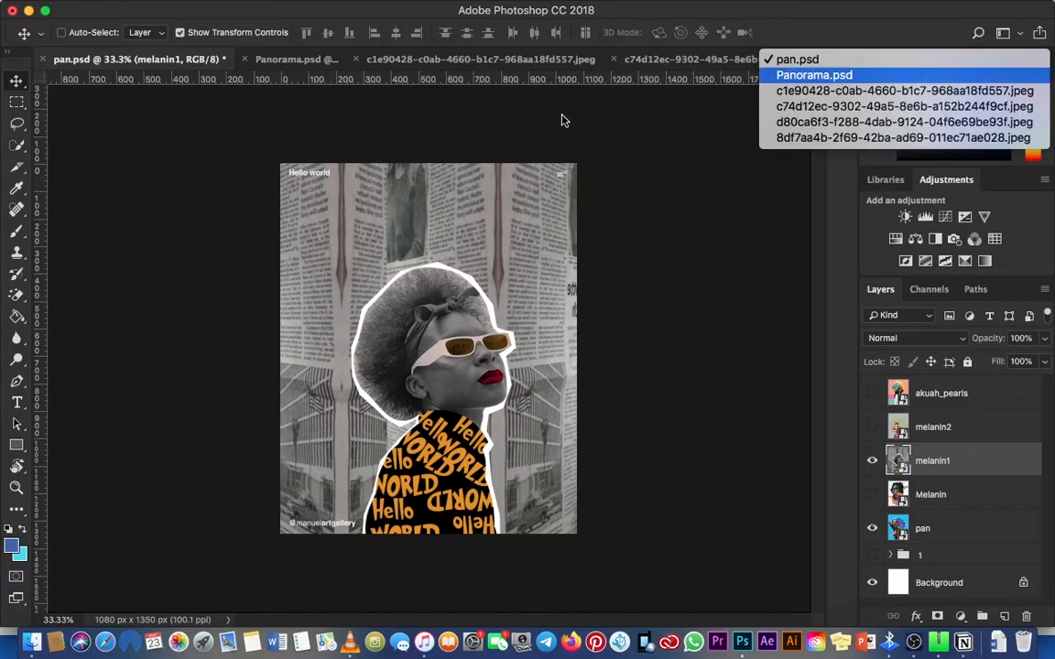
key(z)
click(469, 288)
key(v)
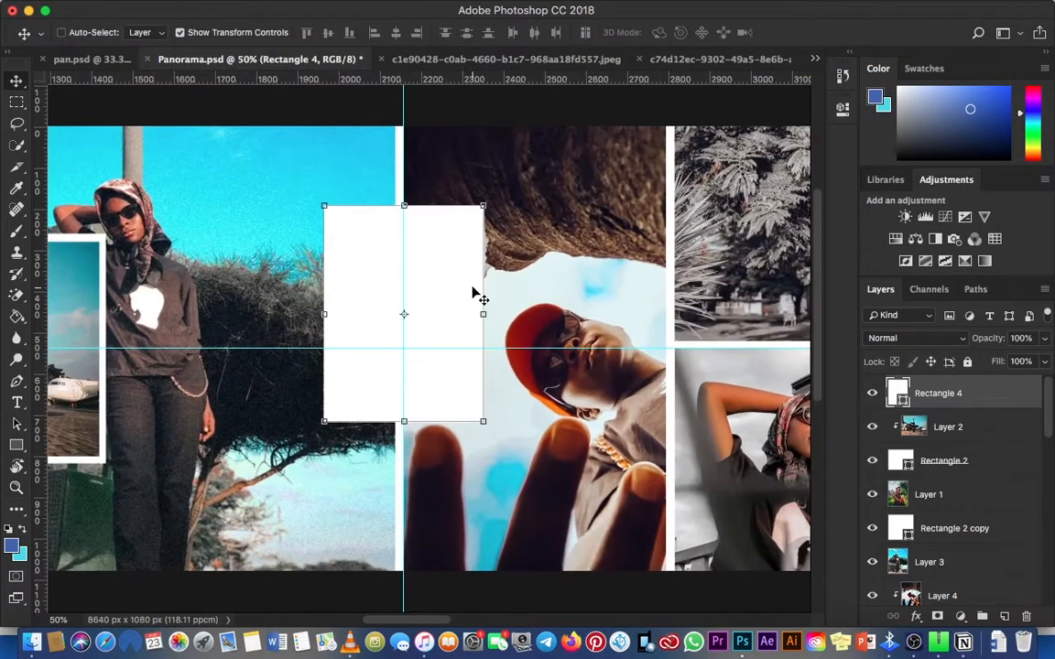
key(ctrl+v)
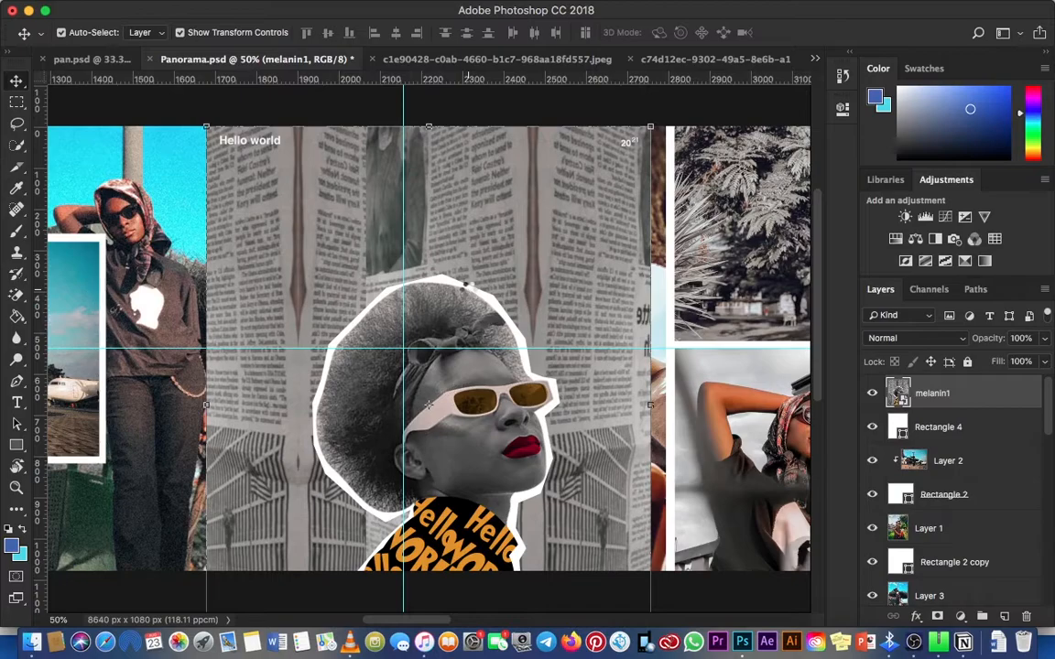
Step: Scale the melanin1 artwork down and position it so it just covers the small white rectangle
key(ctrl+t)
drag(651, 131, 528, 246)
key(Return)
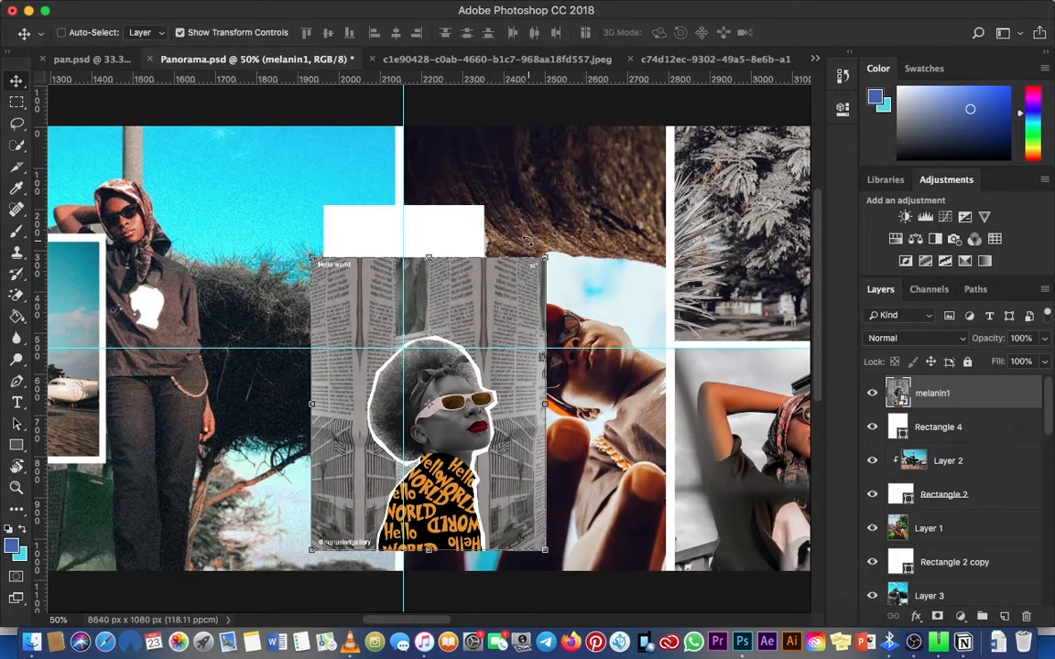
drag(515, 330, 496, 244)
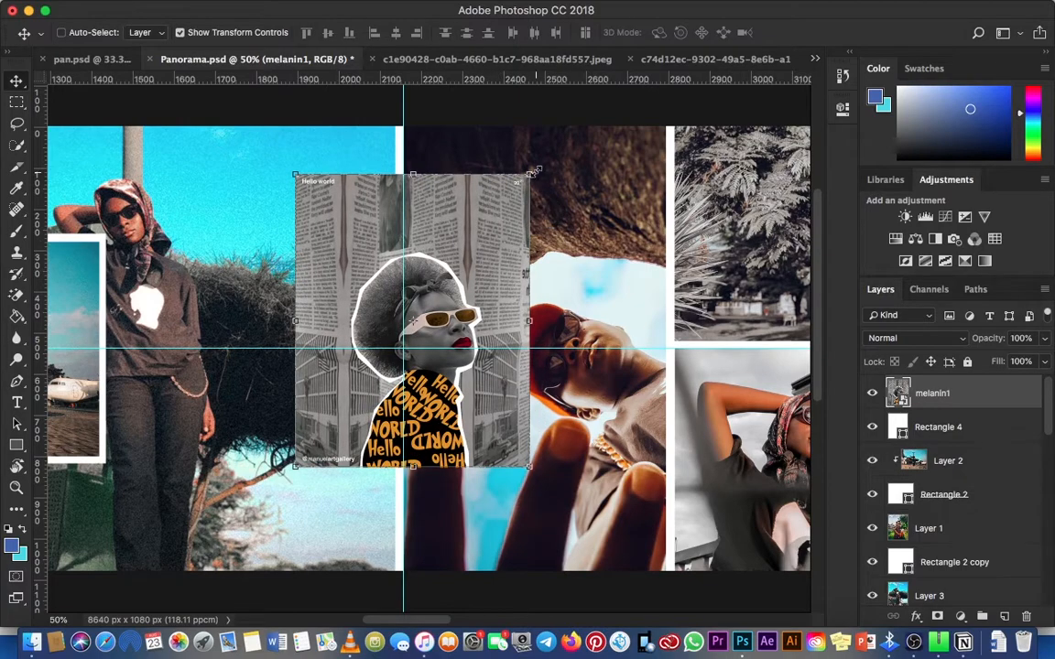
drag(530, 172, 508, 203)
key(Return)
key(Return)
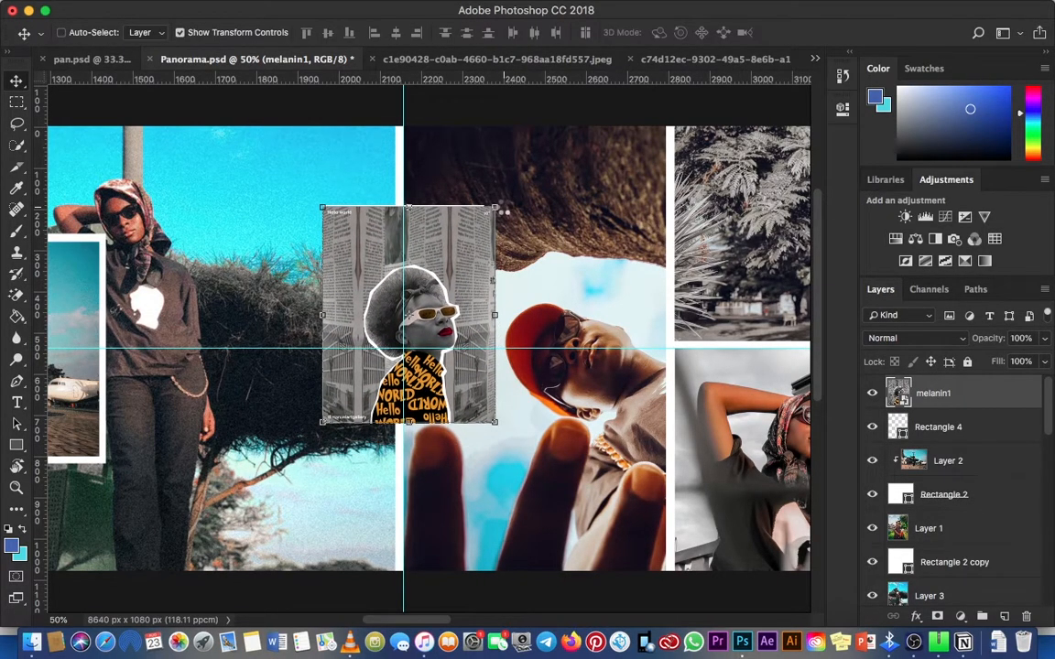
Step: Clip the melanin1 artwork to the small Rectangle 4 with a clipping mask
click(1044, 290)
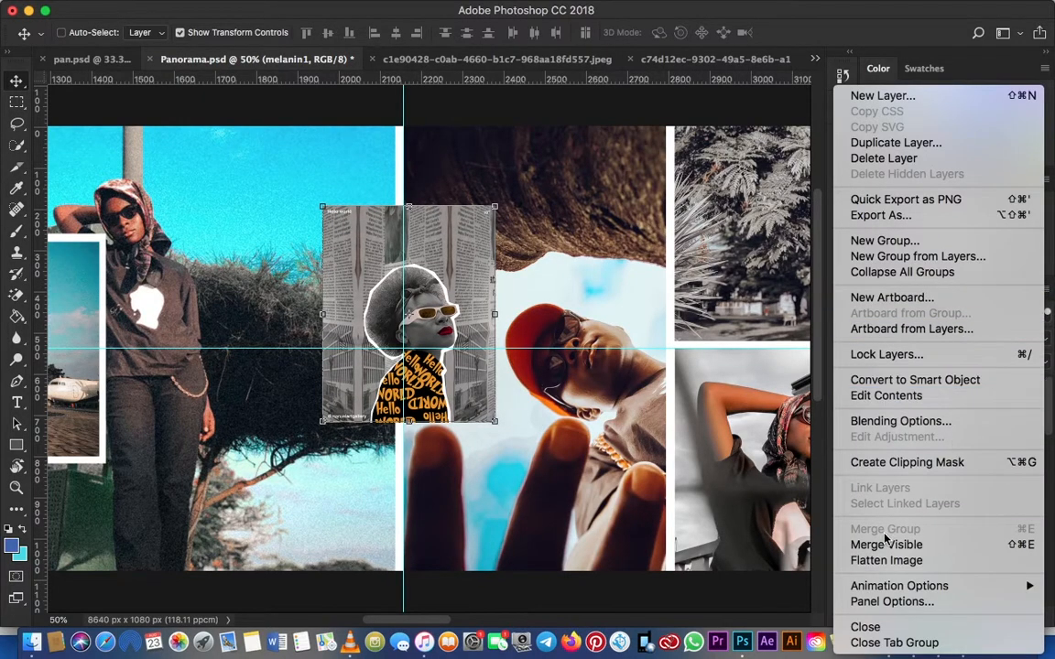
click(462, 298)
key(alt+super+g)
Step: Nudge and slightly enlarge the melanin1 artwork so it fills the small rectangle with no white edge showing
super+click(395, 274)
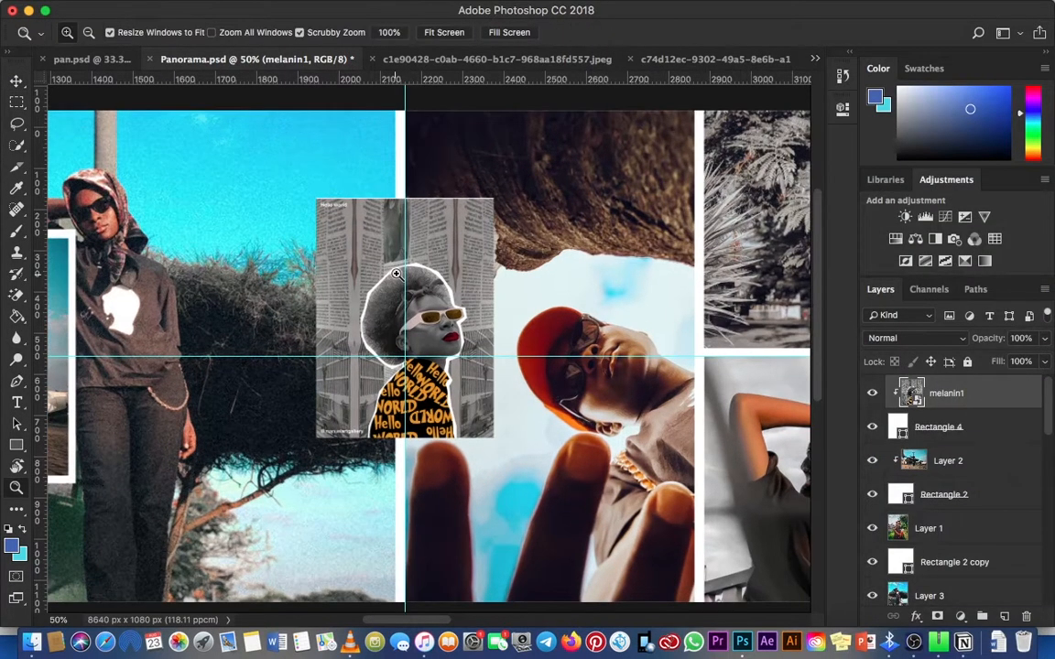
key(Up)
key(Up)
key(Up)
key(Up)
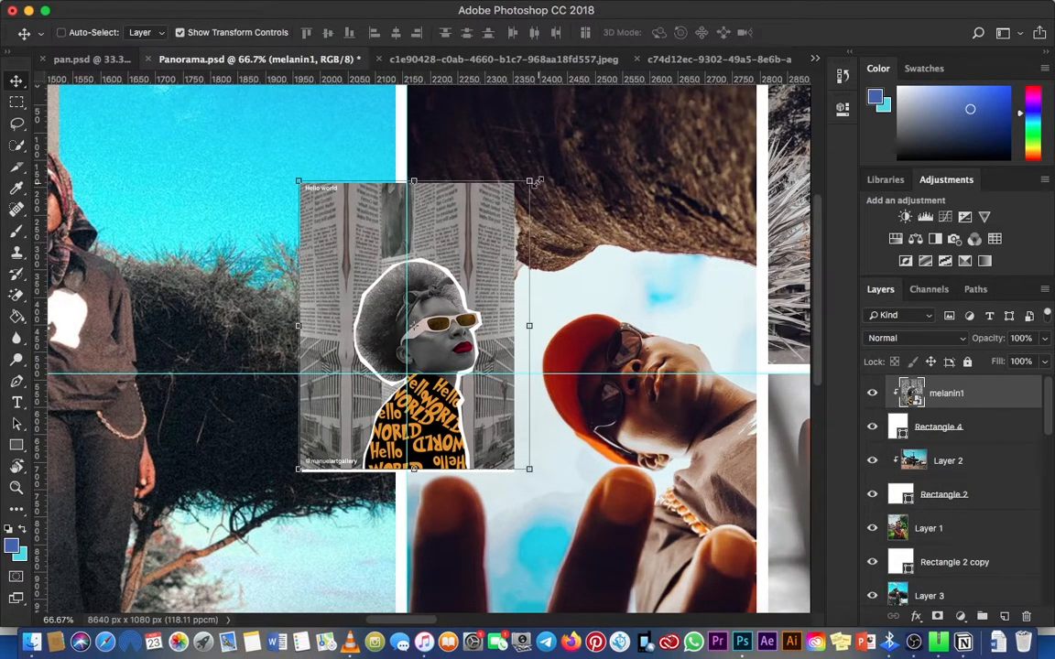
key(Down)
key(Left)
key(Left)
key(Left)
key(Left)
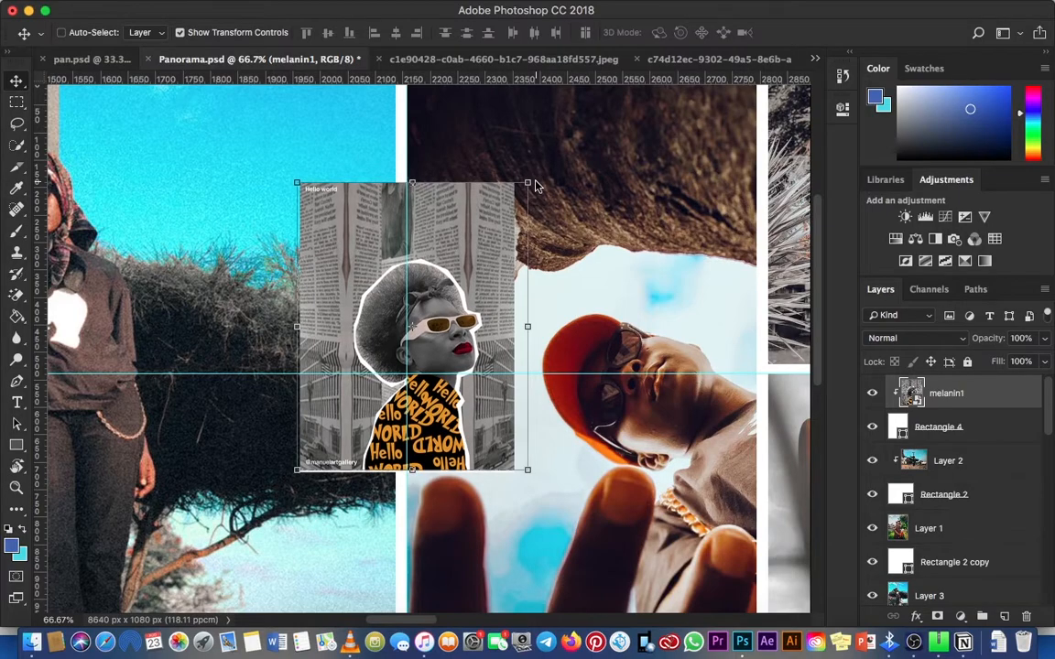
key(Down)
key(Down)
drag(536, 183, 538, 173)
key(Return)
Step: Duplicate the small white Rectangle 4 beneath the melanin1 artwork
click(996, 439)
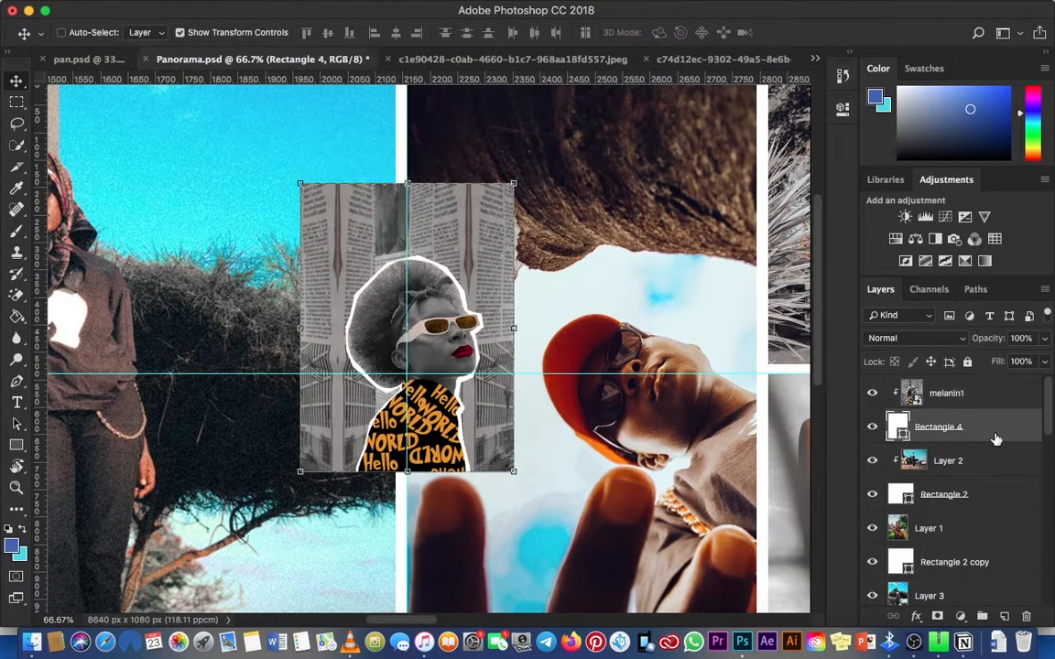
key(super+j)
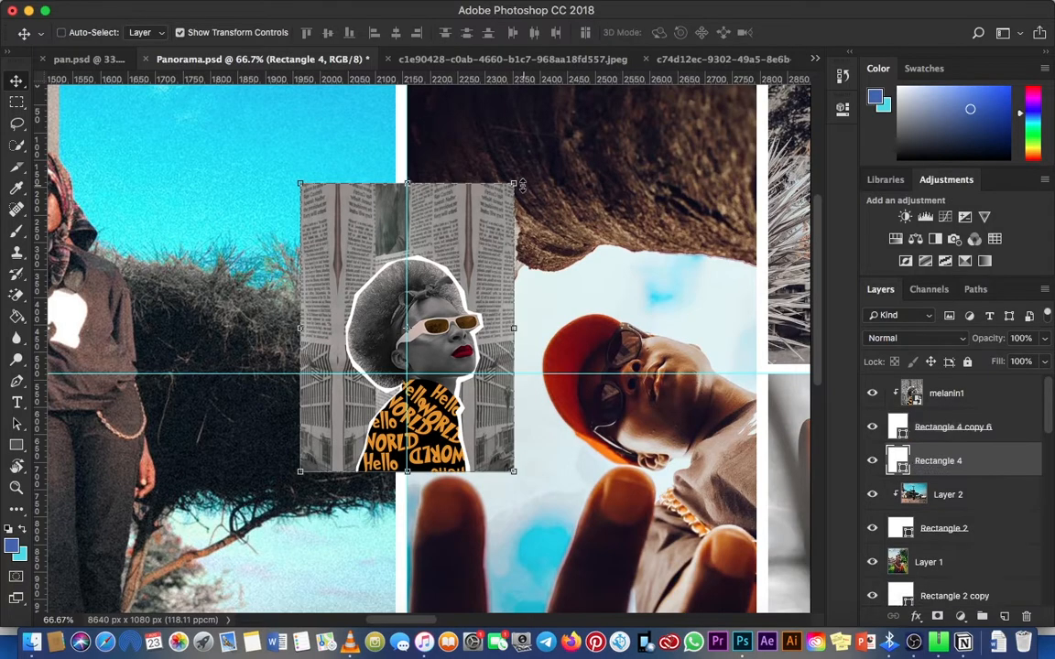
Step: Enlarge the lower Rectangle 4 to about 410 by 554 px as a white border and group it with the melanin1 artwork
drag(521, 186, 532, 181)
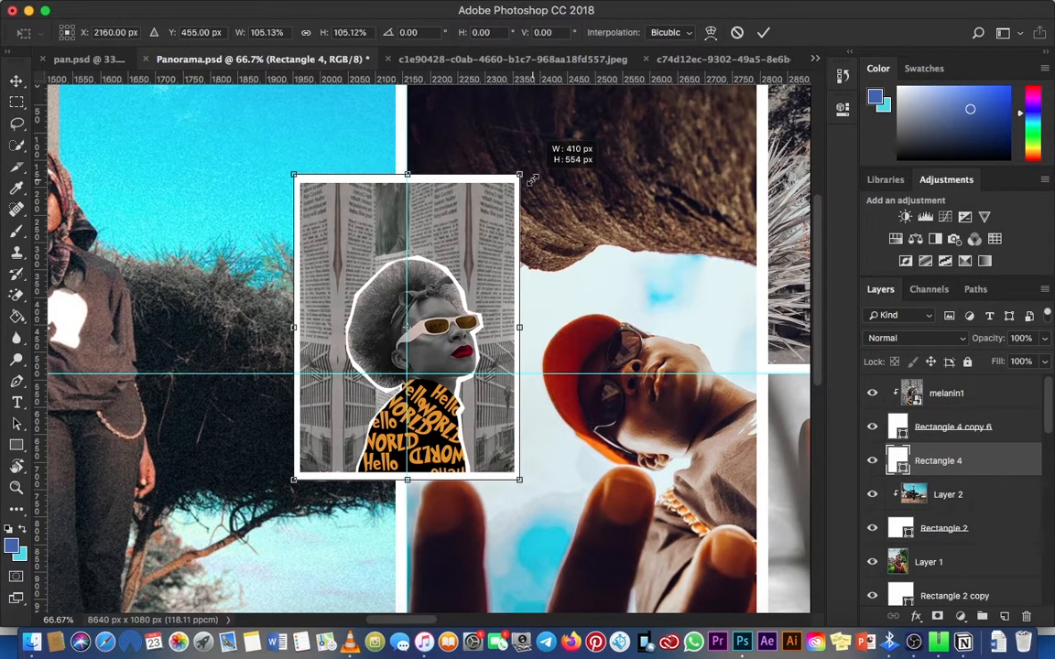
key(Return)
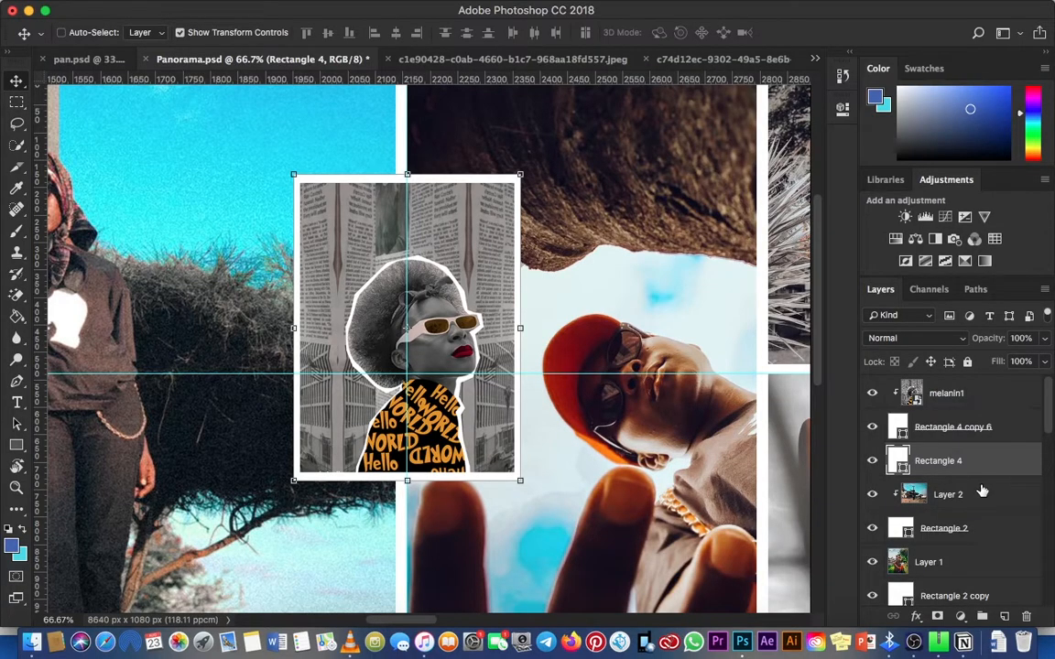
shift+click(935, 394)
key(super+g)
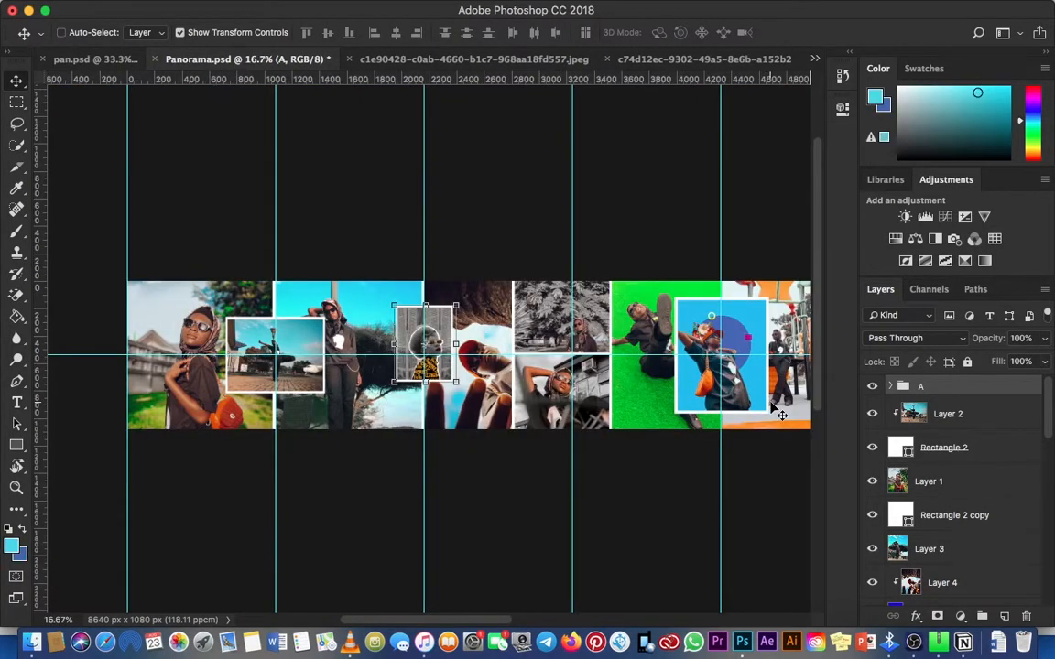
Step: Delete the extra melanin1 layer lying over the empty red area beside the grey photo
drag(776, 415, 409, 350)
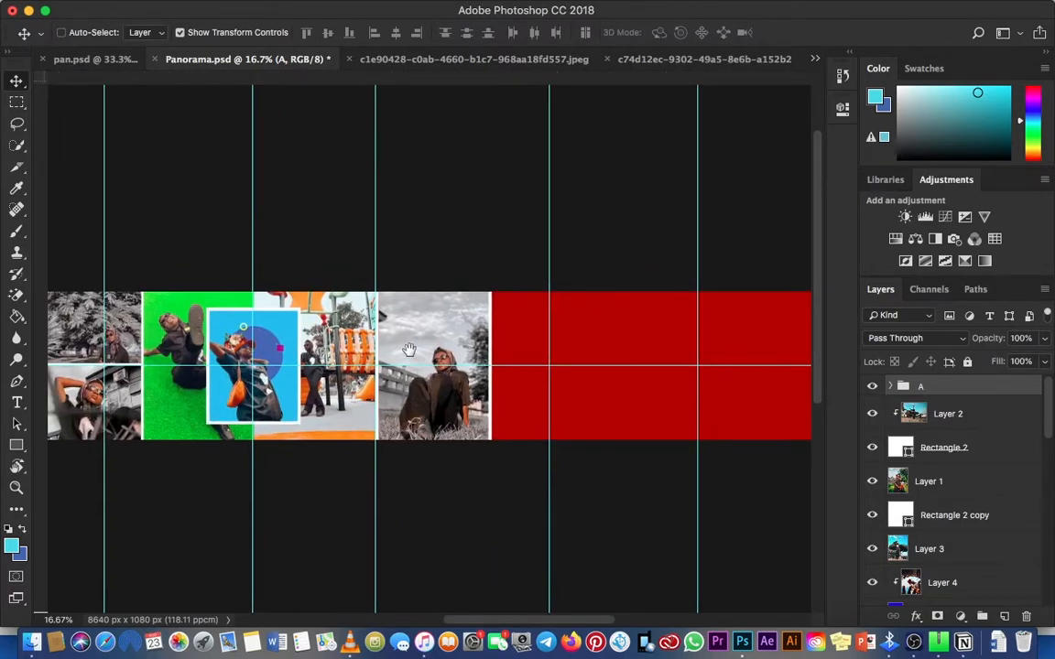
key(z)
click(523, 350)
mouse_move(522, 351)
mouse_down()
mouse_move(407, 351)
mouse_move(520, 355)
mouse_up()
key(v)
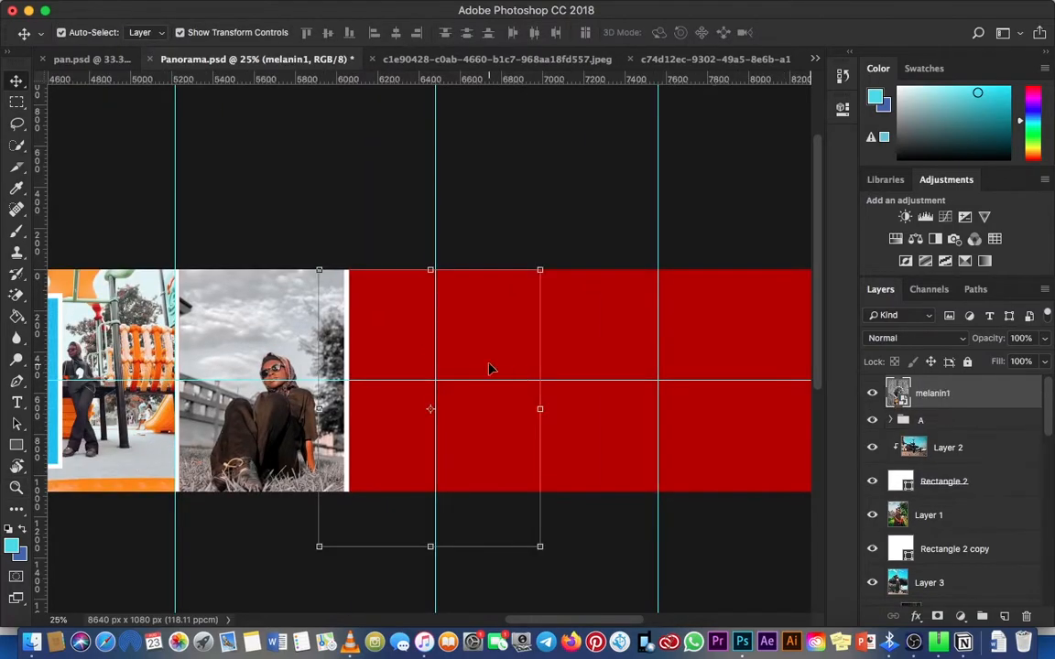
key(Delete)
Step: Draw a cyan rectangle about 1486 by 661 px and move it to start at the white divider beside the grey photo
click(1004, 616)
key(u)
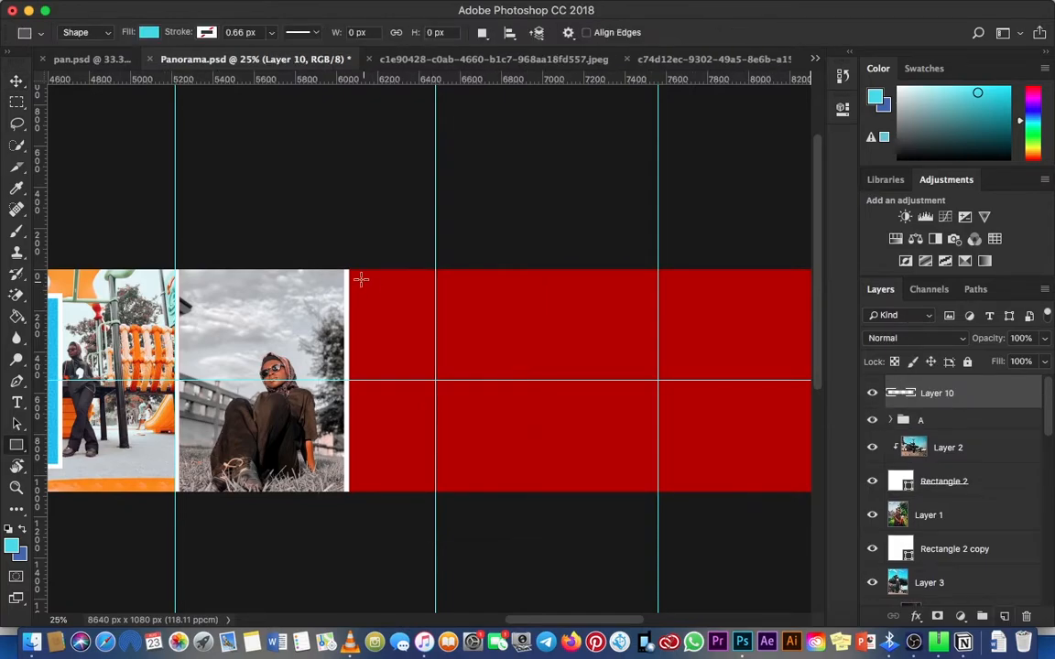
drag(341, 265, 494, 332)
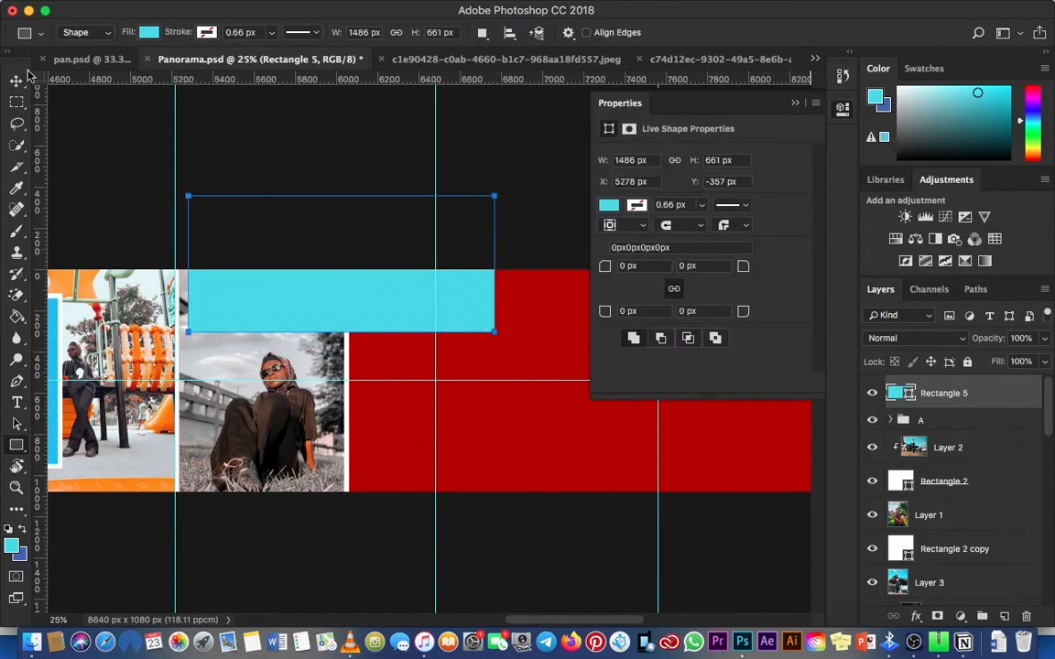
key(v)
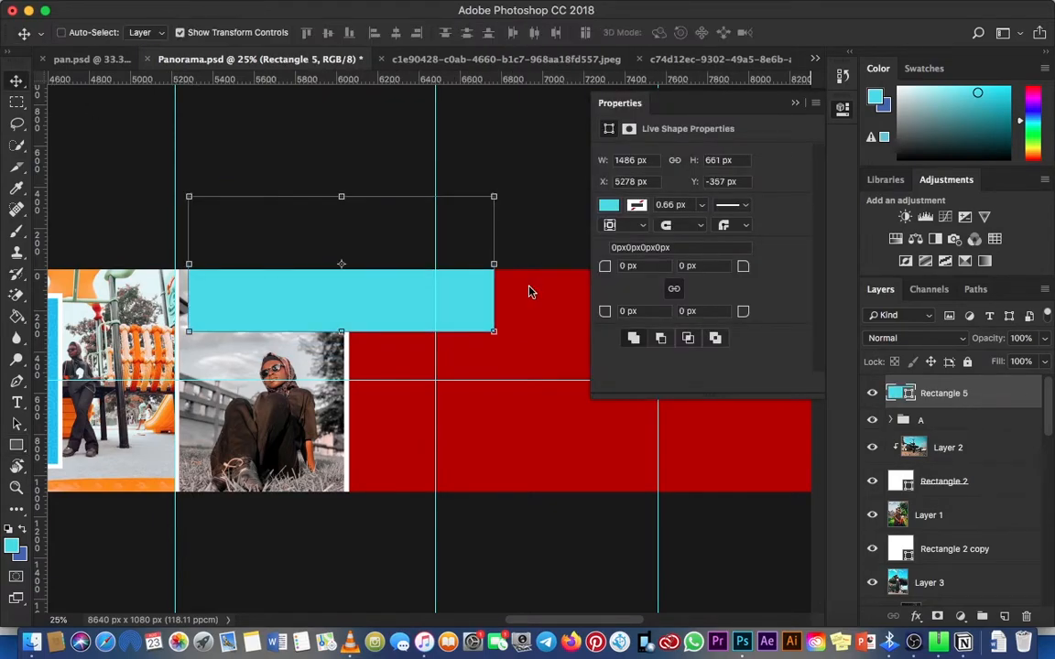
drag(357, 299, 504, 306)
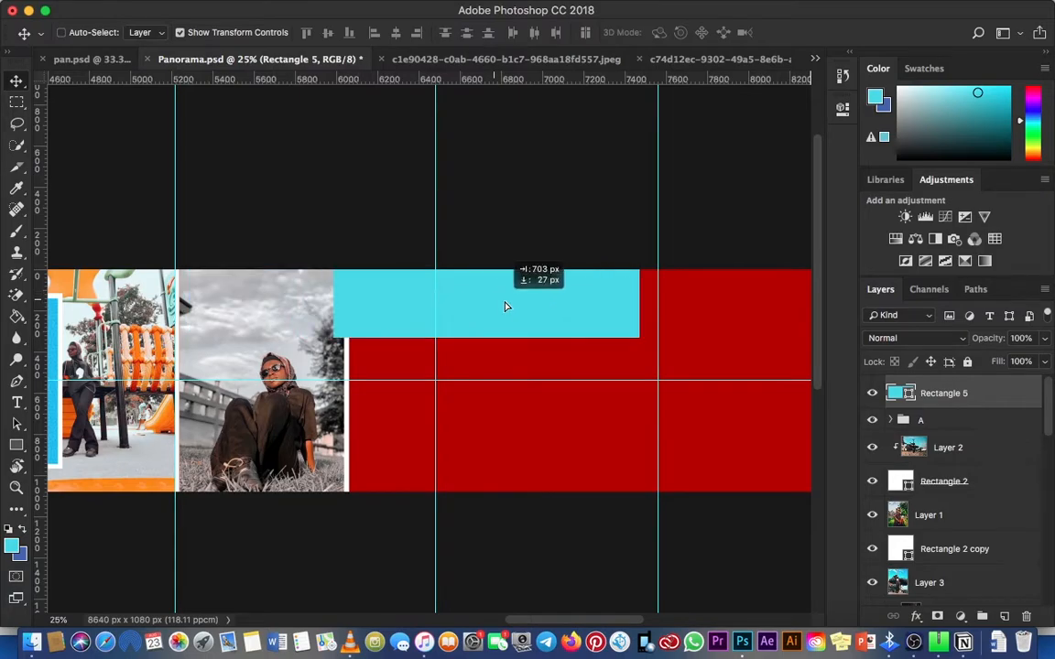
key(z)
click(336, 328)
click(336, 328)
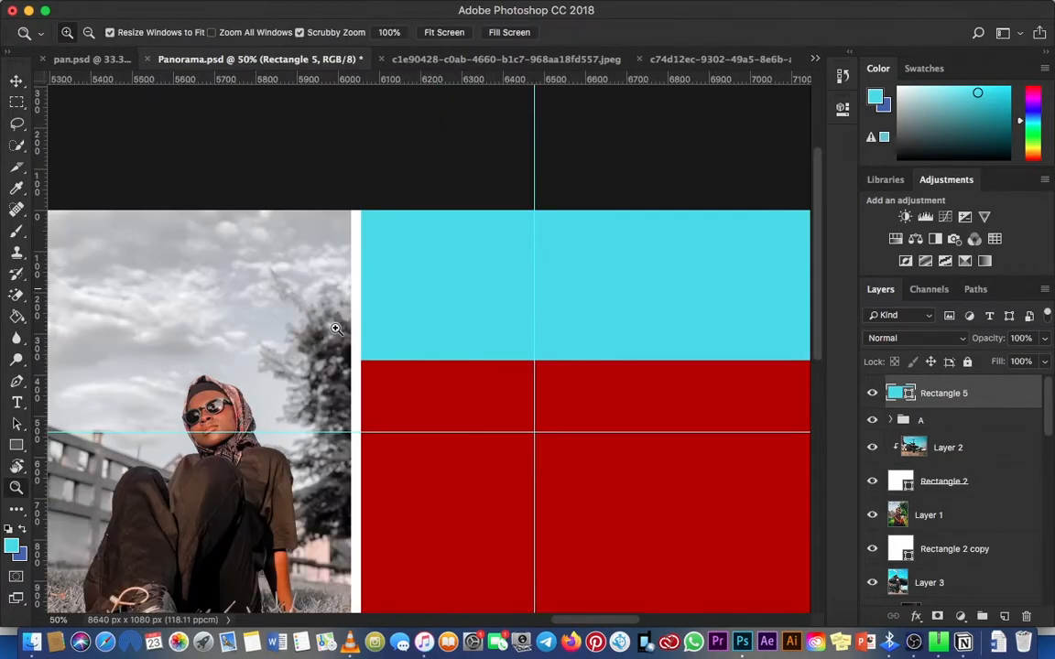
click(336, 328)
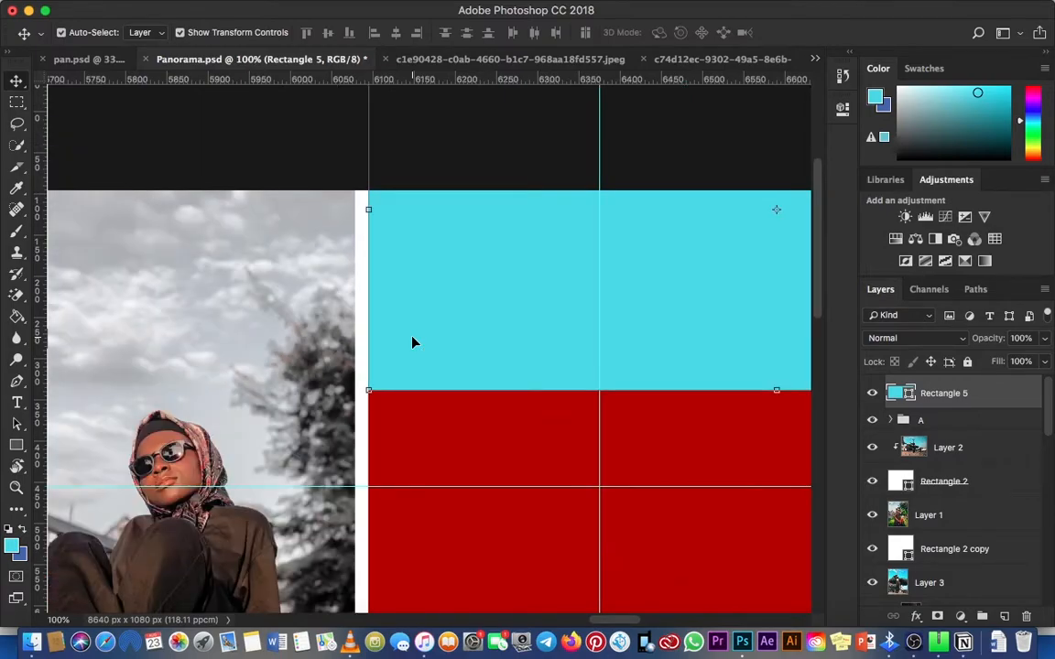
Step: Resize the cyan rectangle to about 937 by 456 px, with its upper edge on the canvas edge
key(super+minus)
key(super+minus)
key(super+minus)
drag(687, 319, 513, 325)
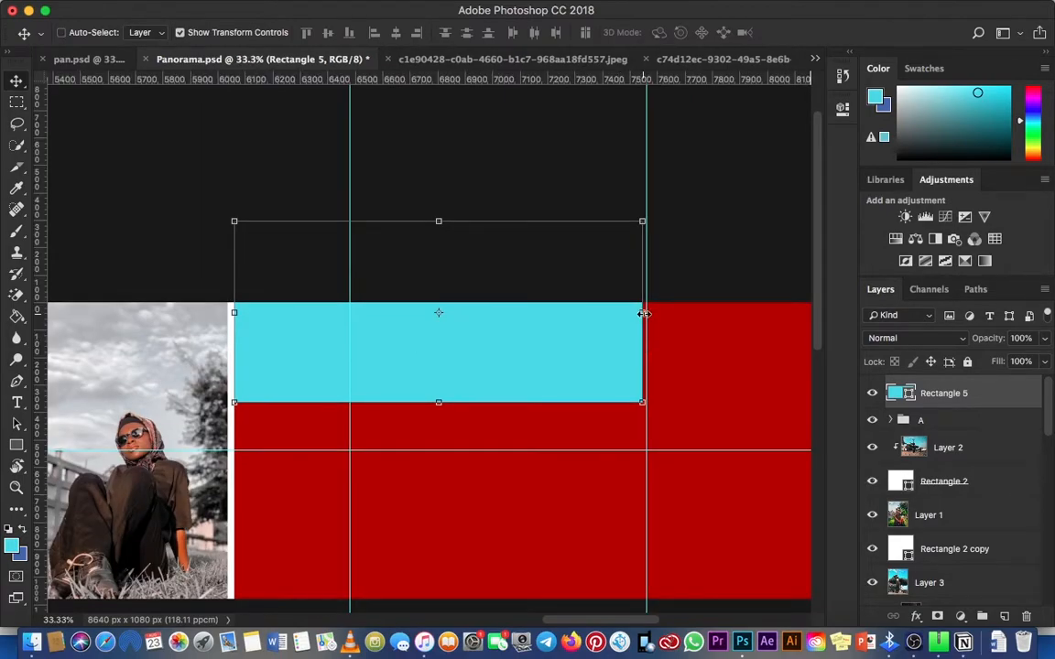
drag(643, 313, 491, 313)
drag(364, 221, 375, 307)
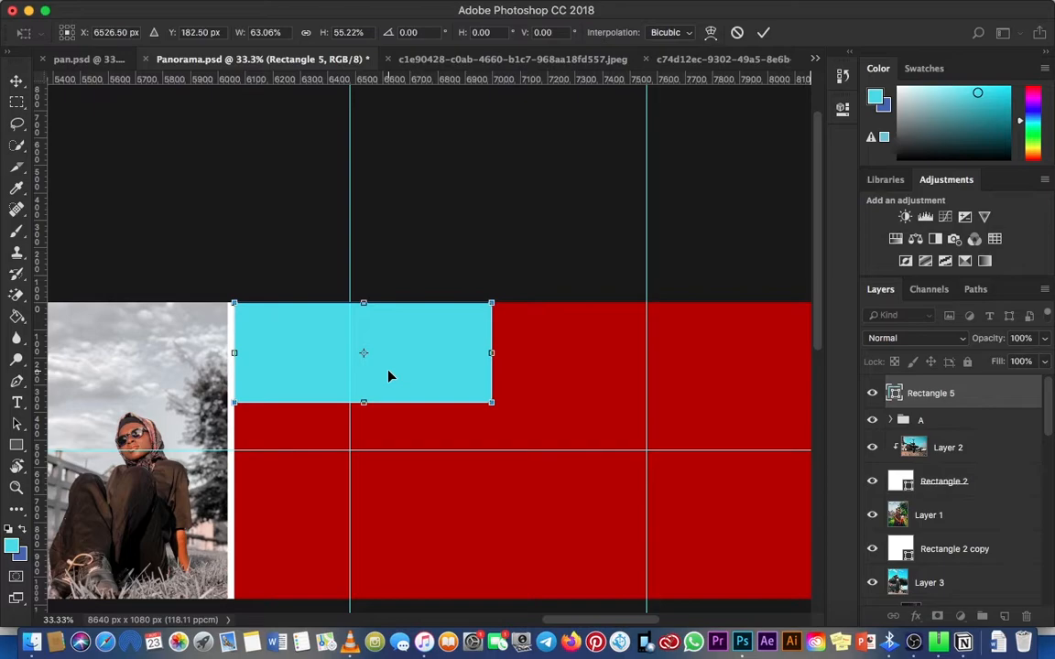
scroll(388, 377, down, 2)
drag(363, 368, 364, 395)
key(Return)
Step: Duplicate the cyan rectangle and fill the original Rectangle 5 with white
key(ctrl+j)
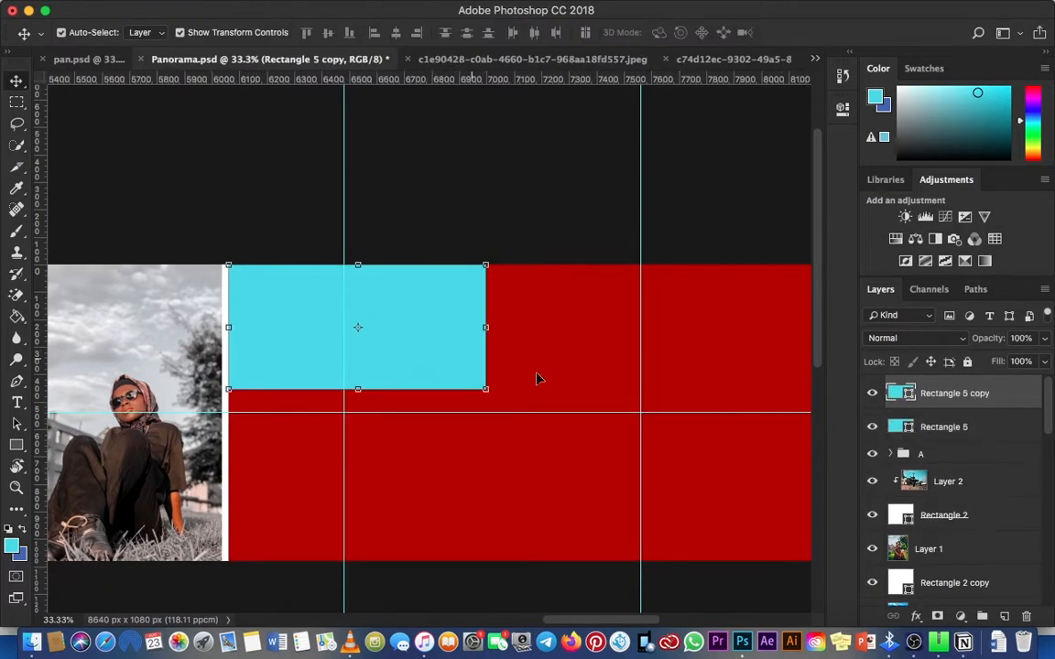
click(959, 427)
key(u)
click(149, 32)
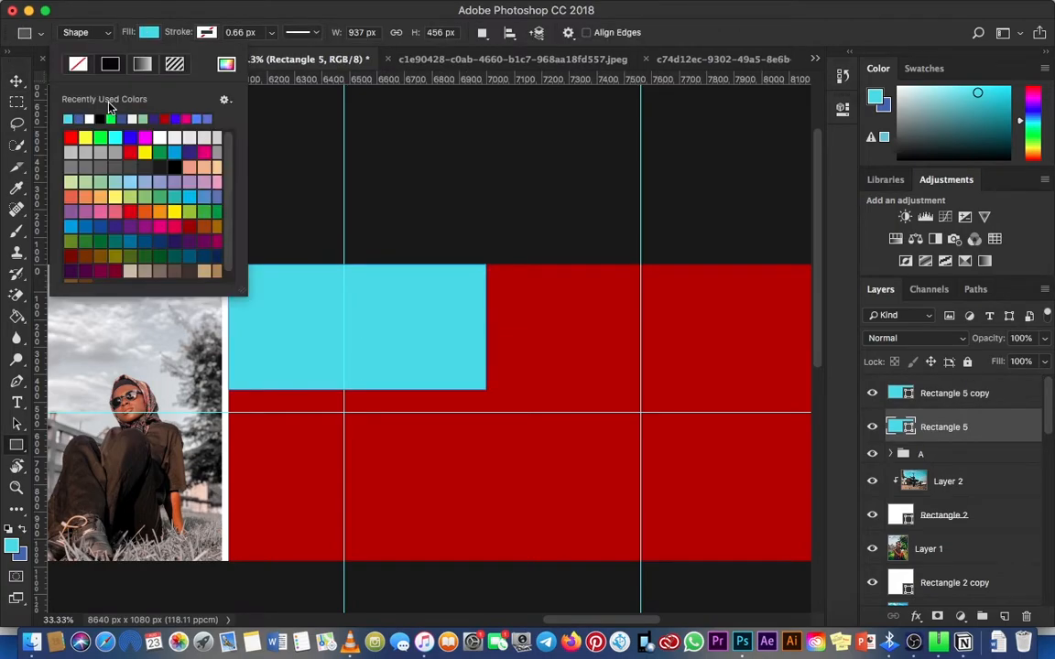
click(19, 81)
Step: Shrink the cyan copy about its centre so a white border of Rectangle 5 shows around it
click(935, 395)
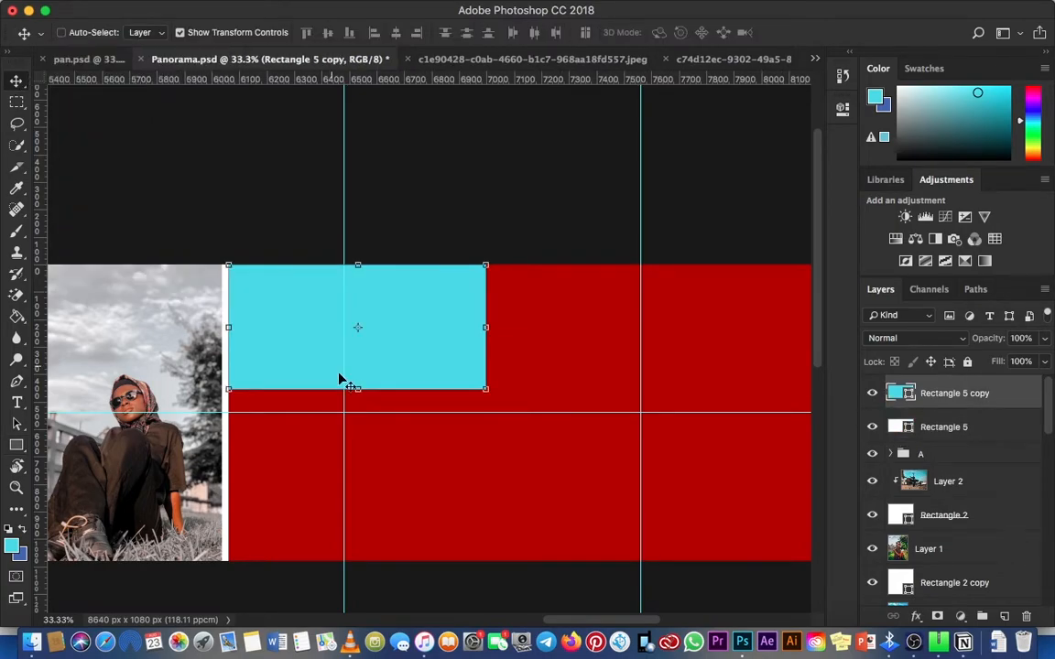
drag(483, 385, 471, 382)
key(z)
click(283, 364)
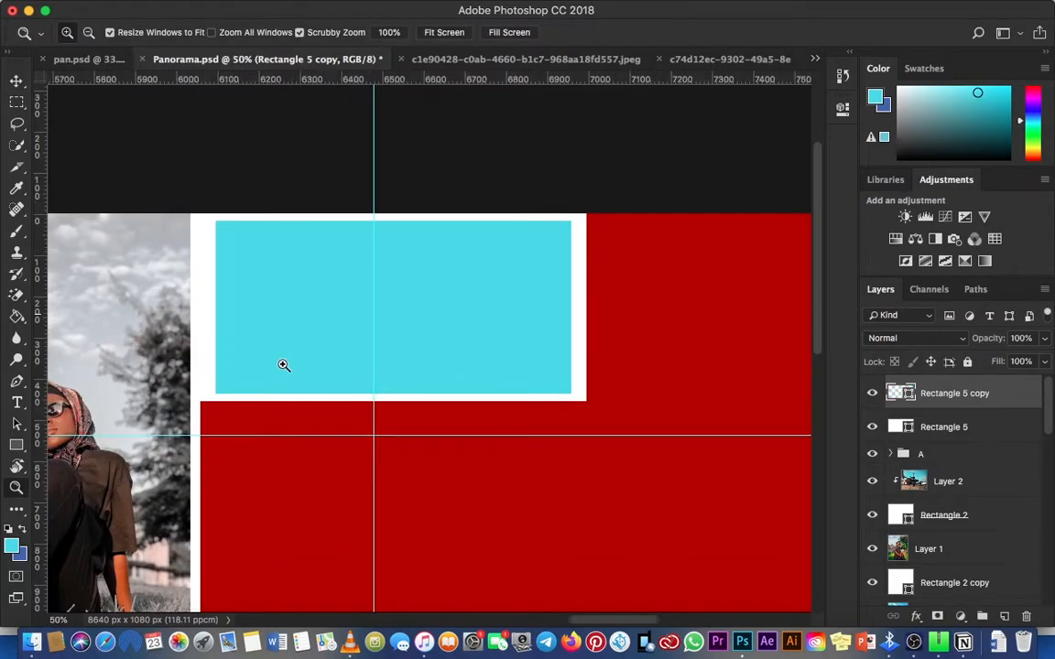
click(318, 376)
scroll(458, 376, left, 2)
key(v)
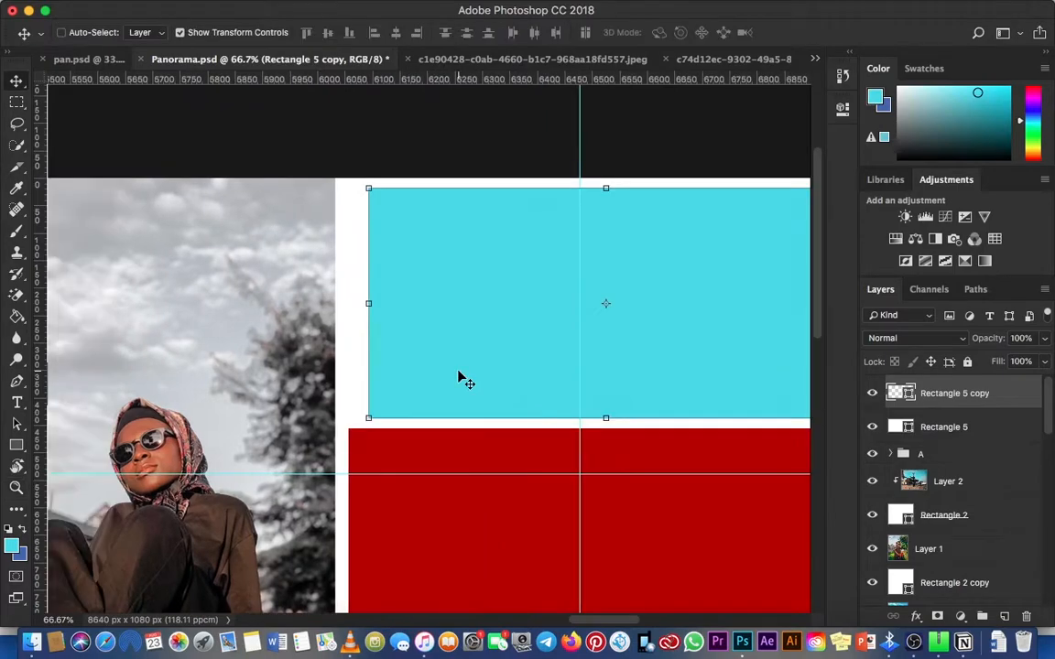
Step: Place a vertical guide at the right edge of the white divider and nudge the cyan copy left against it
drag(38, 371, 349, 470)
key(Left)
key(Left)
key(Left)
key(Left)
key(Left)
key(Left)
key(Left)
key(Left)
key(Left)
key(Left)
key(Left)
key(Left)
key(Left)
key(Left)
key(Left)
key(Left)
key(Left)
key(Left)
key(Left)
key(Left)
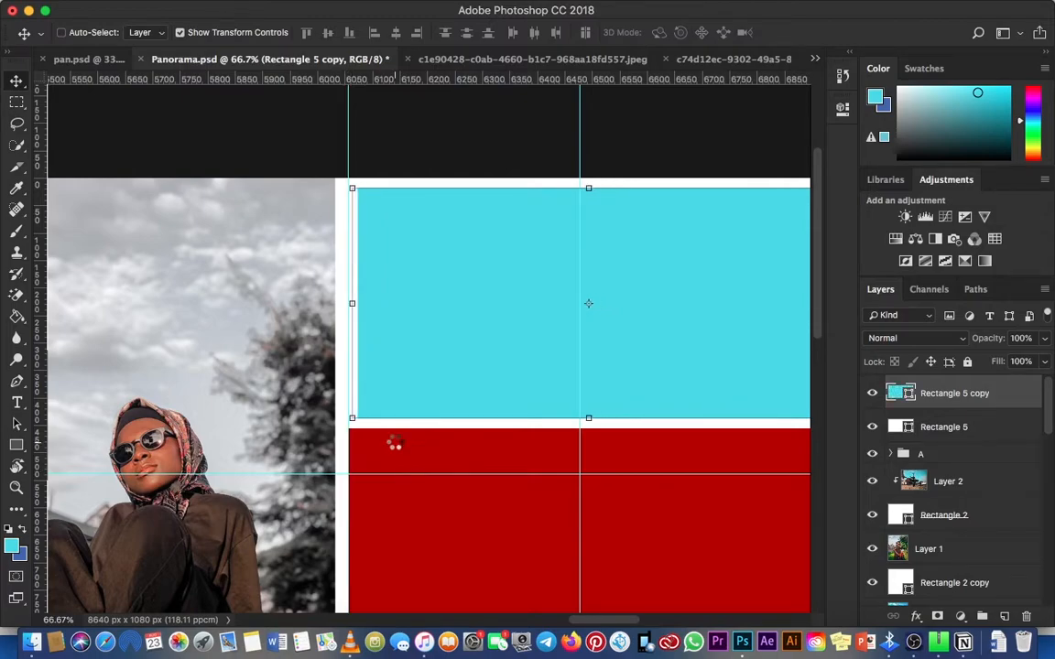
key(Left)
key(Left)
key(Left)
key(Left)
key(Left)
key(Left)
Step: Stretch the cyan copy's right edge outward, leaving only a thin white border beside it
key(super+minus)
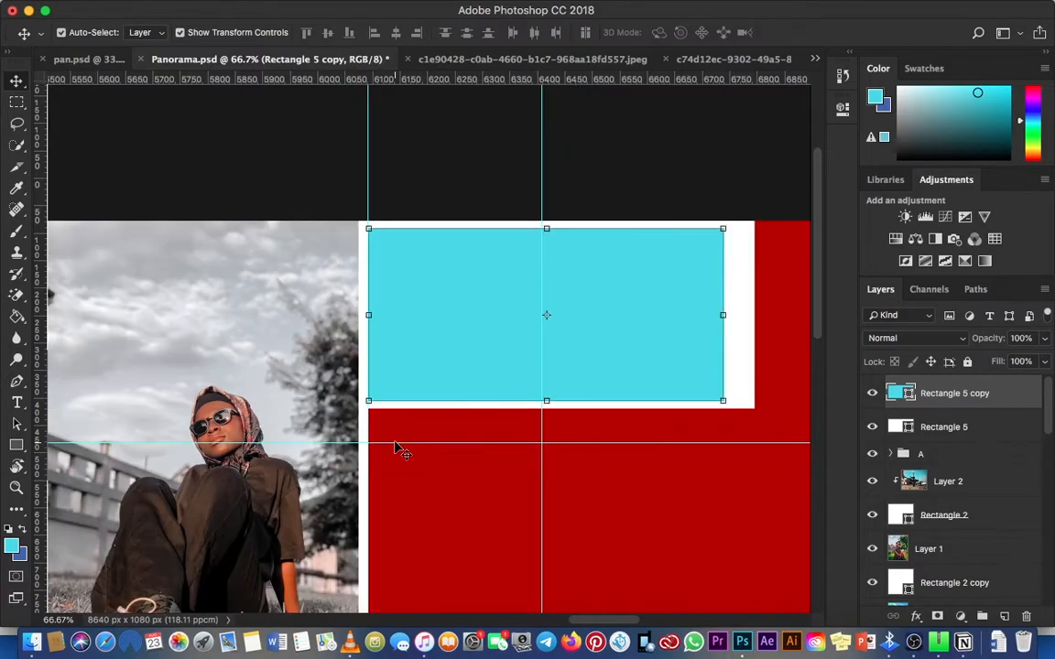
key(super+minus)
key(z)
click(586, 343)
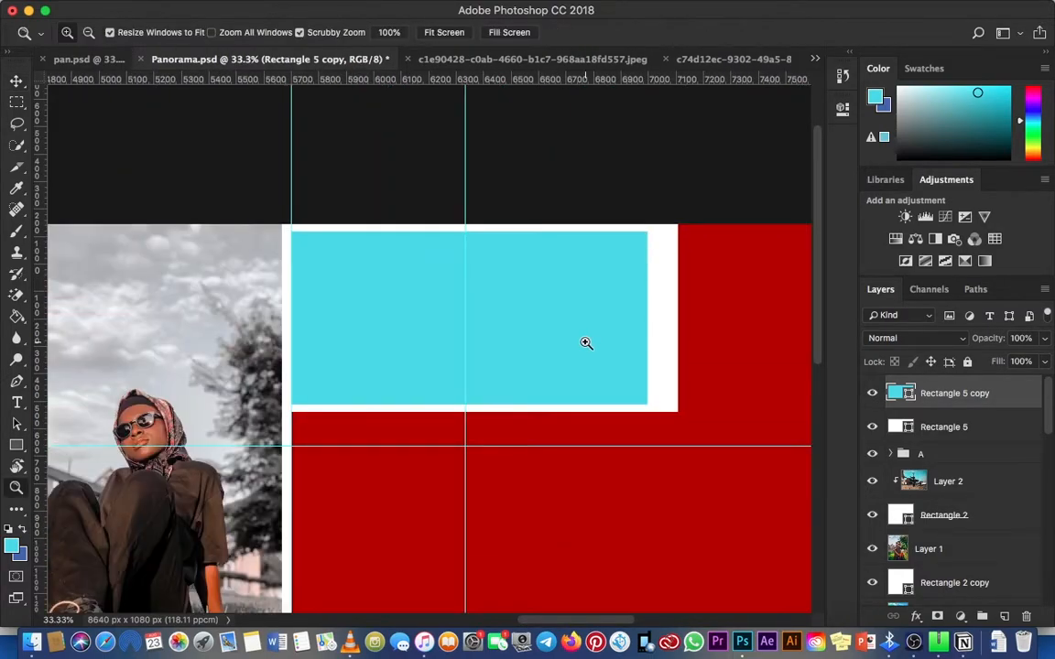
click(586, 342)
key(v)
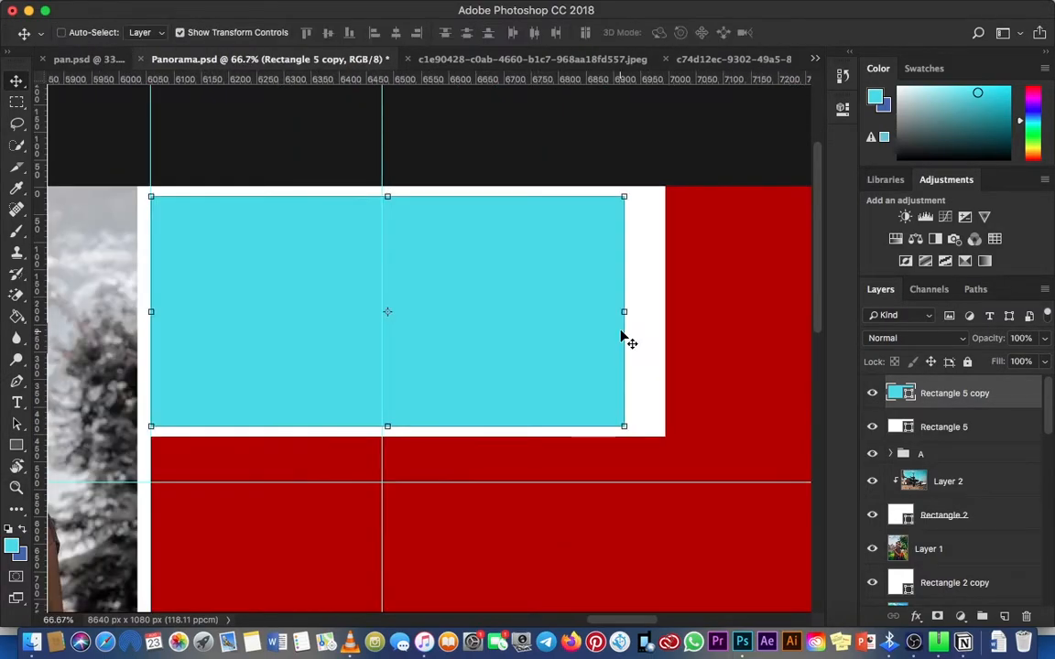
drag(624, 311, 654, 326)
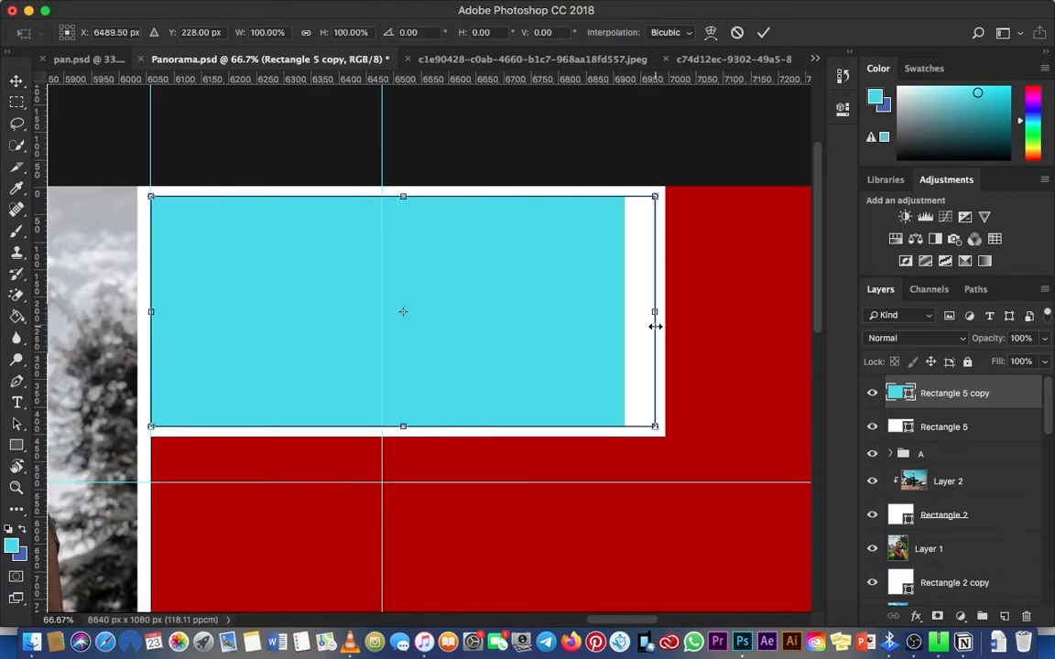
key(Return)
key(super+minus)
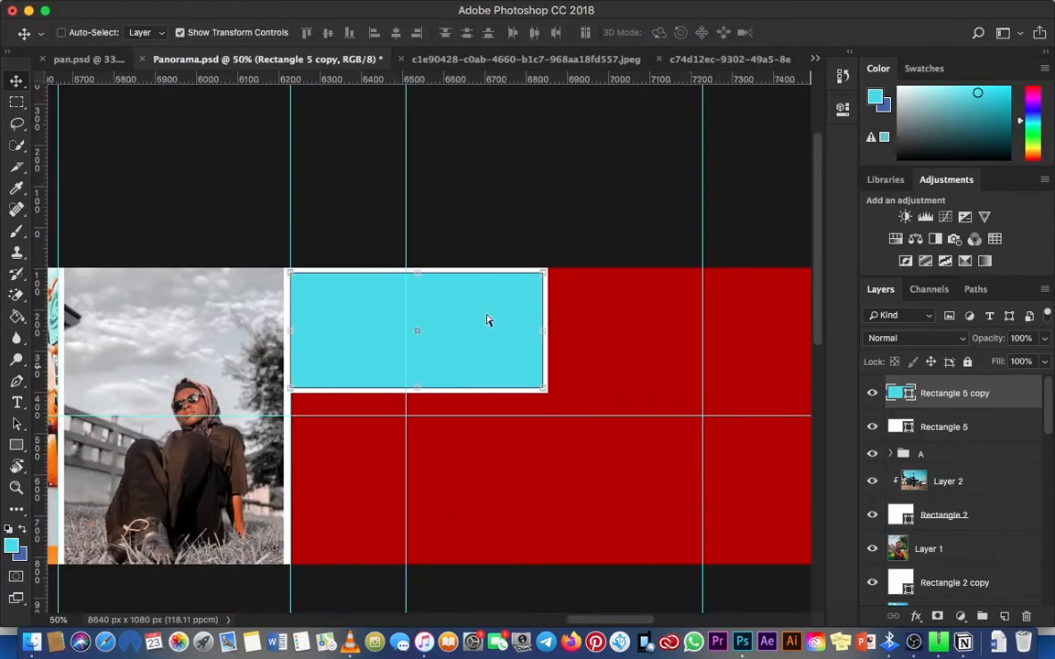
Step: Duplicate the cyan rectangle into the last column of the red area, aligned to that column's left guide
key(z)
drag(492, 312, 441, 290)
key(v)
drag(527, 347, 305, 332)
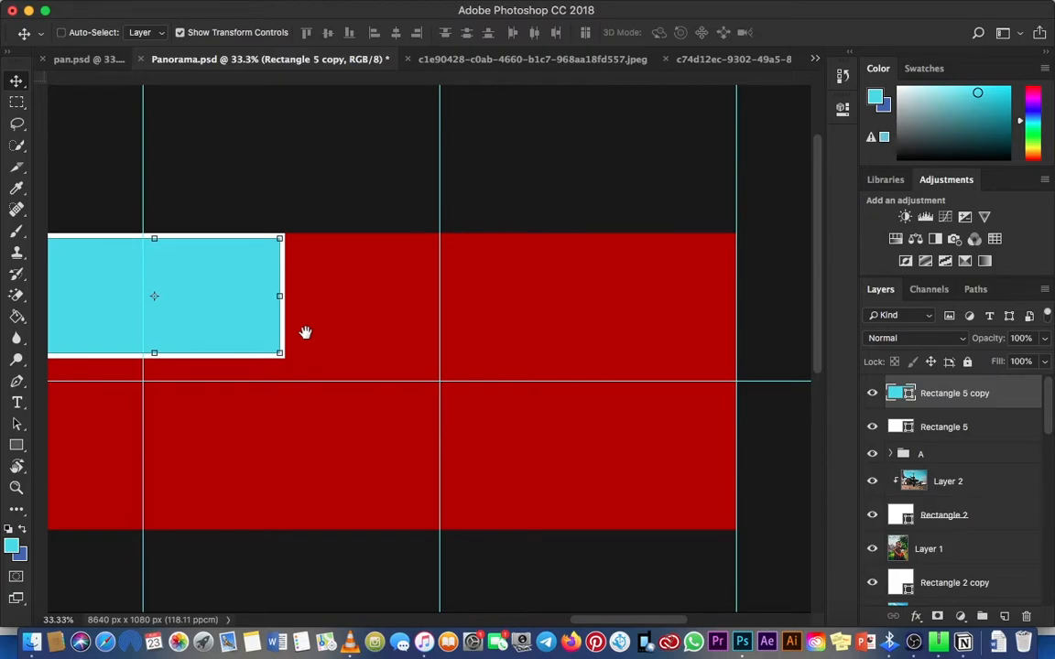
super+click(307, 333)
scroll(943, 440, up, 10)
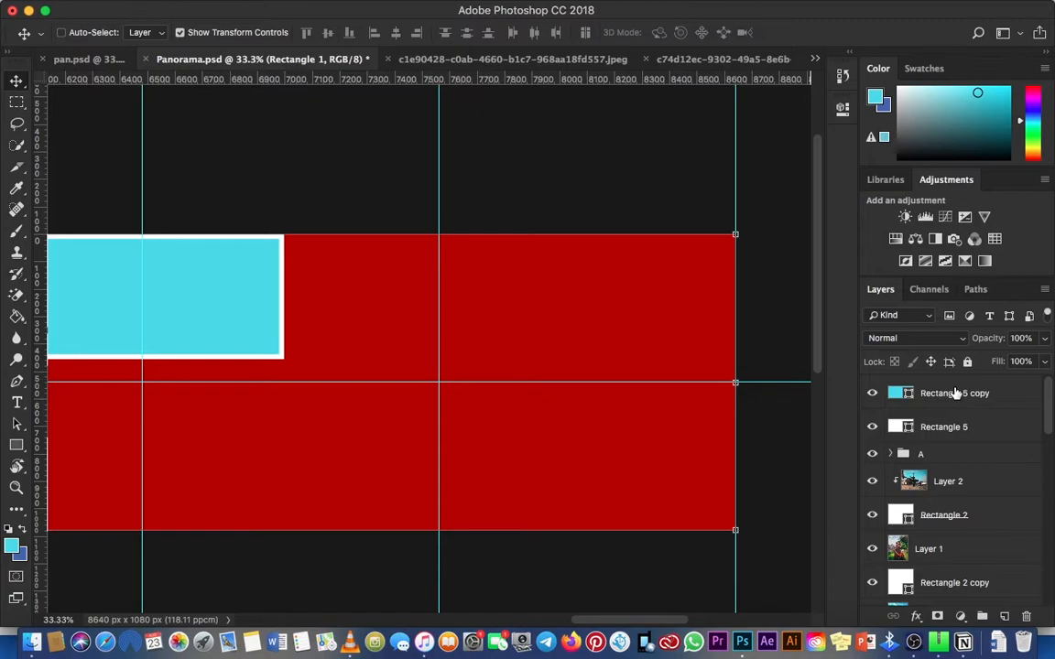
click(955, 393)
key(super+minus)
key(super+minus)
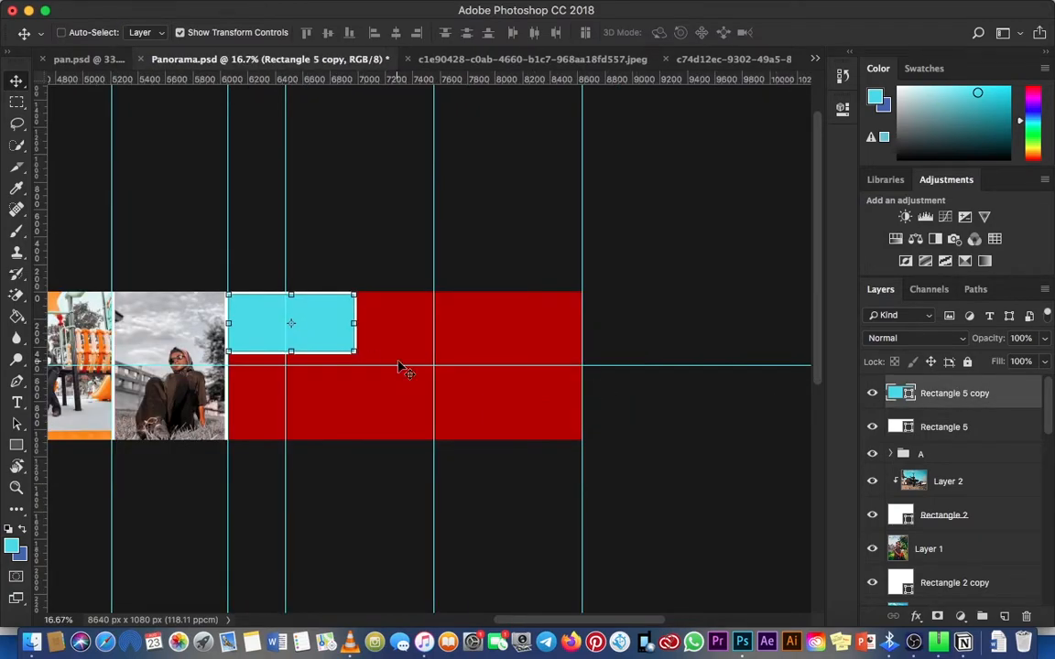
drag(342, 320, 542, 311)
super+click(523, 344)
super+click(522, 344)
super+click(523, 344)
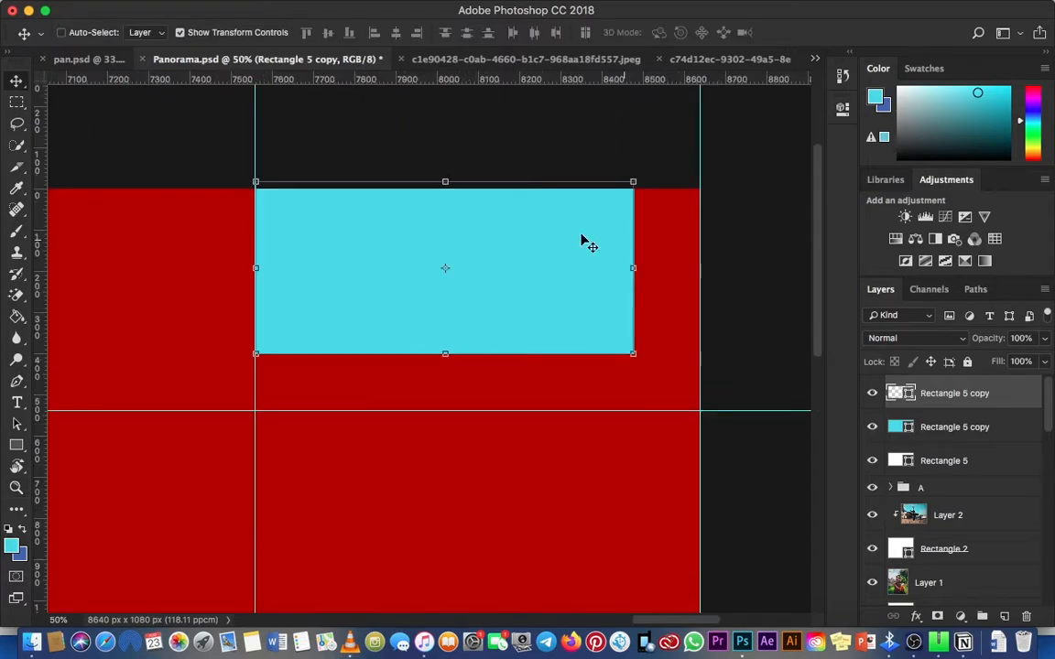
Step: Stretch the cyan duplicate into a 1080 by 1080 px square that fills the last column
drag(632, 268, 707, 291)
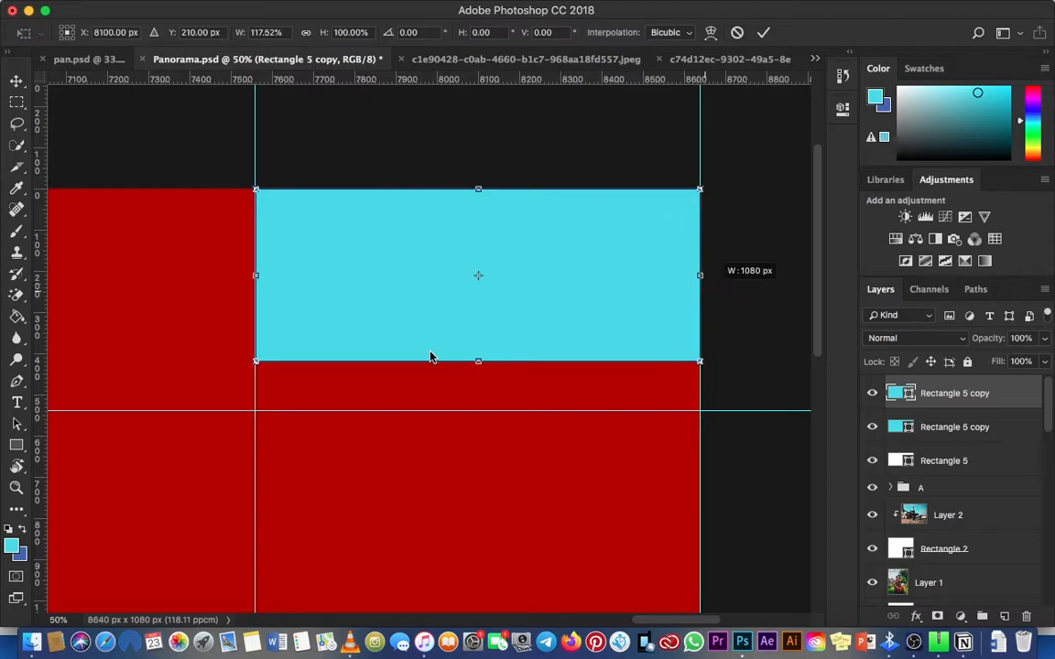
drag(430, 357, 471, 502)
key(Return)
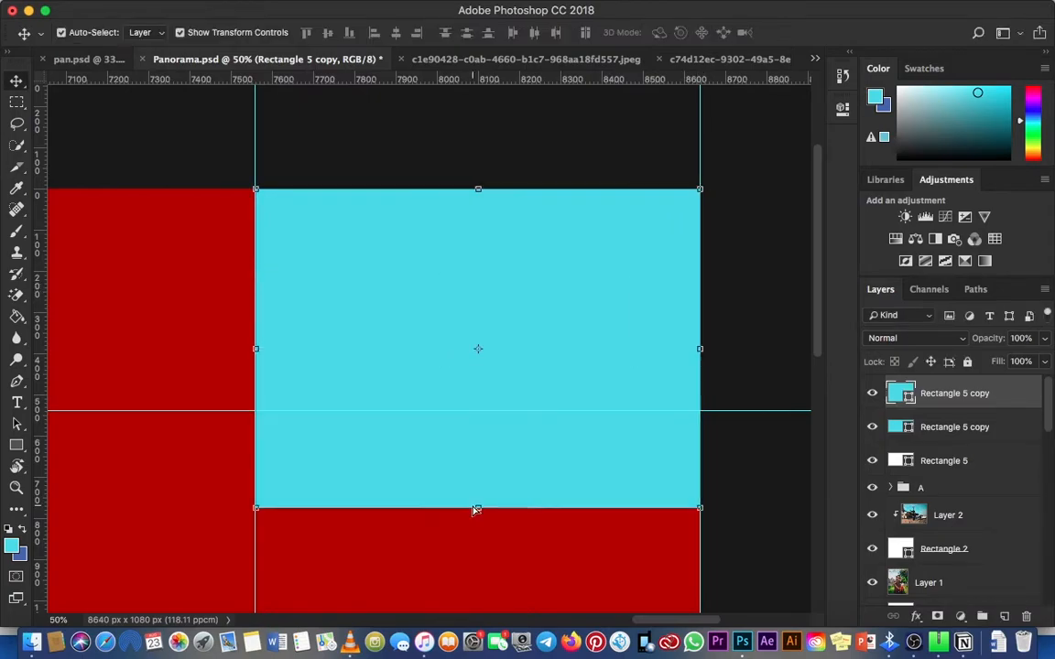
key(super+minus)
key(super+minus)
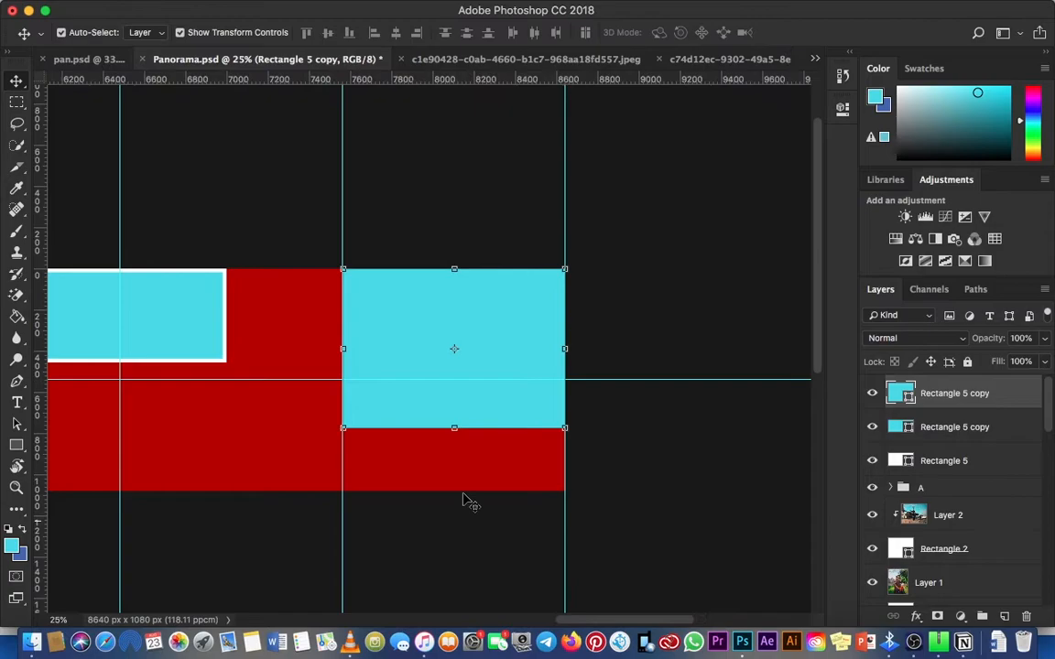
key(super+t)
drag(454, 428, 454, 487)
key(Return)
Step: Duplicate the full-height cyan square and open the stroke options of the copy
key(super+j)
click(17, 445)
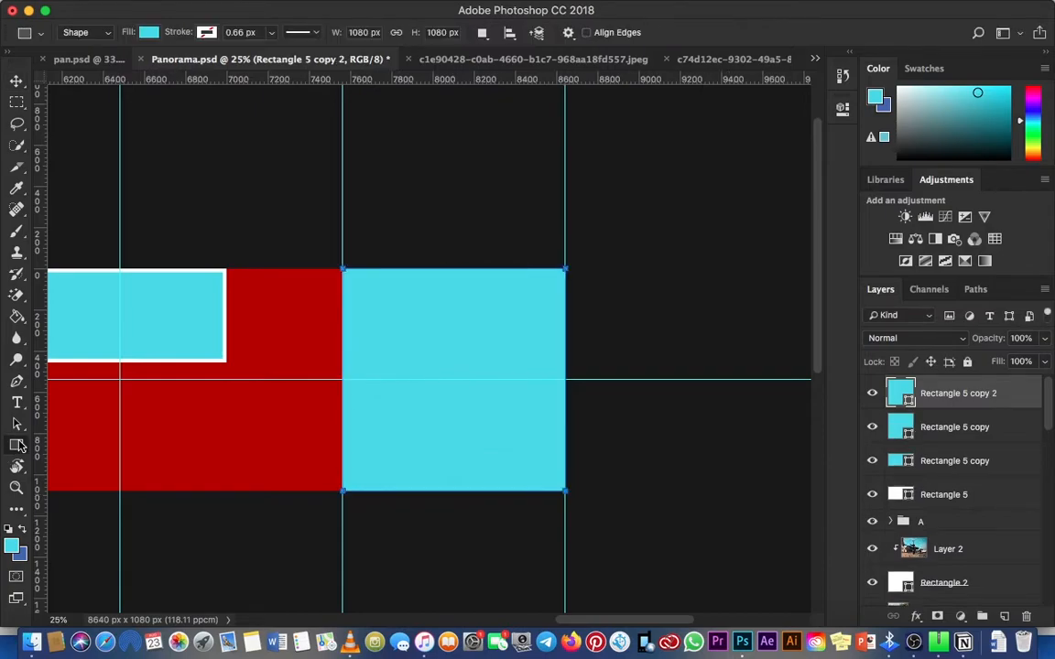
click(206, 32)
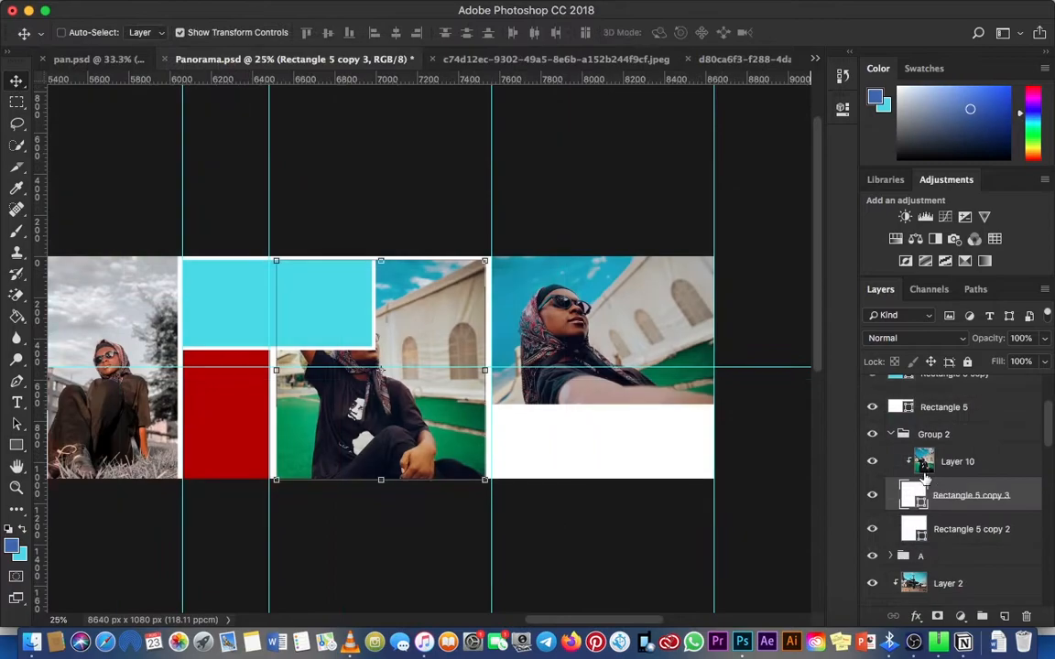
Step: Shift the clipped Layer 10 photo to the right within its frame so the face clears the cyan rectangle
click(939, 465)
key(shift+Right)
key(shift+Right)
key(shift+Right)
key(shift+Right)
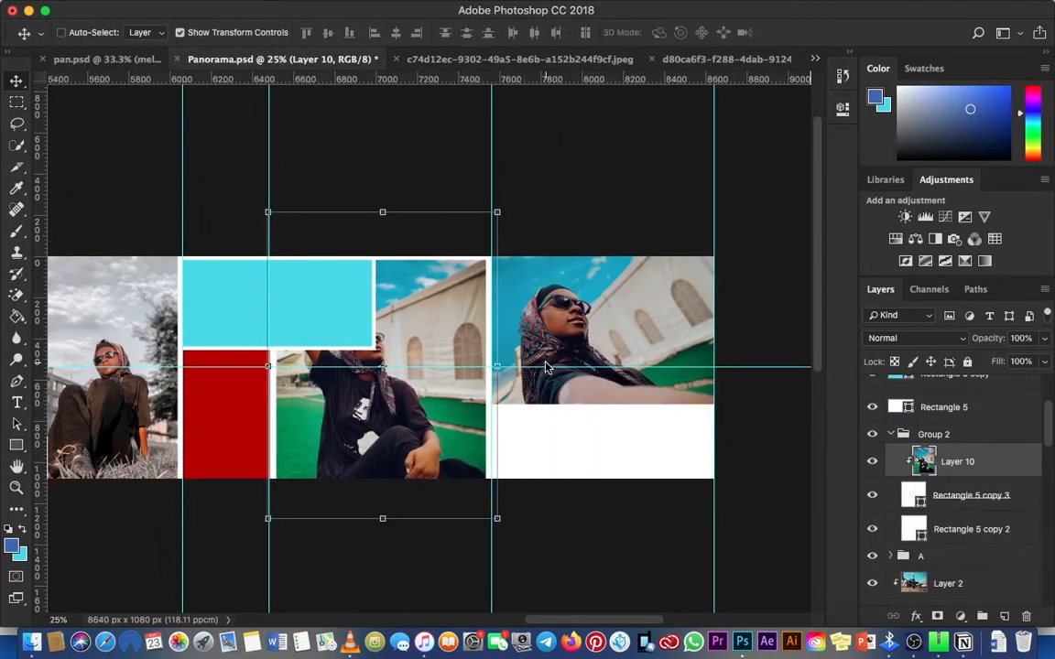
key(shift+Right)
key(shift+Right)
key(shift+Right)
key(shift+Right)
key(shift+Right)
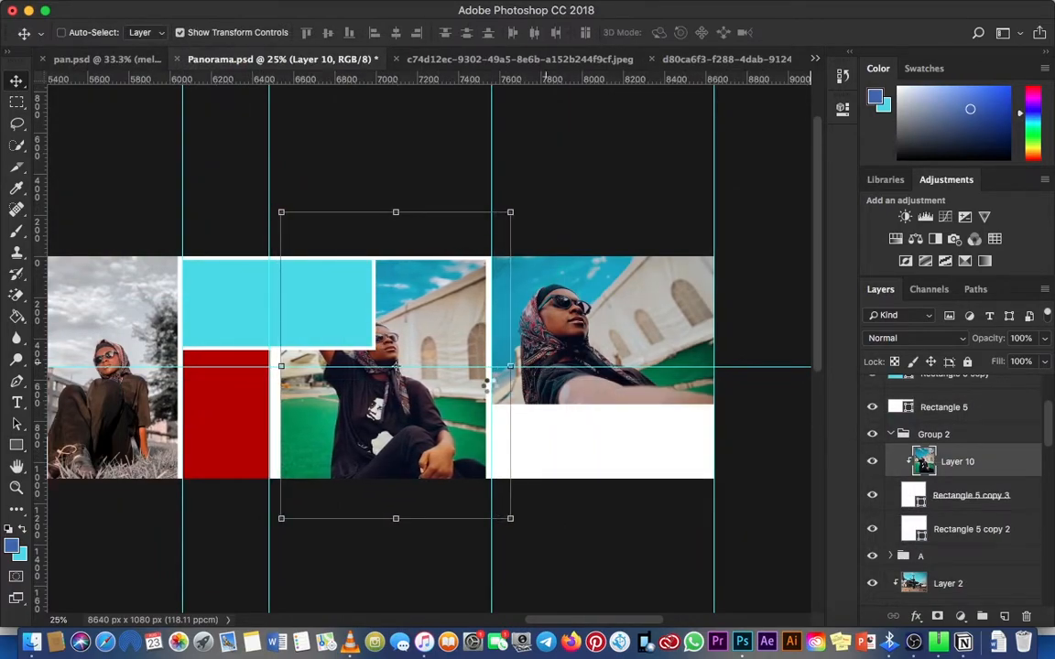
Step: Nudge the clipped Layer 10 photo further right within its frame beside the cyan rectangle
key(shift+Right)
key(shift+Right)
key(shift+Right)
key(shift+Right)
key(shift+Right)
right_click(232, 421)
click(236, 421)
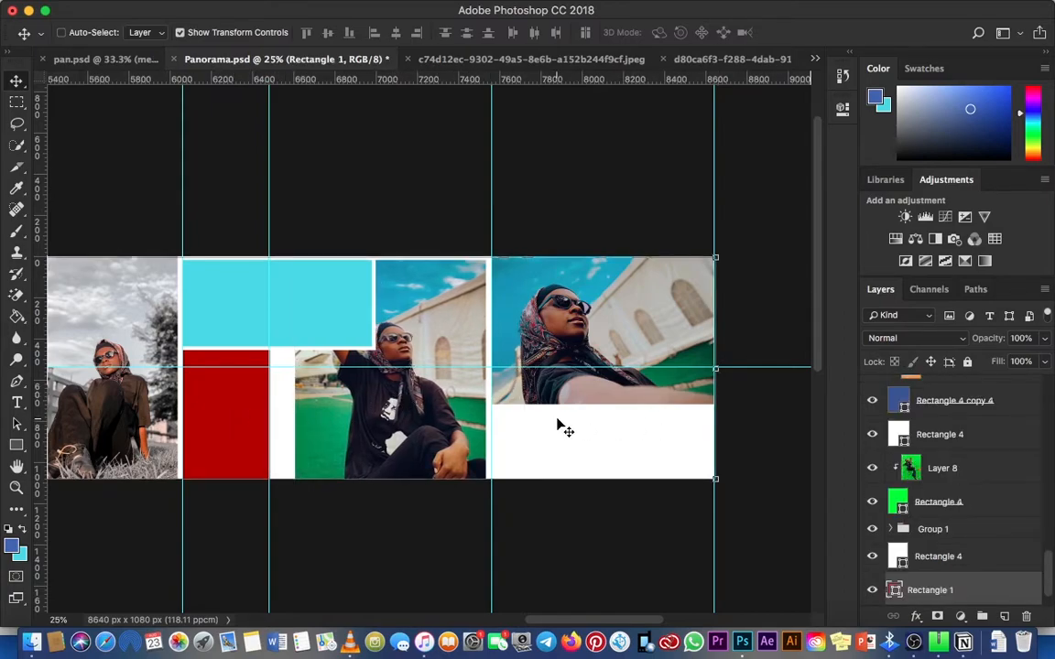
Step: Enlarge the Layer 10 photo slightly about its centre and nudge it right within its frame
right_click(430, 366)
click(469, 384)
key(ctrl+t)
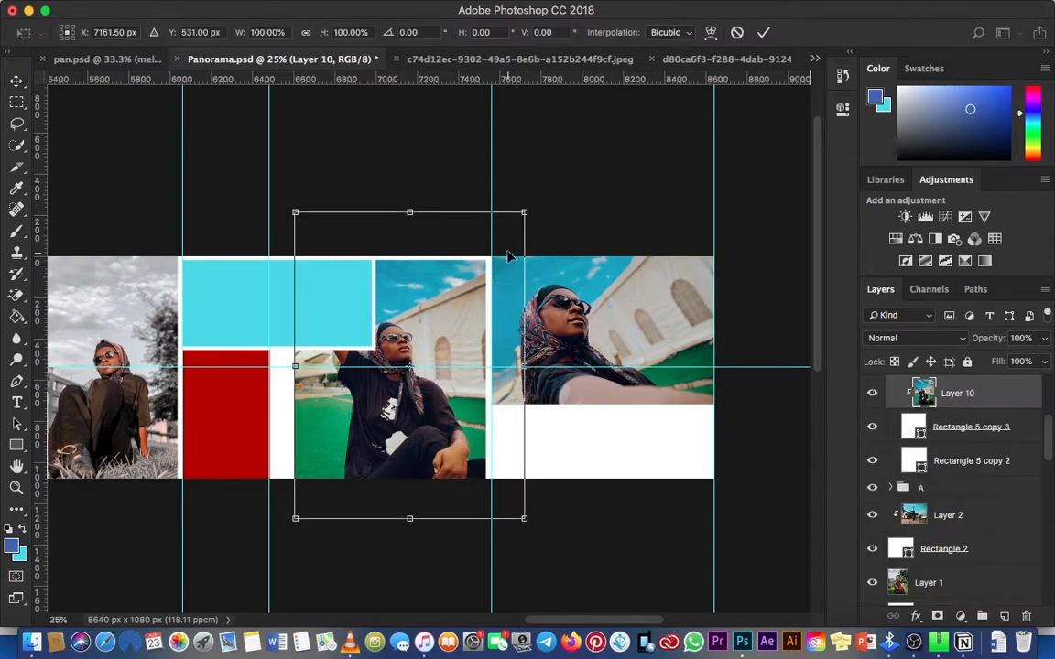
drag(524, 213, 531, 207)
key(Return)
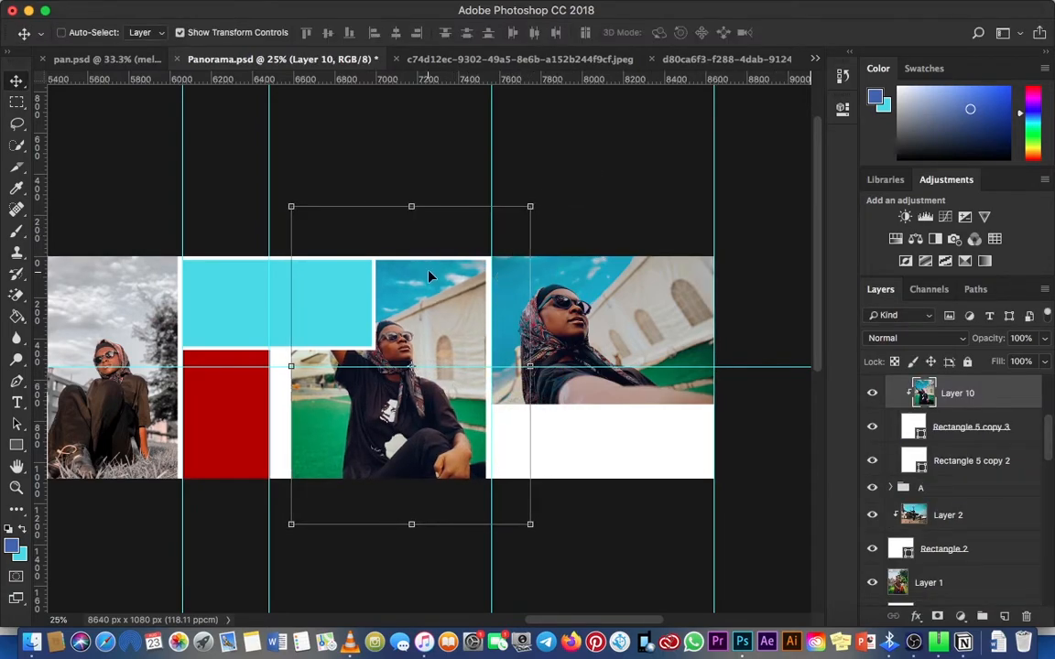
key(shift+Right)
key(shift+Right)
key(shift+Right)
key(shift+Right)
right_click(278, 304)
click(286, 312)
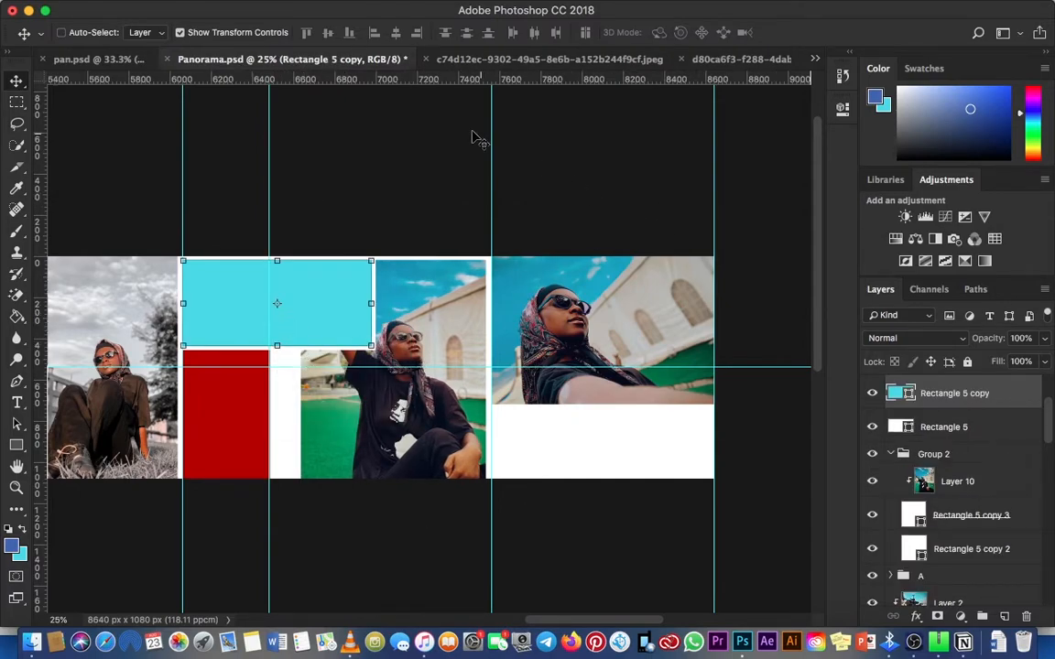
Step: Close the c74d12ec JPEG document without saving, and select the cyan rectangle in the panorama
click(539, 62)
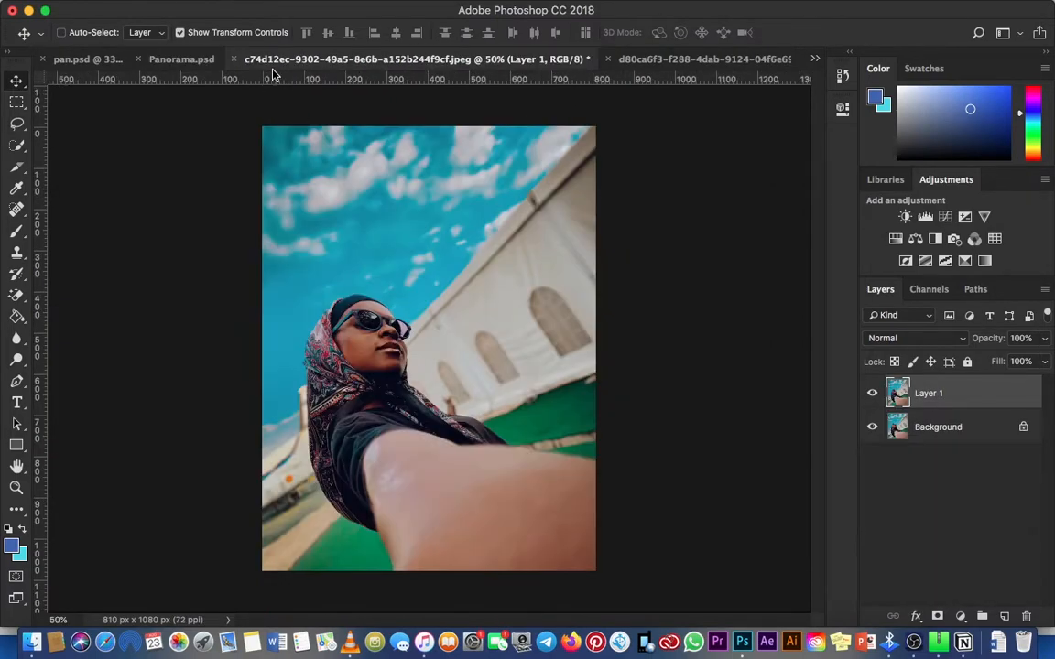
click(234, 60)
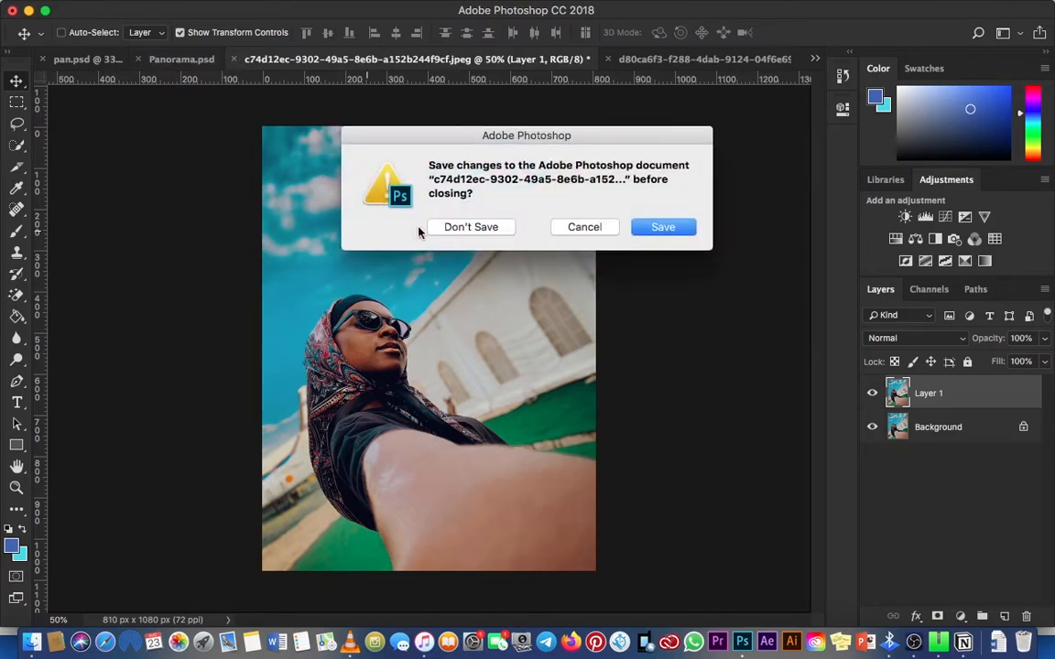
click(472, 226)
key(z)
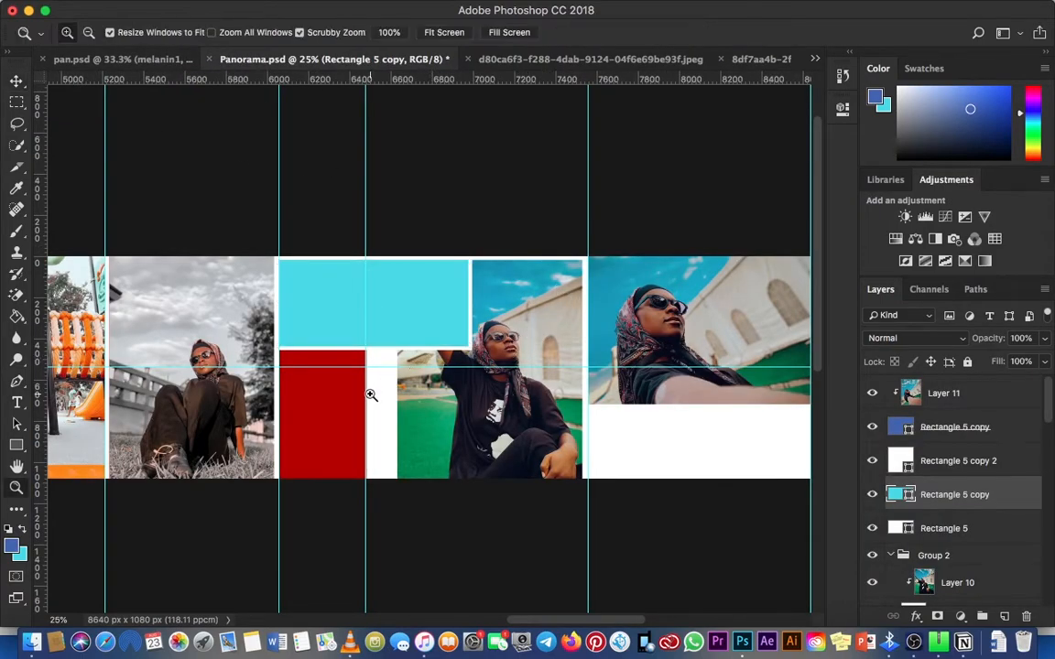
click(367, 394)
key(v)
right_click(405, 295)
click(431, 301)
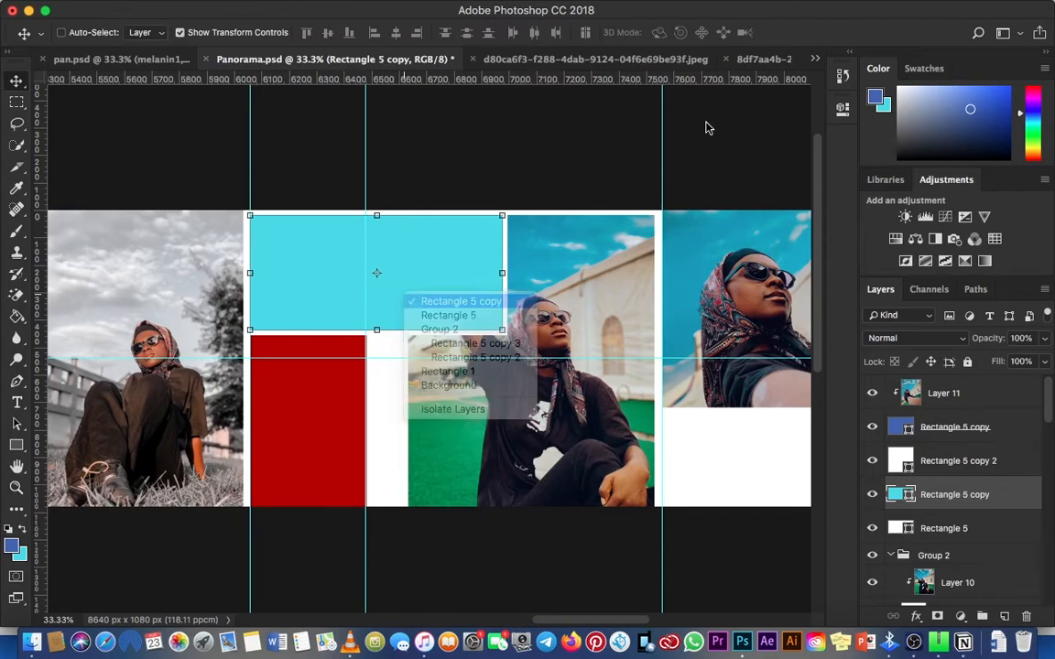
Step: In pan.psd, hide the melanin1 layer, show the denim-hat portrait artwork and copy that layer
click(817, 59)
click(357, 88)
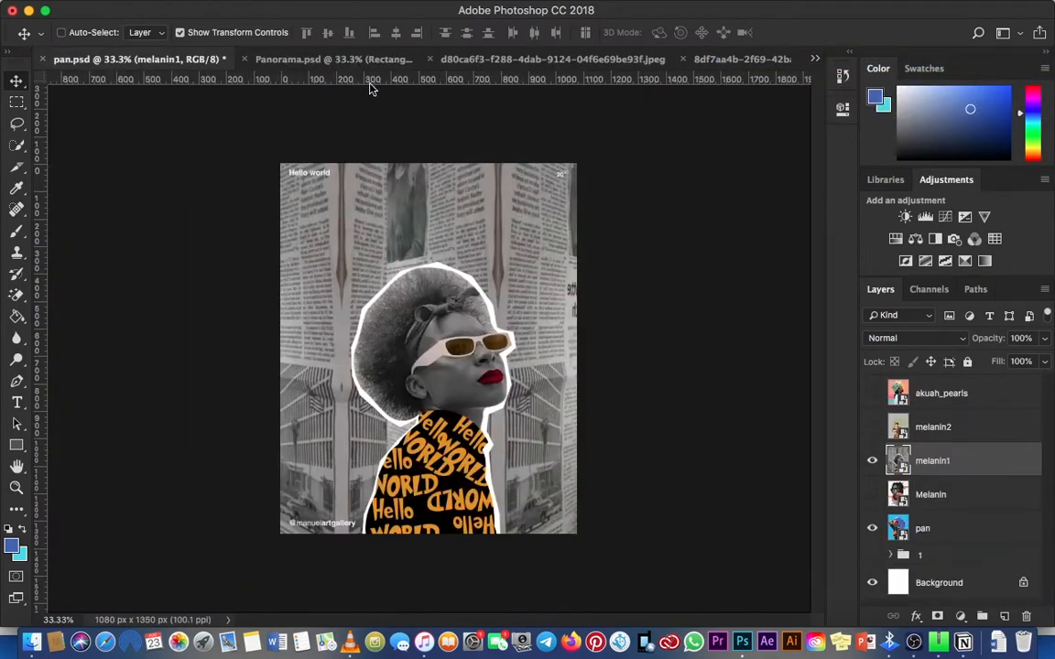
click(873, 461)
click(872, 394)
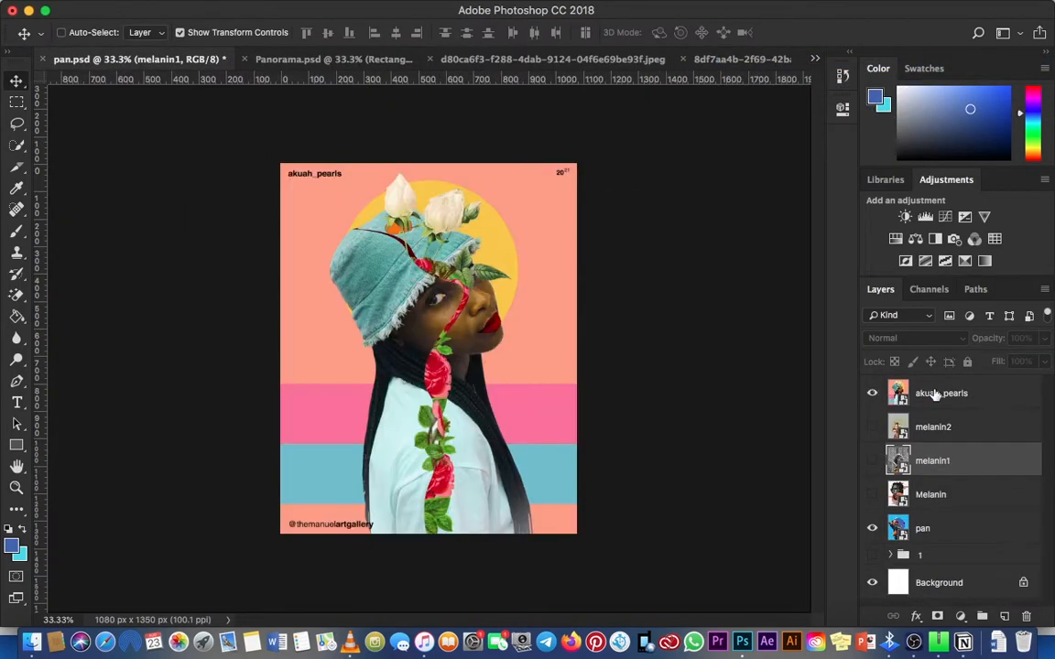
click(916, 394)
click(187, 11)
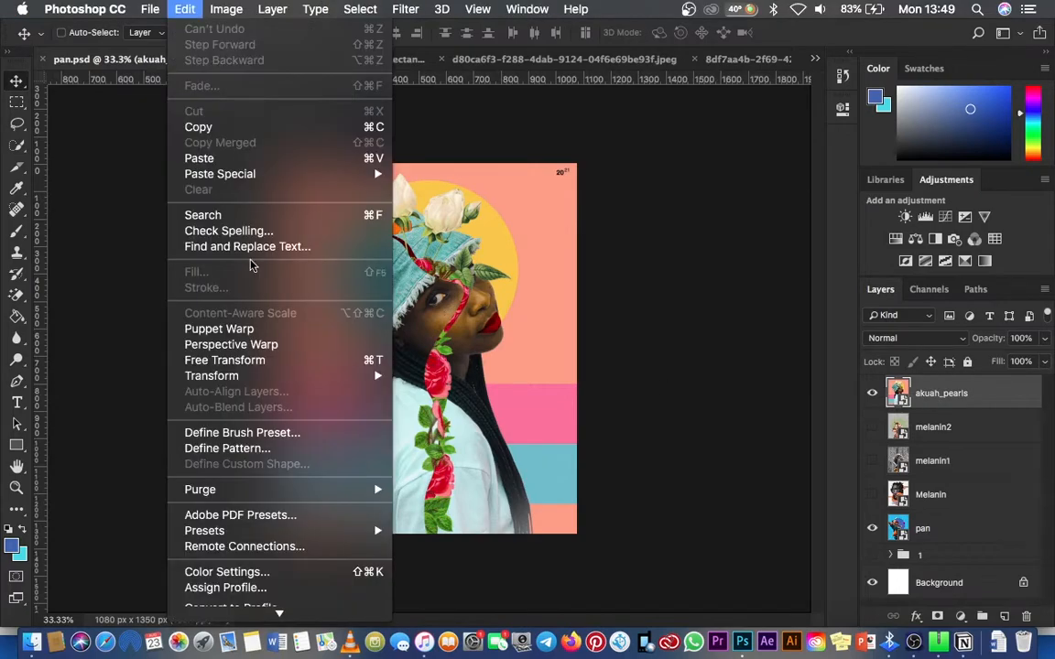
click(198, 128)
Step: Paste the denim-hat artwork into Panorama.psd above the cyan rectangle's layer, scaled down and placed across the column guide over the cyan and red areas
click(311, 60)
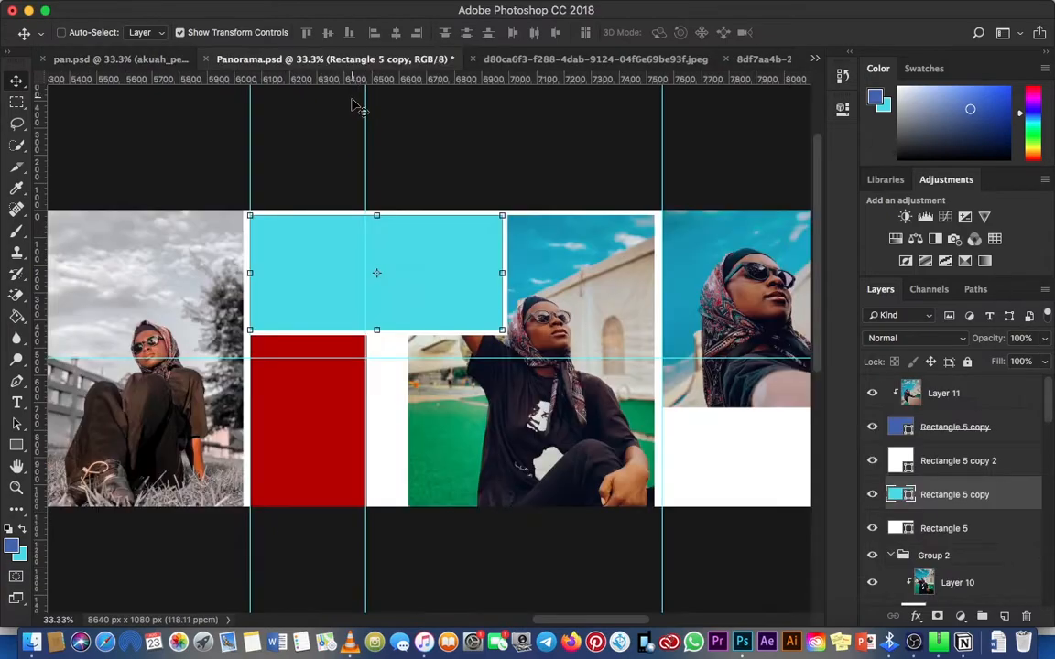
drag(389, 265, 359, 259)
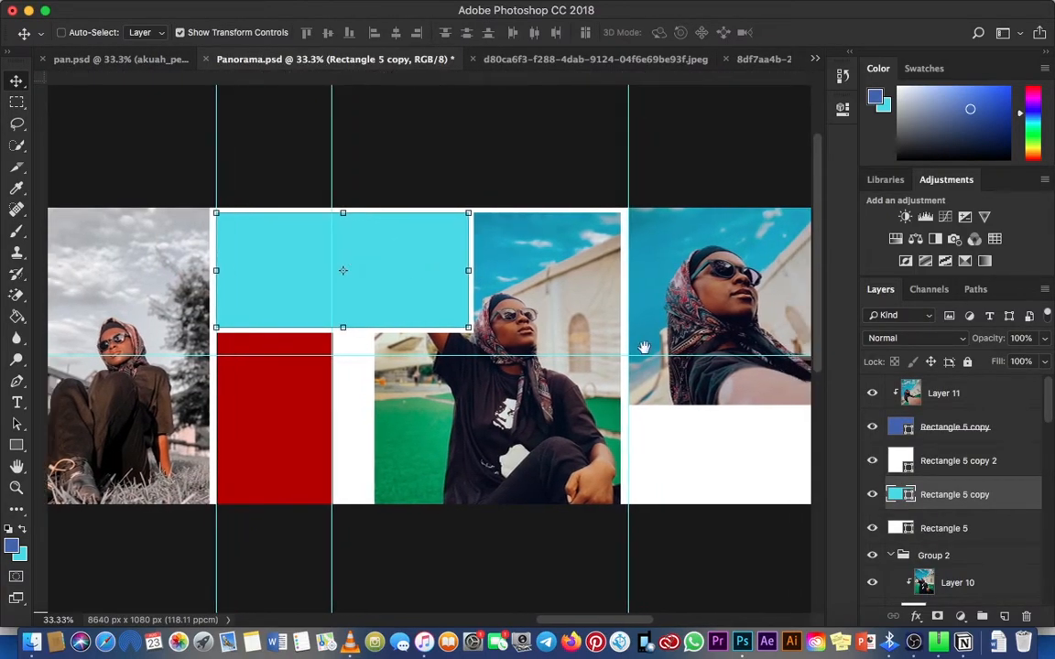
key(super+r)
click(957, 464)
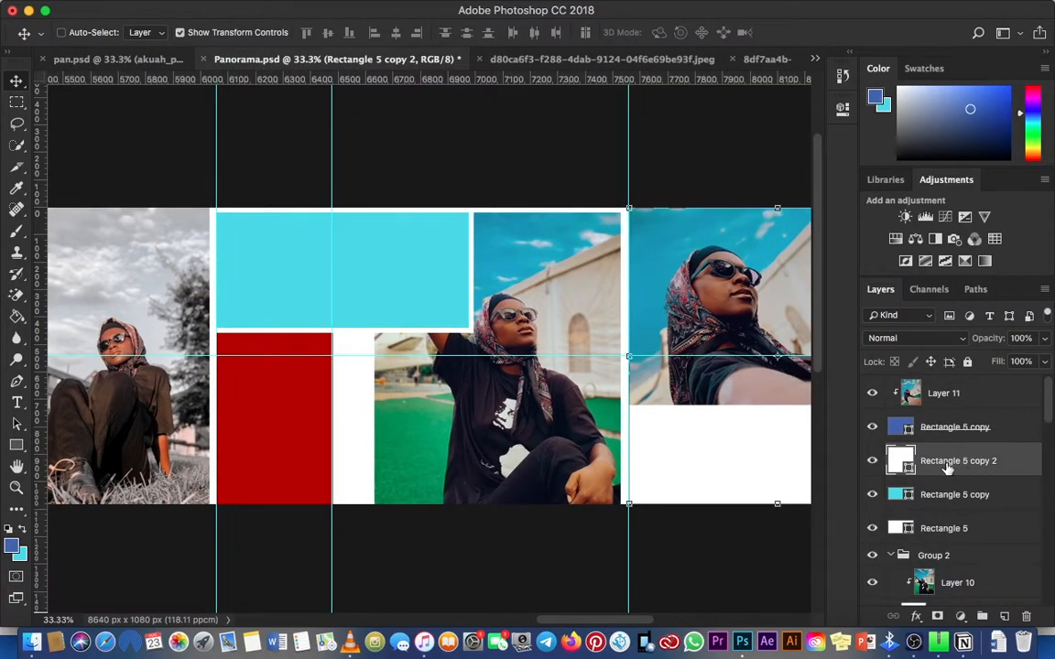
click(938, 496)
key(super+v)
drag(531, 249, 416, 266)
key(super+t)
key(Return)
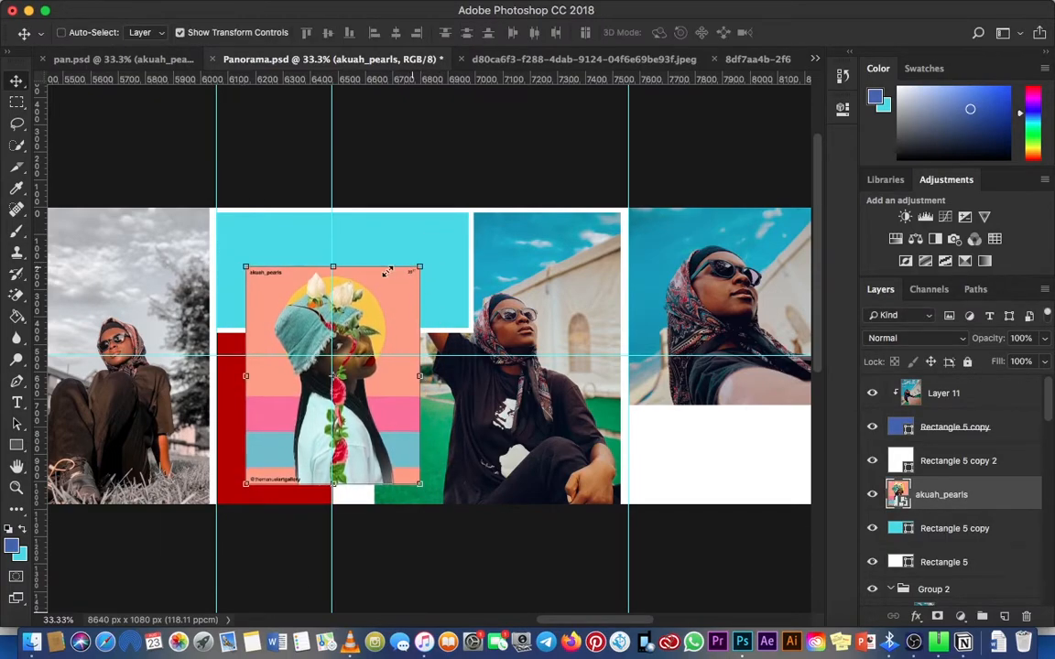
Step: Examine how the pasted artwork sits among the neighbouring panels at different magnifications
scroll(334, 396, left, 5)
right_click(334, 395)
click(343, 400)
key(super+minus)
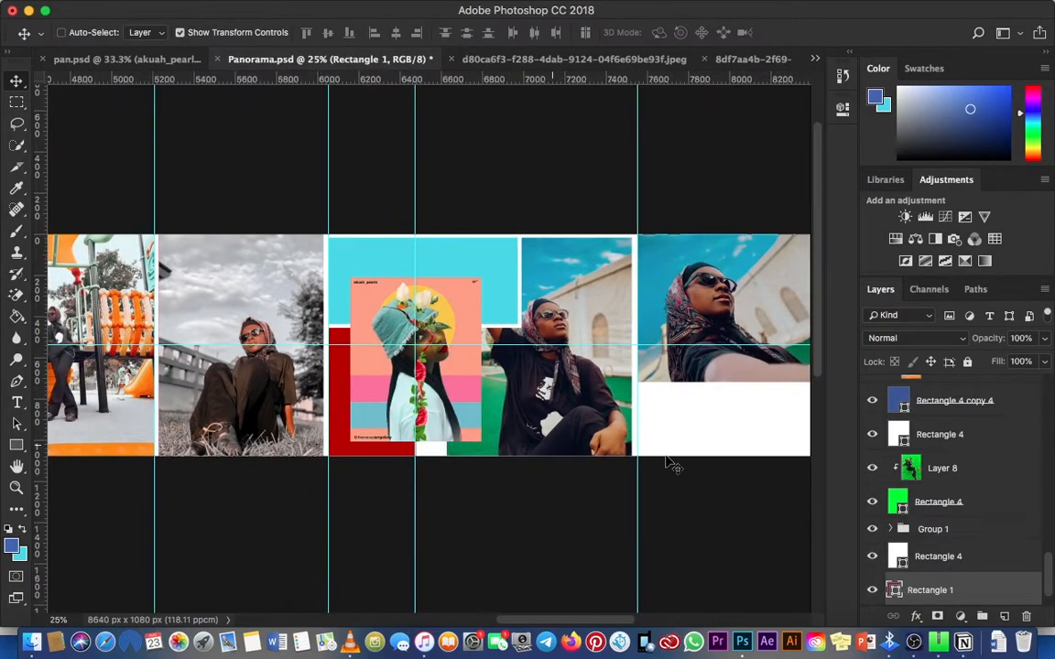
key(super+minus)
key(super+plus)
key(super+plus)
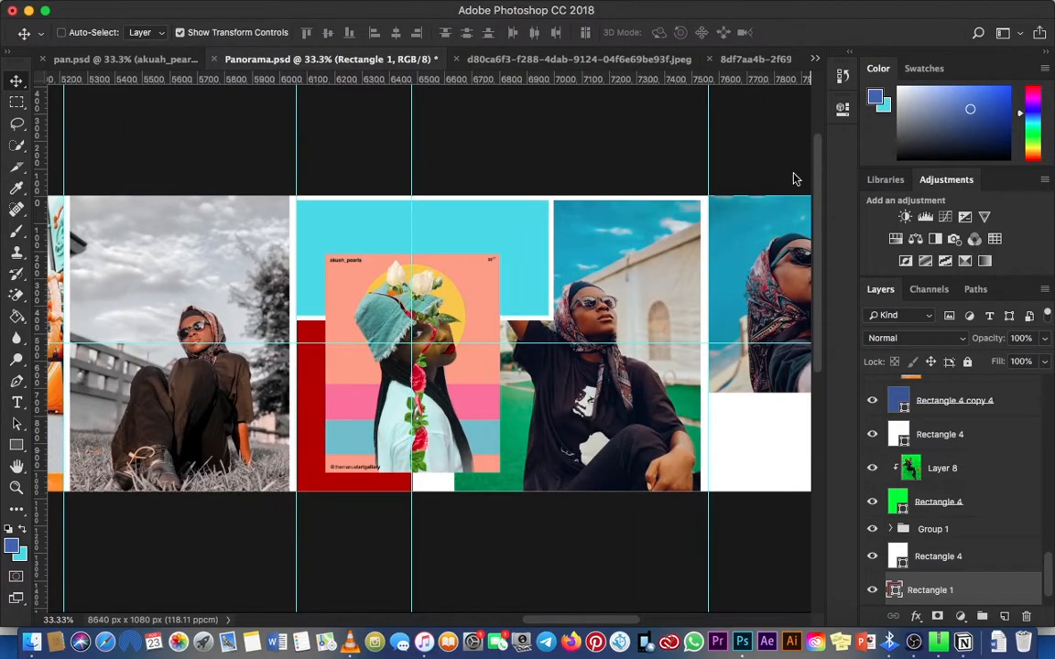
key(super+minus)
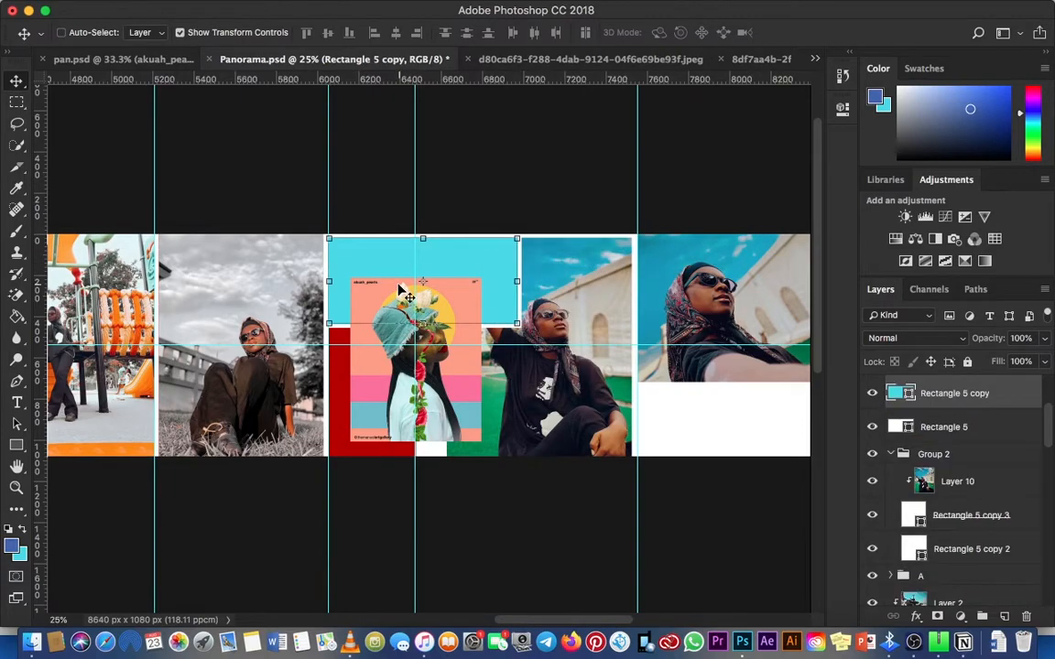
key(super+minus)
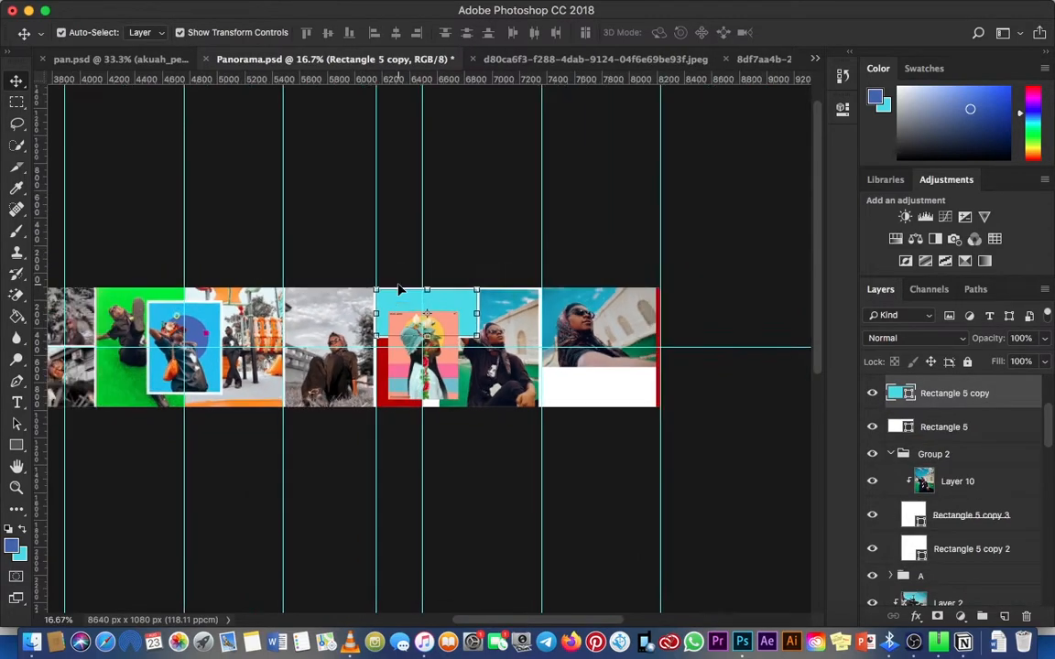
Step: Recolour the cyan rectangle behind the artwork with the blue 009bba sampled from the sky in the last column's photo
key(super+plus)
key(super+plus)
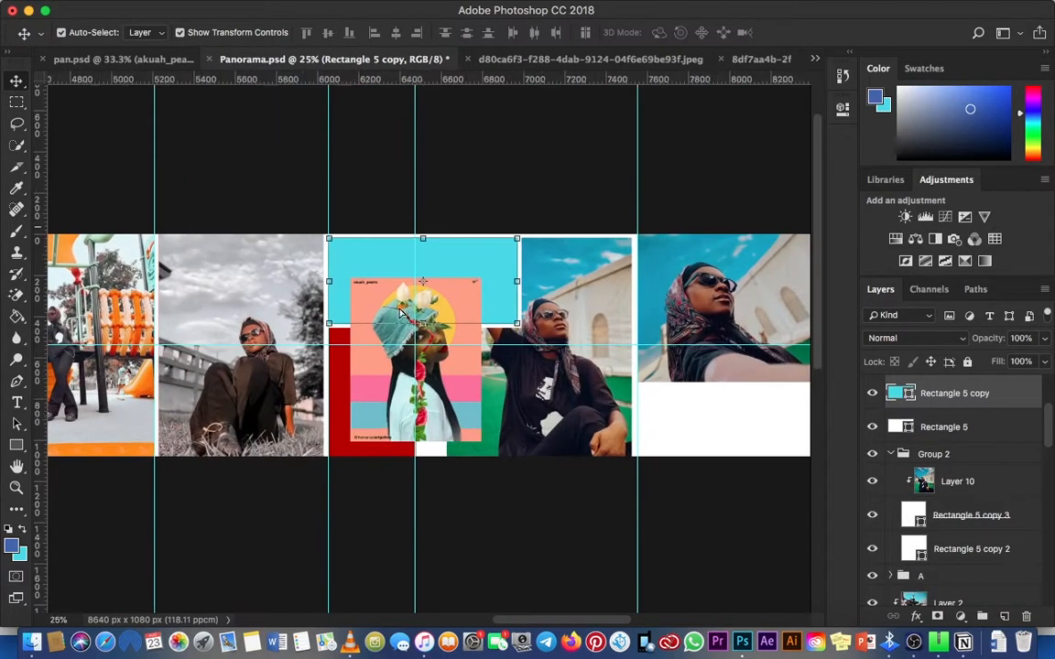
key(u)
click(154, 35)
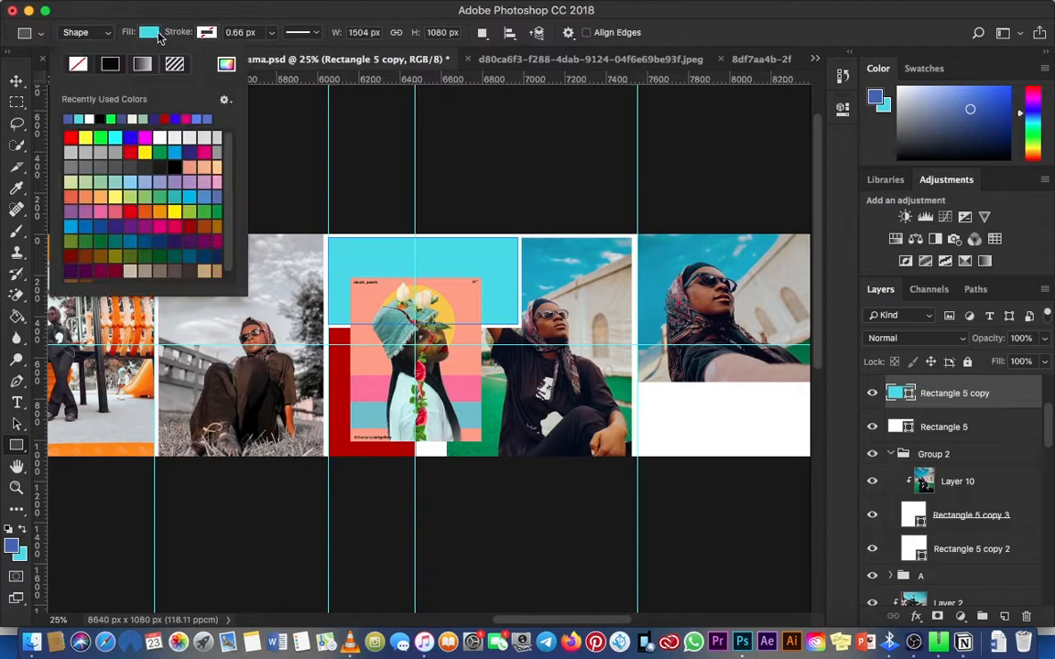
click(226, 63)
drag(586, 128, 783, 134)
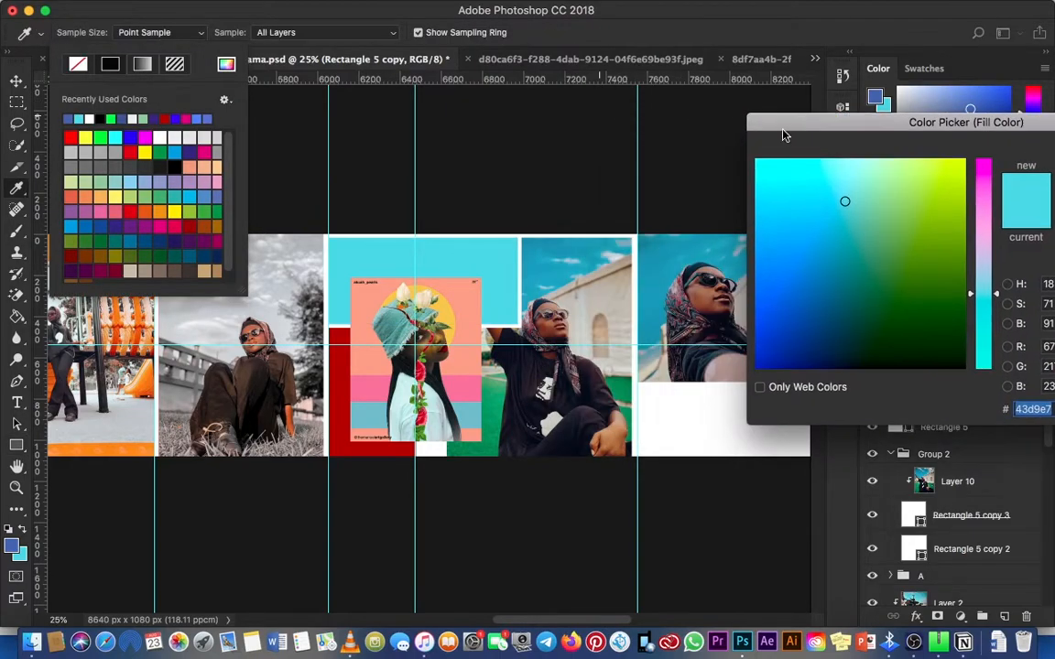
click(645, 293)
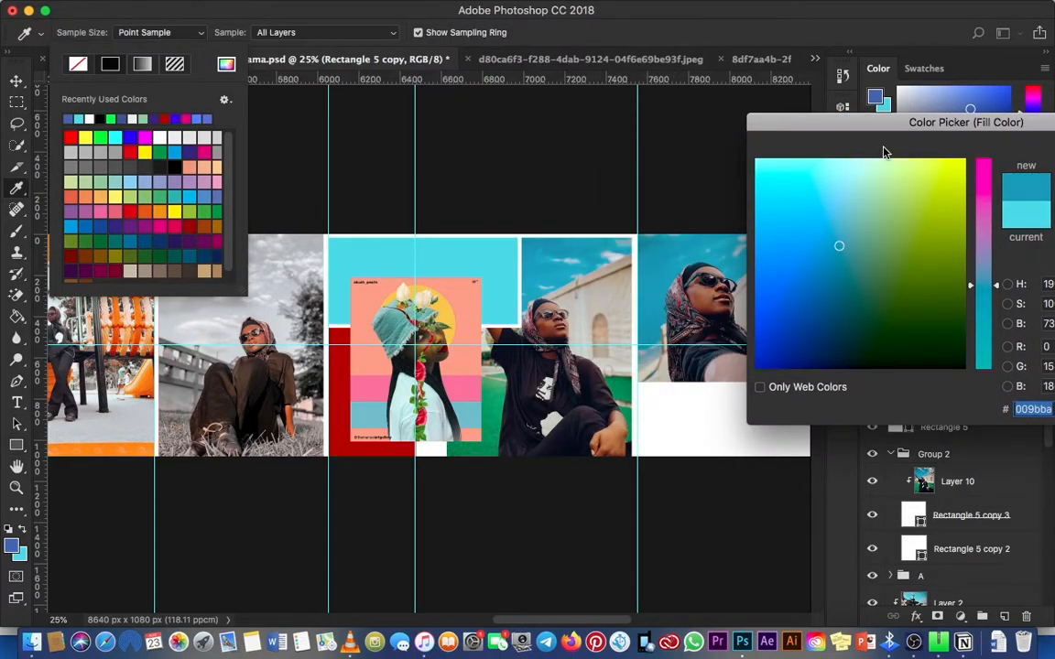
drag(883, 129, 614, 157)
click(861, 179)
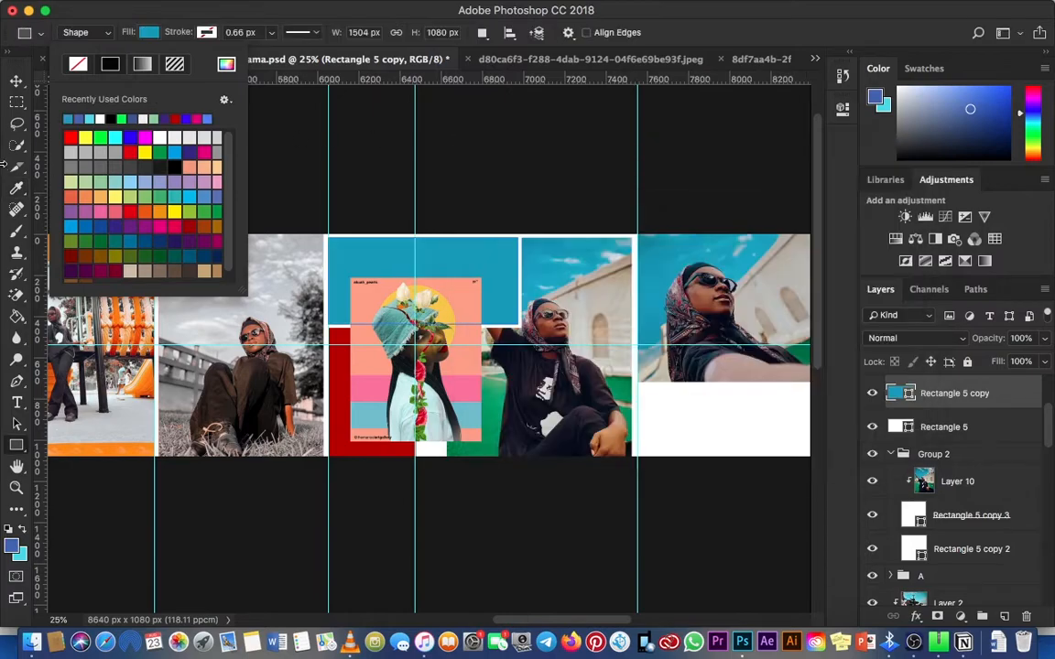
click(17, 80)
key(z)
click(447, 341)
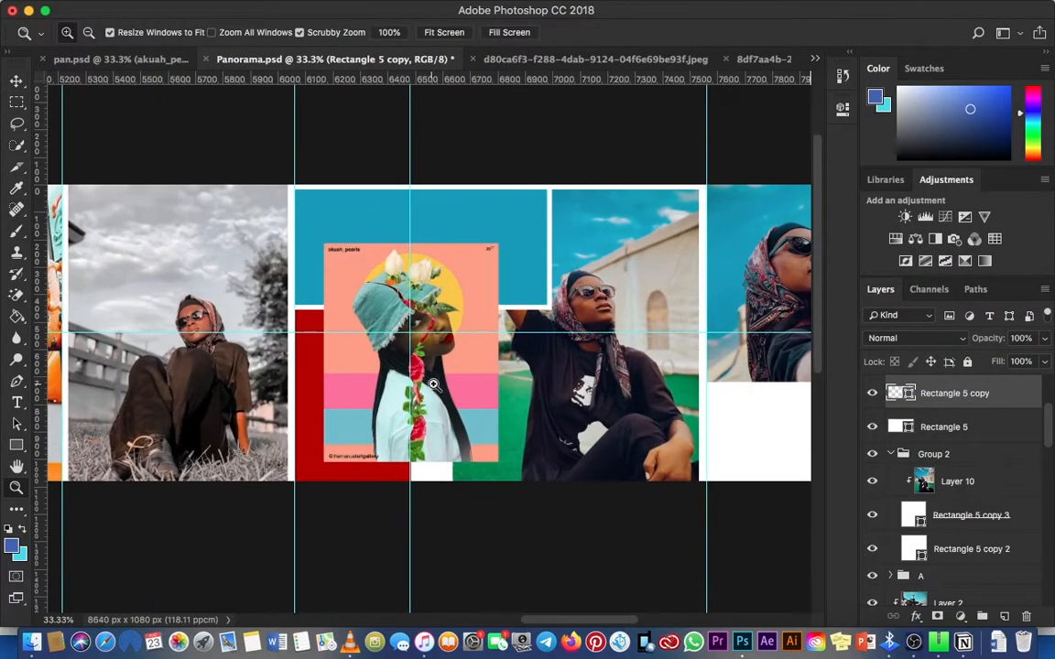
click(443, 397)
key(v)
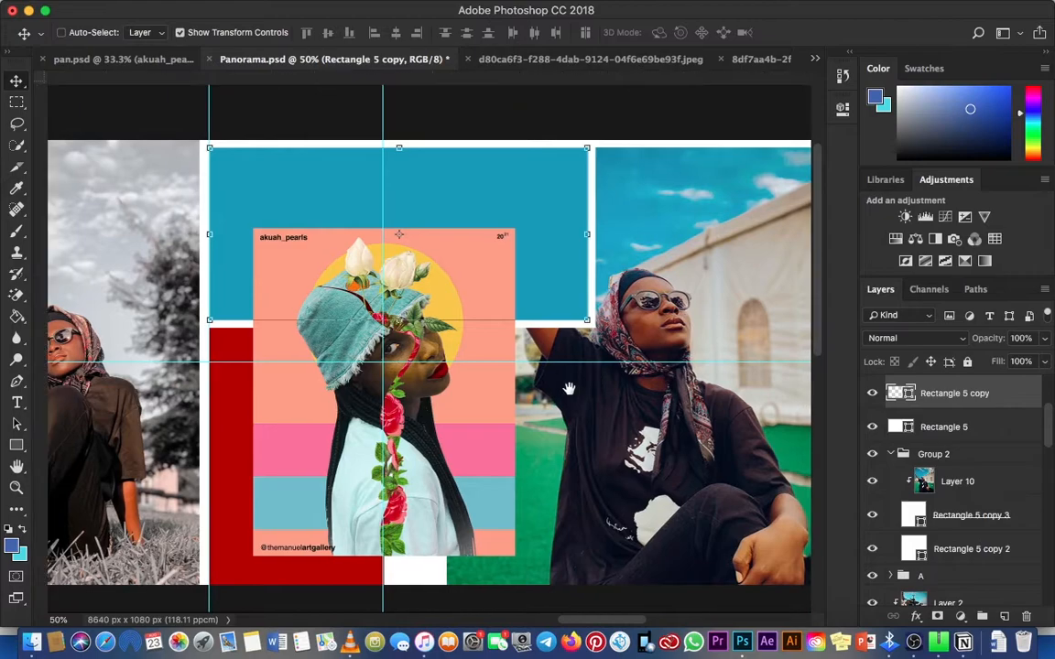
scroll(549, 385, right, 2)
scroll(549, 385, up, 1)
scroll(457, 402, left, 2)
scroll(458, 403, down, 4)
right_click(231, 482)
click(16, 445)
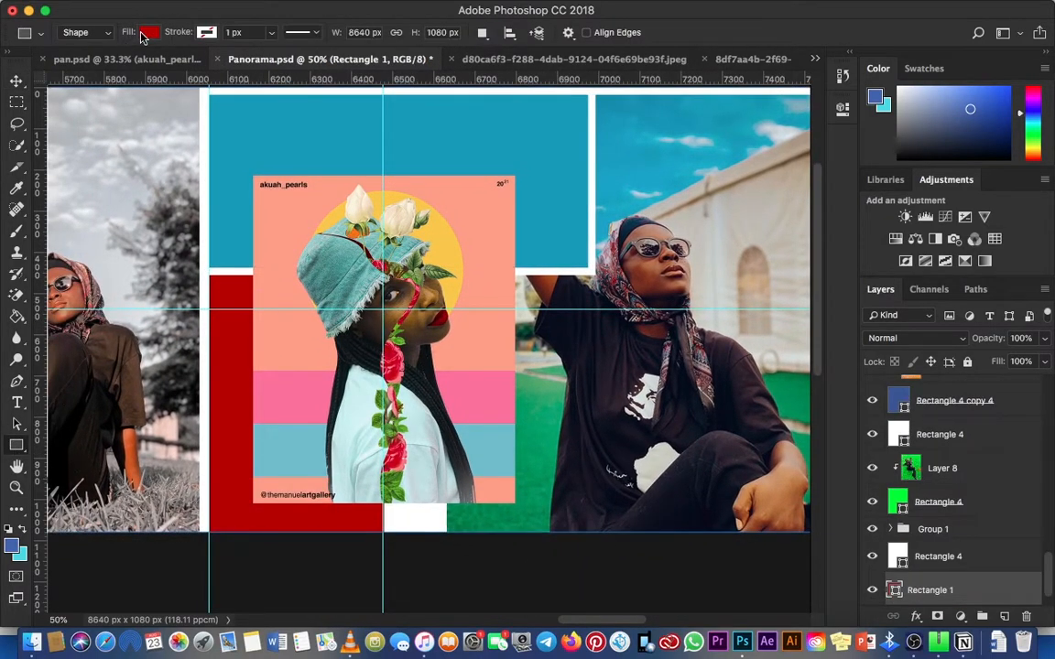
click(147, 32)
click(16, 80)
Step: Duplicate the blue rectangle, keep the copy below the artwork layer, and move it down over the red area
right_click(560, 144)
click(564, 150)
right_click(277, 318)
click(291, 327)
key(ctrl+v)
drag(543, 370, 486, 426)
drag(957, 394, 975, 461)
click(954, 426)
drag(512, 351, 538, 371)
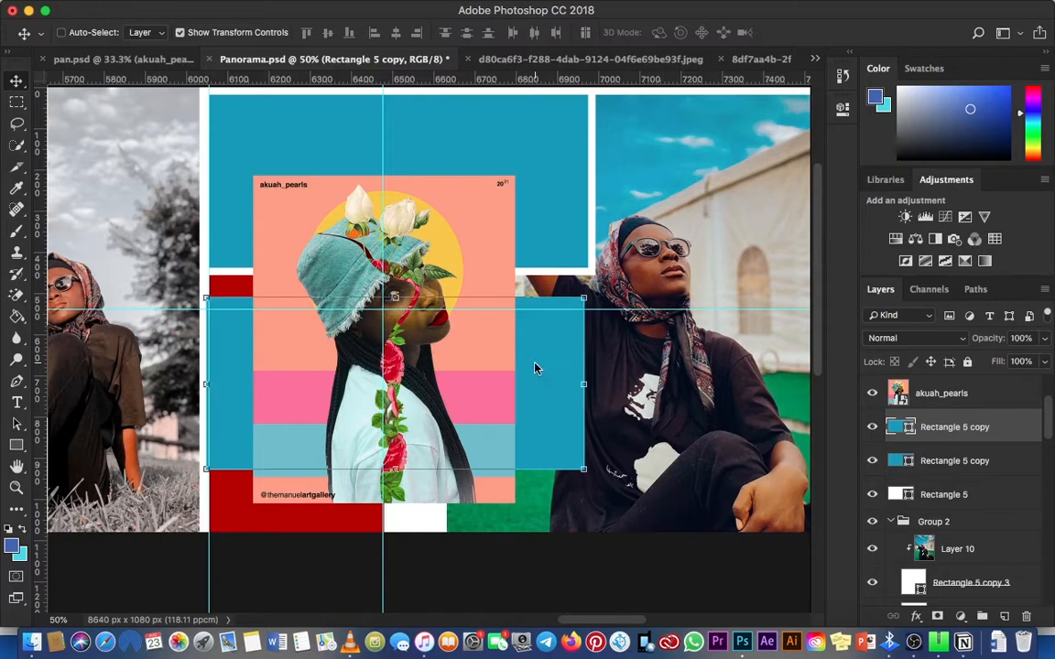
Step: Resize the blue copy to fill the red and white gap behind the artwork, from the white divider to the canvas bottom, leaving a white strip beside the photo
drag(586, 384, 438, 385)
drag(322, 294, 327, 275)
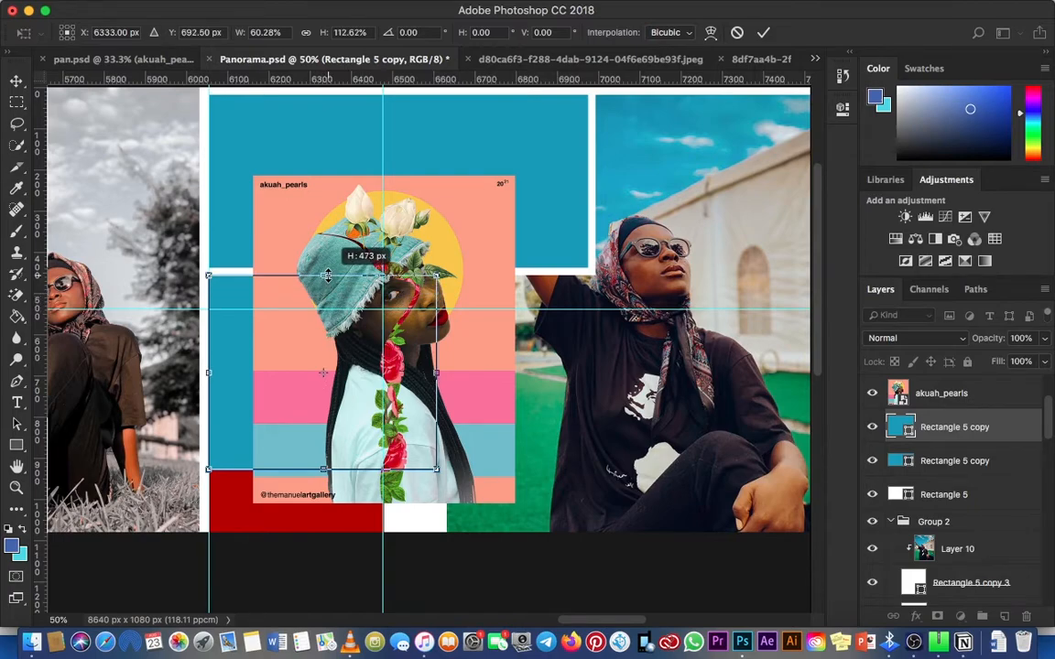
key(Return)
drag(323, 467, 325, 525)
key(Return)
Step: Examine the blue panels, white dividers and artwork overlap in the seventh column area, both overall and close up
key(z)
key(super+minus)
key(super+minus)
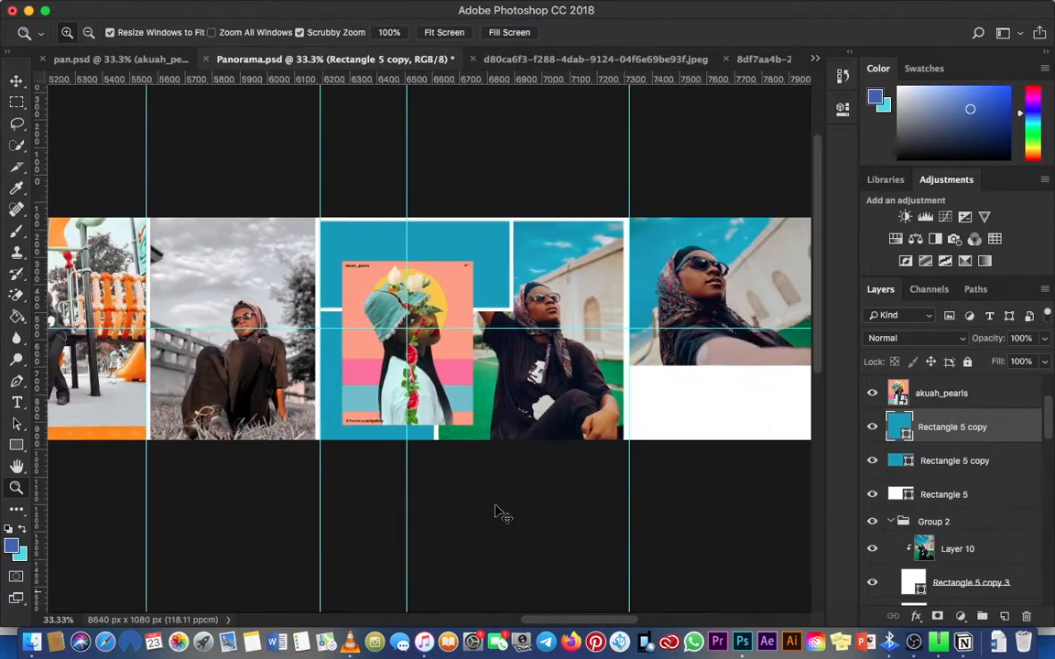
key(super+plus)
mouse_move(527, 321)
mouse_down()
mouse_move(443, 346)
mouse_move(364, 352)
mouse_move(527, 310)
mouse_up()
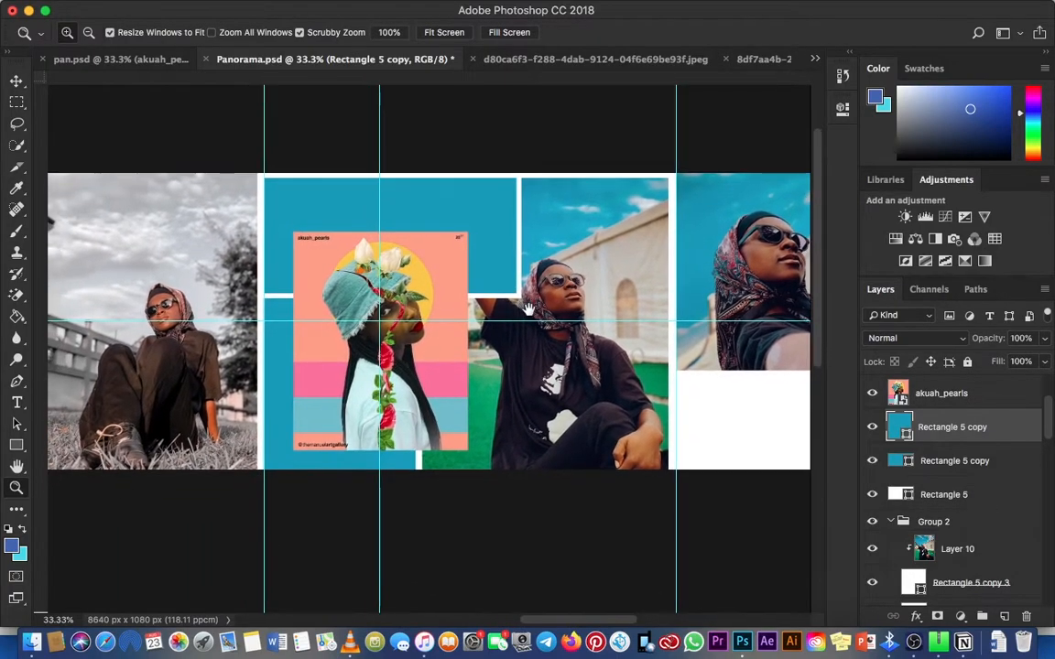
key(super+r)
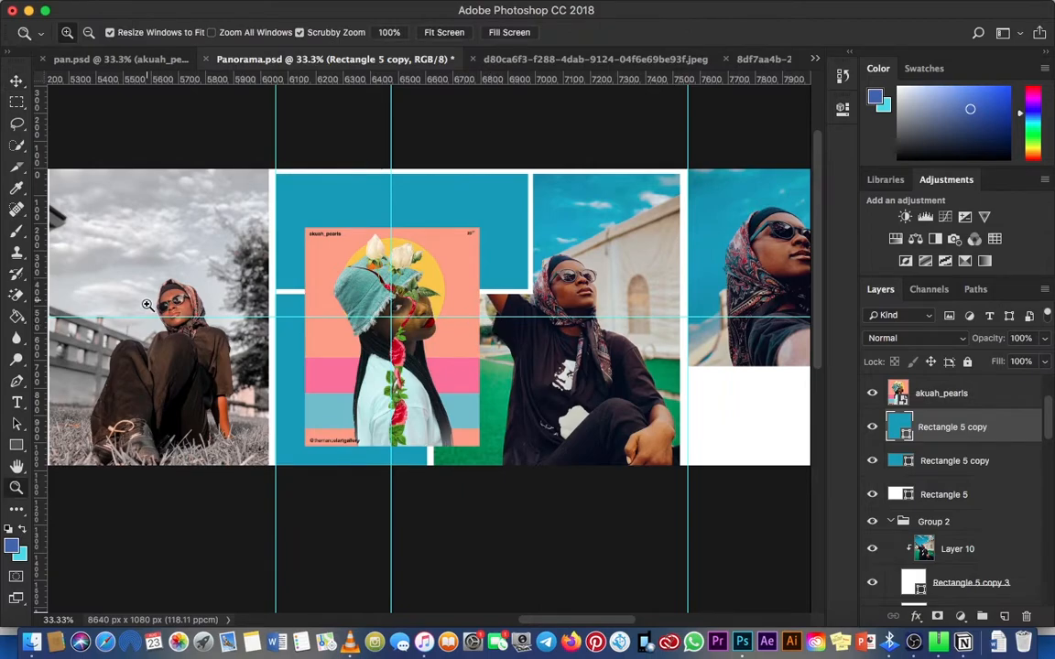
click(15, 83)
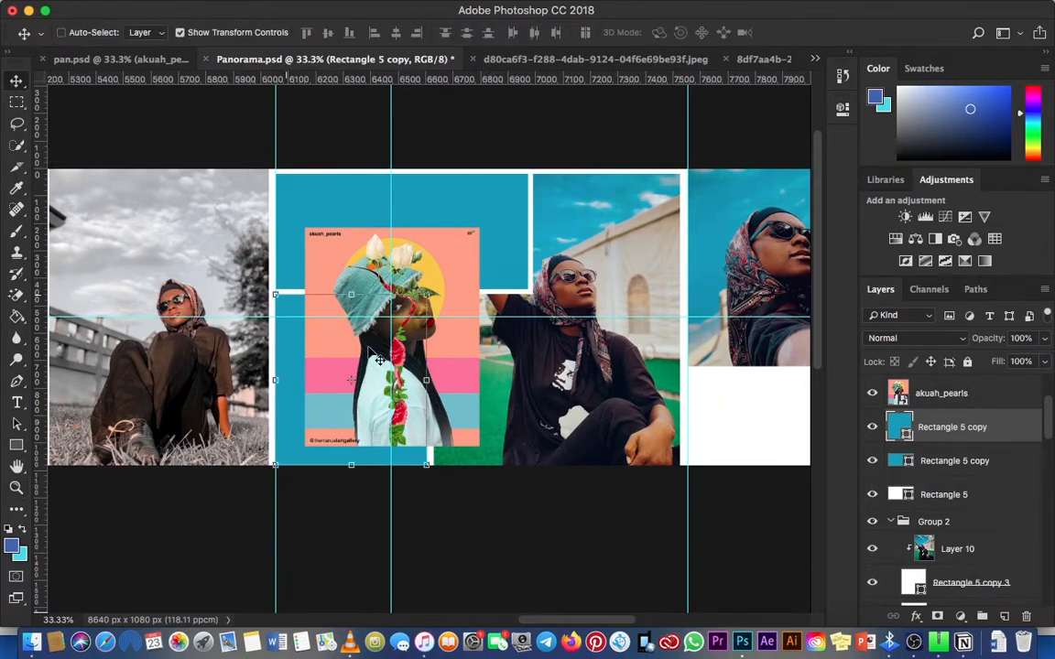
key(z)
click(289, 399)
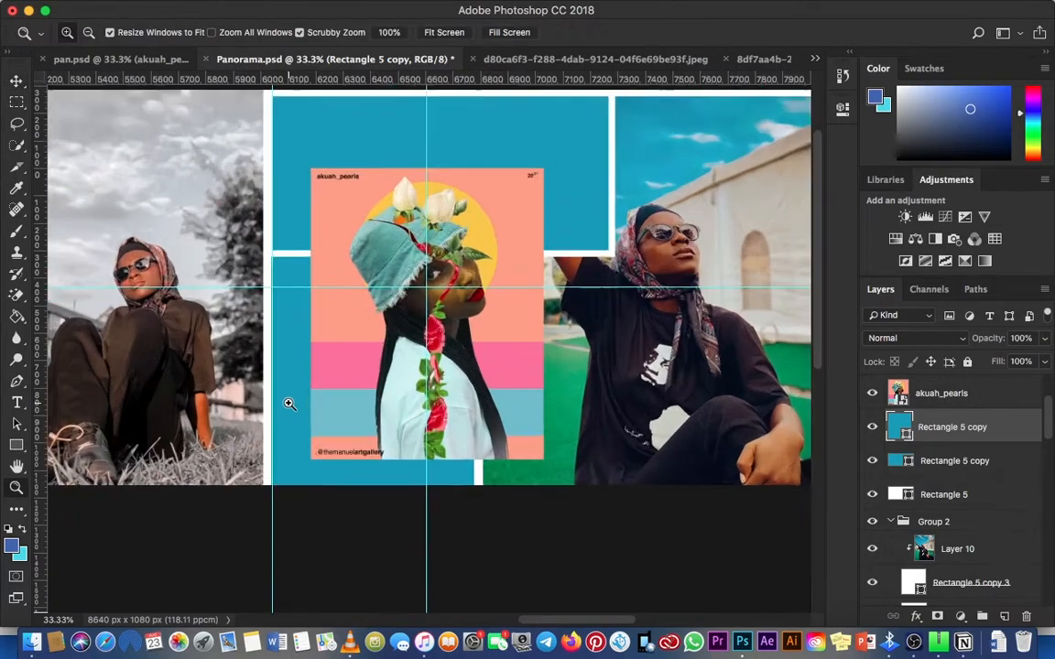
click(296, 400)
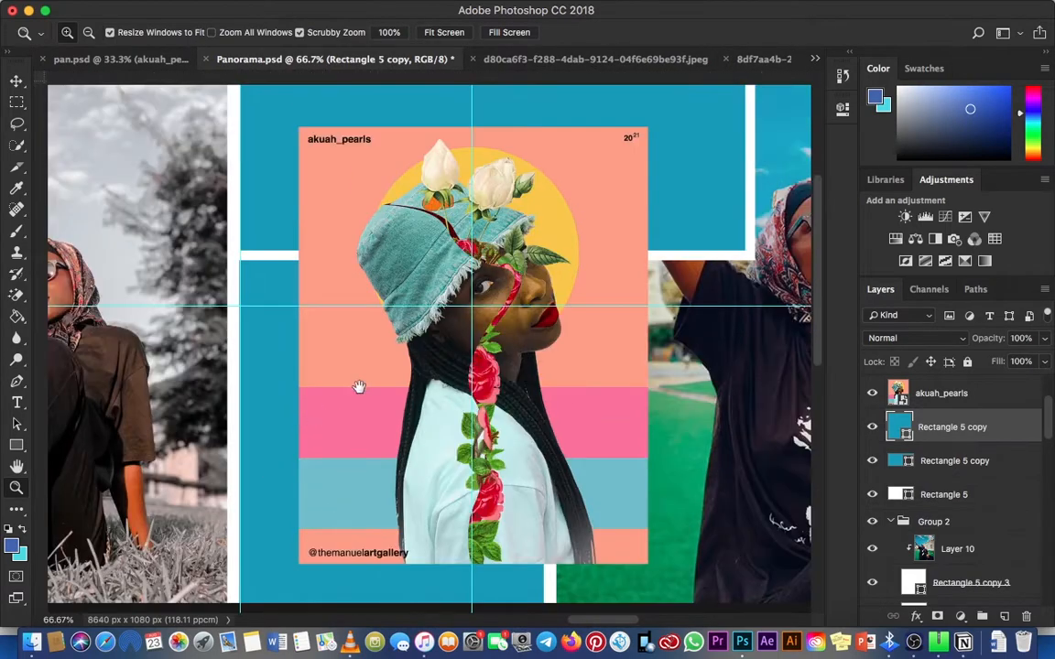
Step: Examine the panorama overall and the empty white area below the last column's photo
key(v)
key(super+minus)
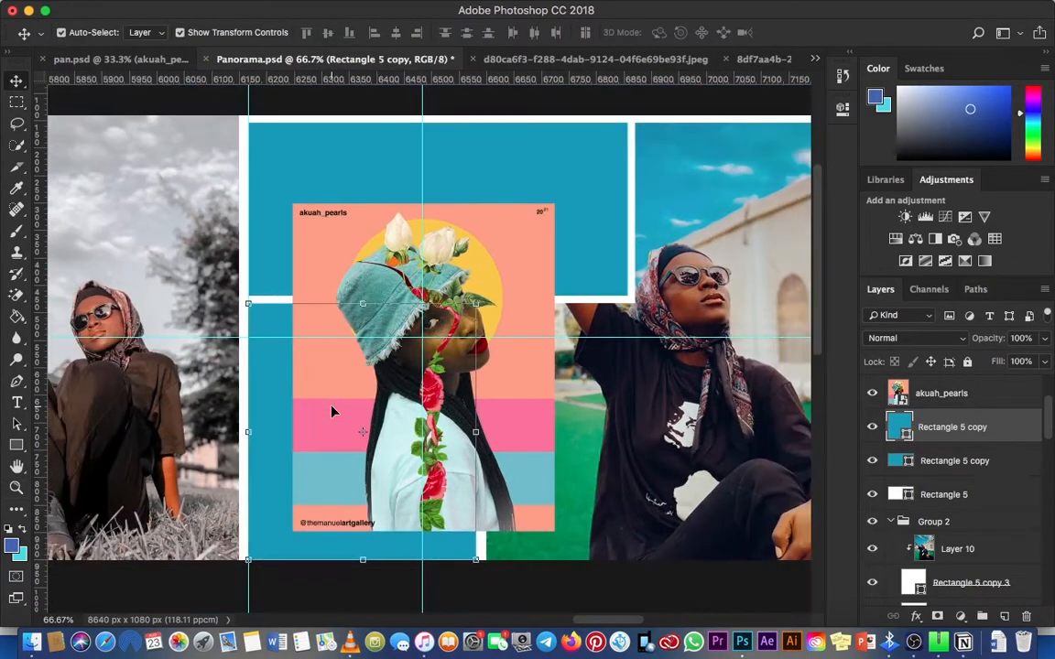
key(super+minus)
key(super+minus)
key(super+minus)
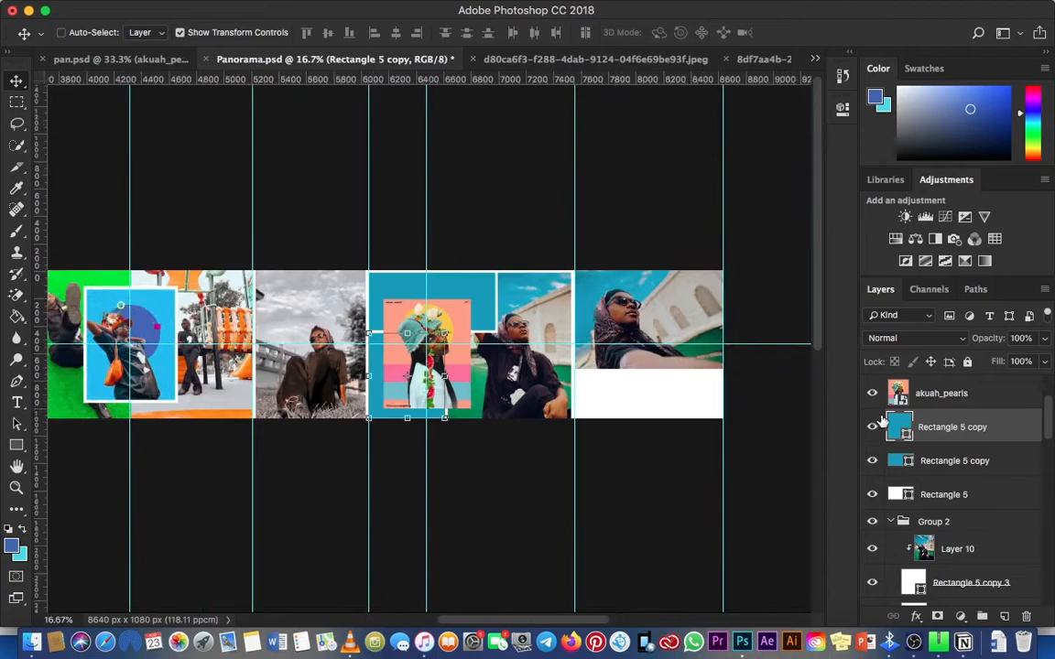
key(z)
click(723, 370)
click(684, 368)
click(573, 365)
drag(527, 363, 360, 325)
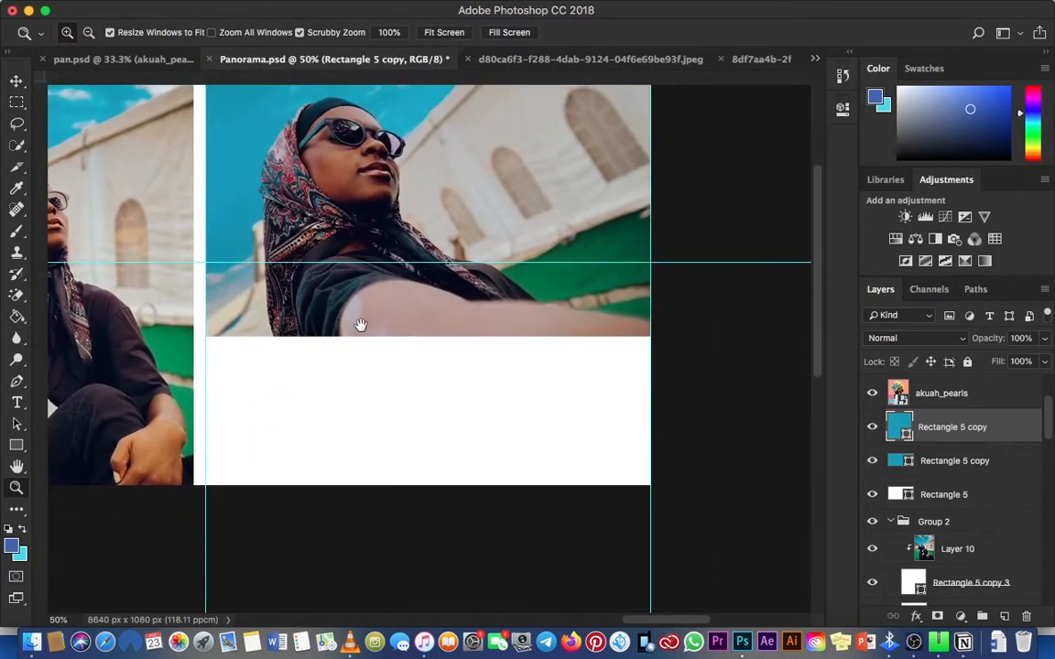
Step: Group all layers above the Background and rename the group "work"
key(v)
scroll(930, 400, up, 3)
click(963, 400)
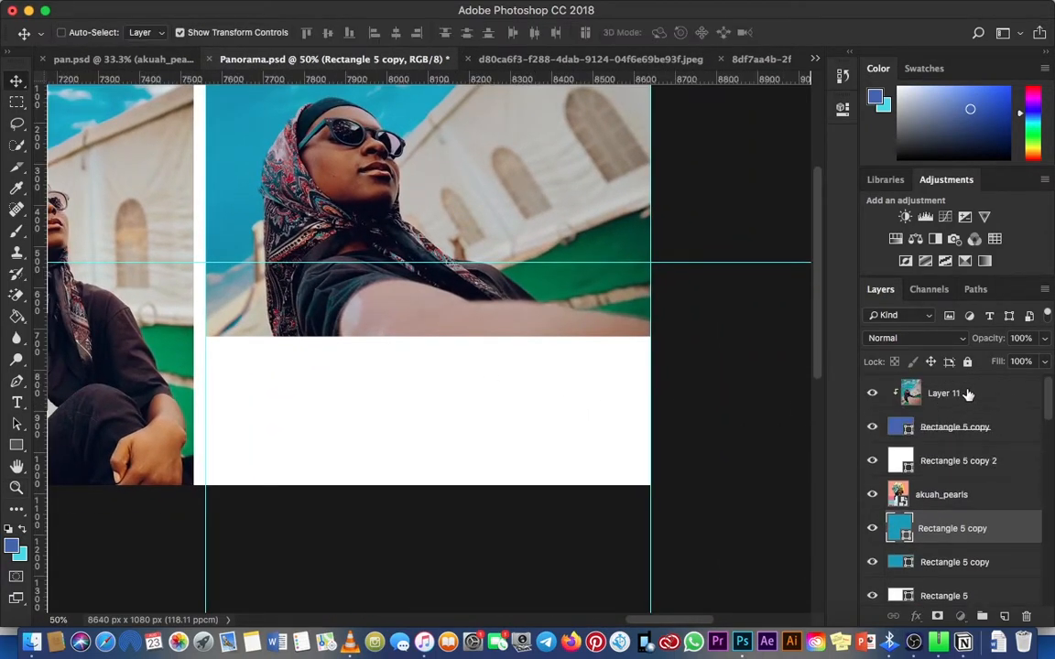
scroll(952, 431, down, 5)
scroll(930, 476, down, 5)
shift+click(956, 561)
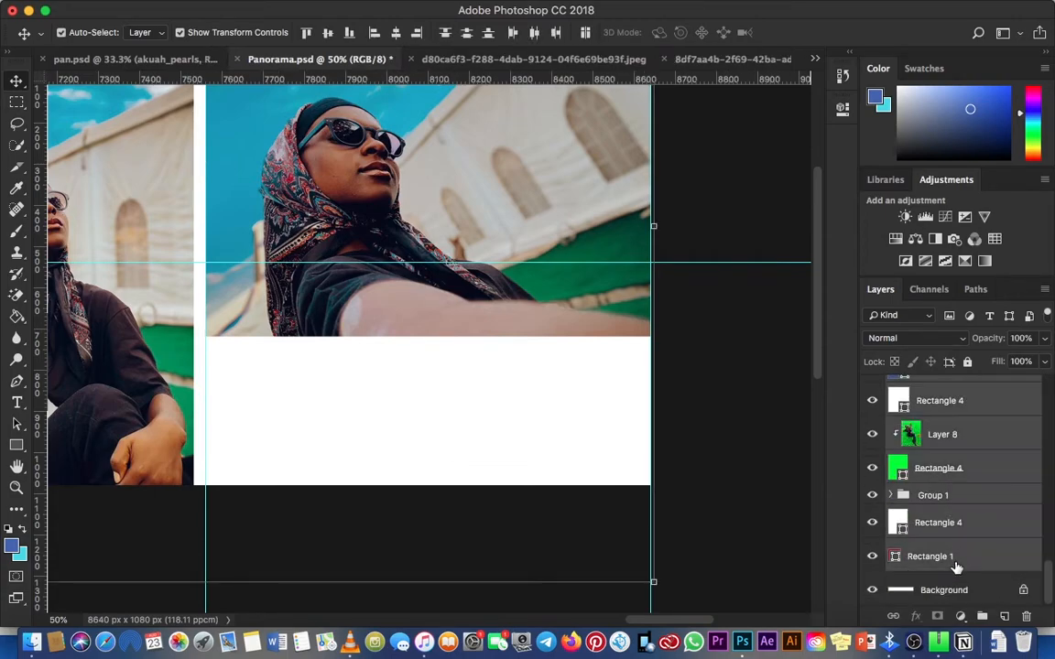
key(ctrl+g)
double_click(934, 388)
text(wo)
key(Return)
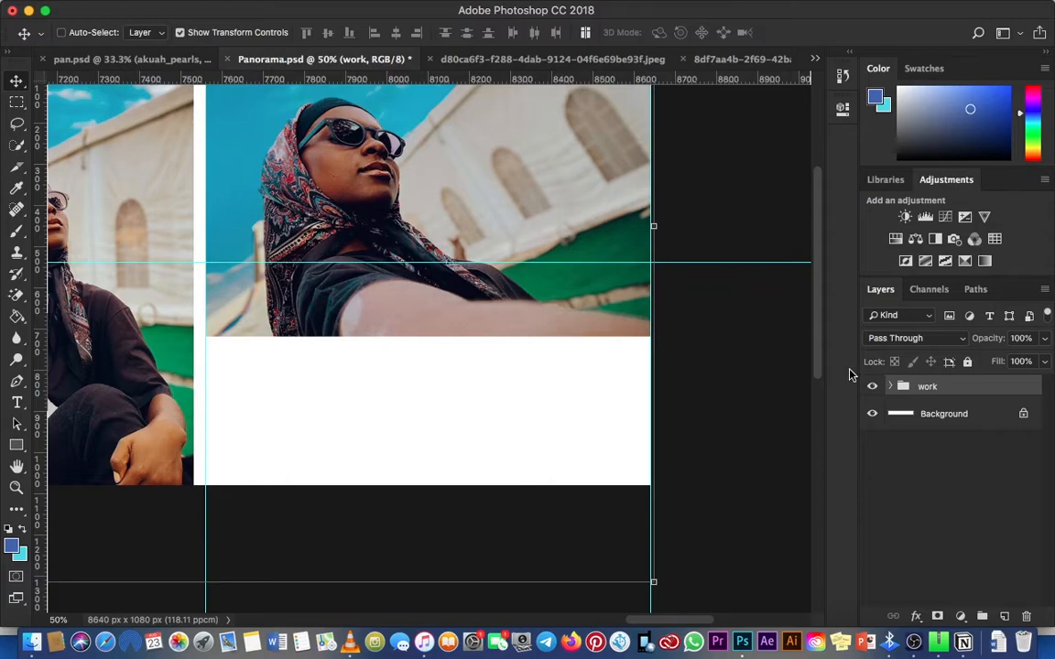
Step: Add a new empty layer above the work group
key(super+minus)
key(super+minus)
key(super+minus)
key(z)
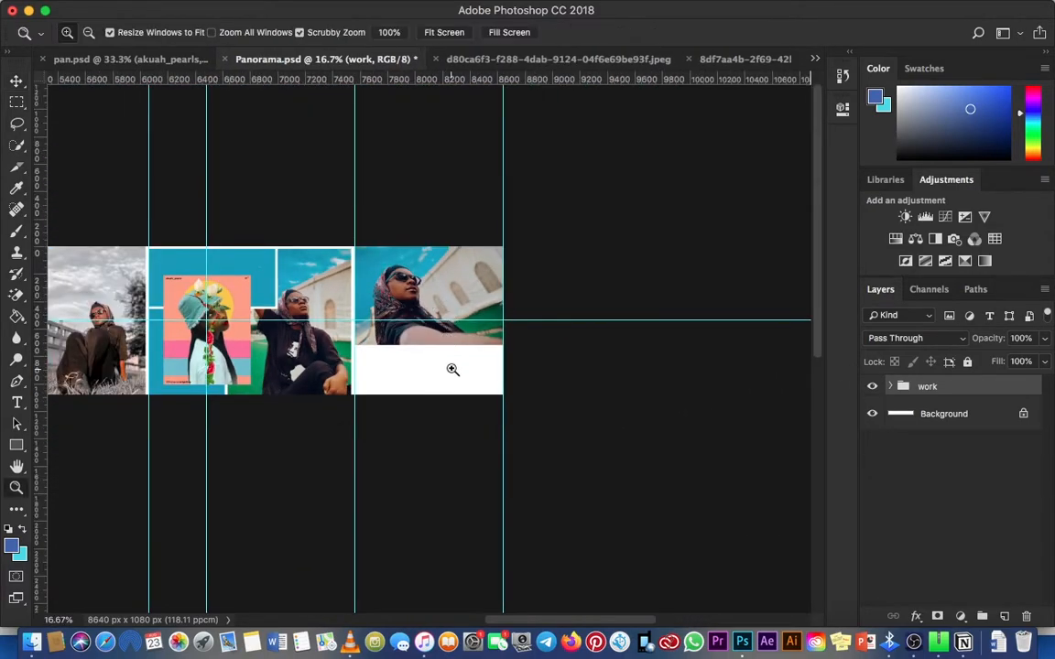
click(452, 369)
click(384, 365)
click(331, 359)
click(346, 354)
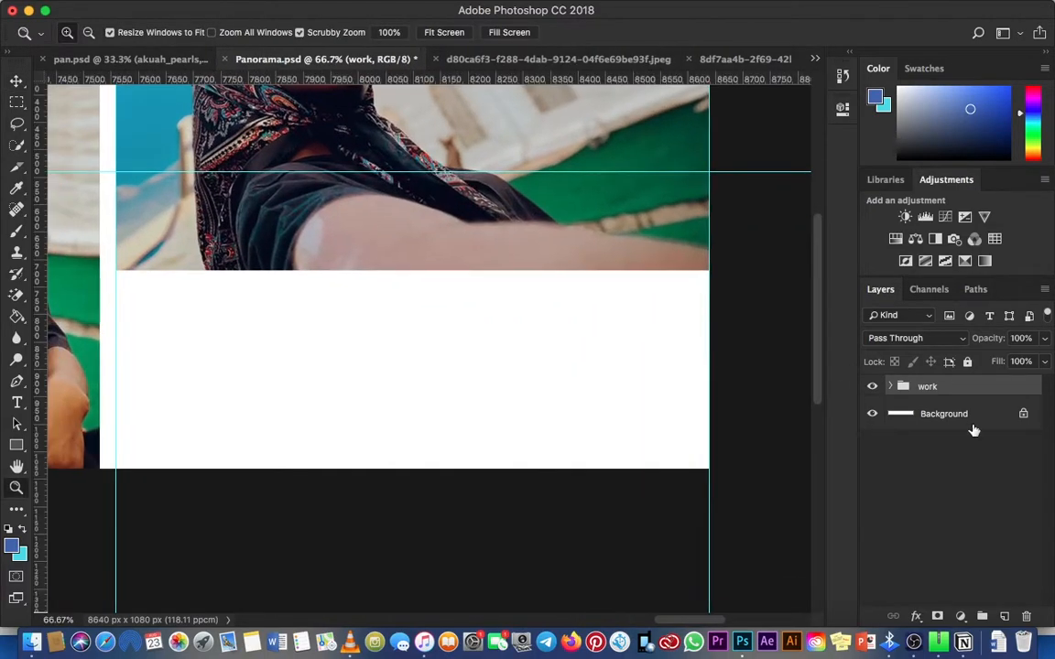
click(1003, 616)
Step: Place a text reading "DESIGNER:" in the white area below the last column's photo
key(t)
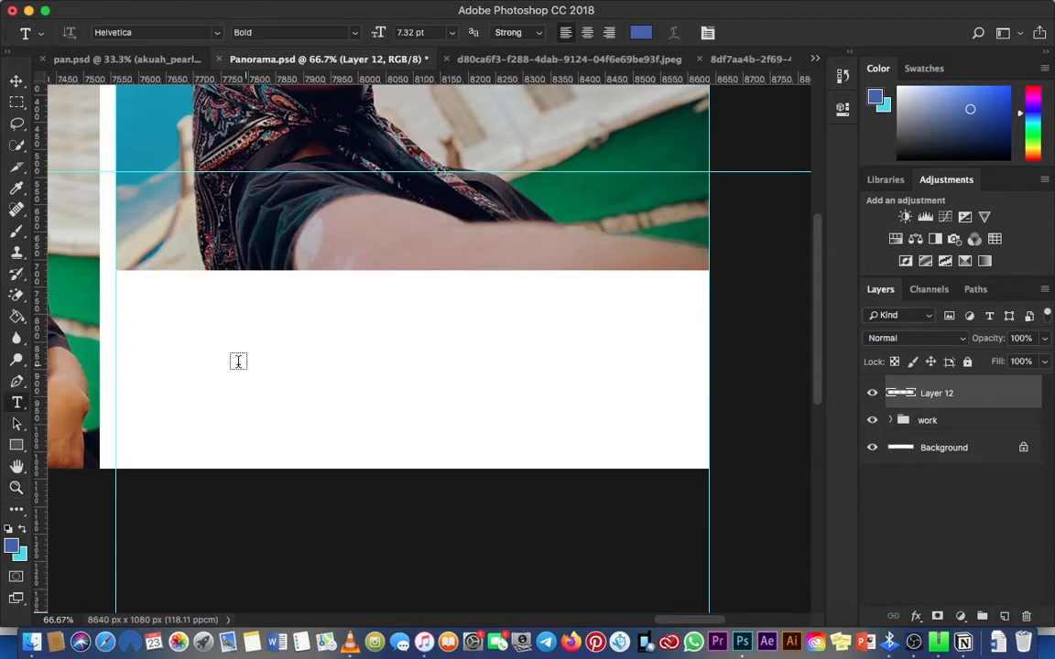
click(220, 353)
text(Mo)
double_click(219, 352)
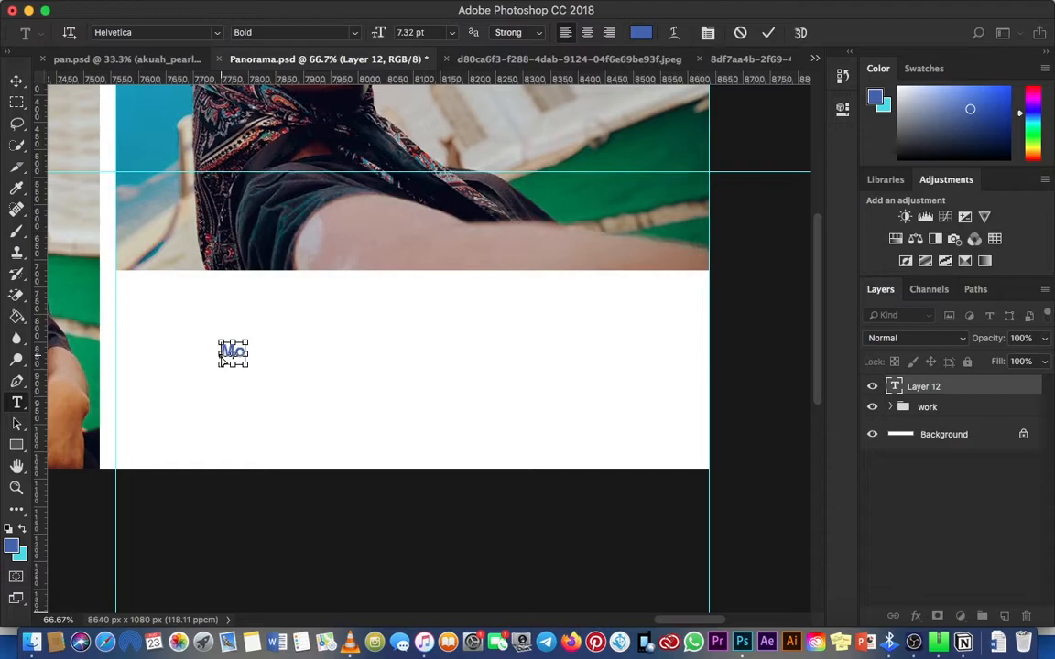
text(DESIGNE)
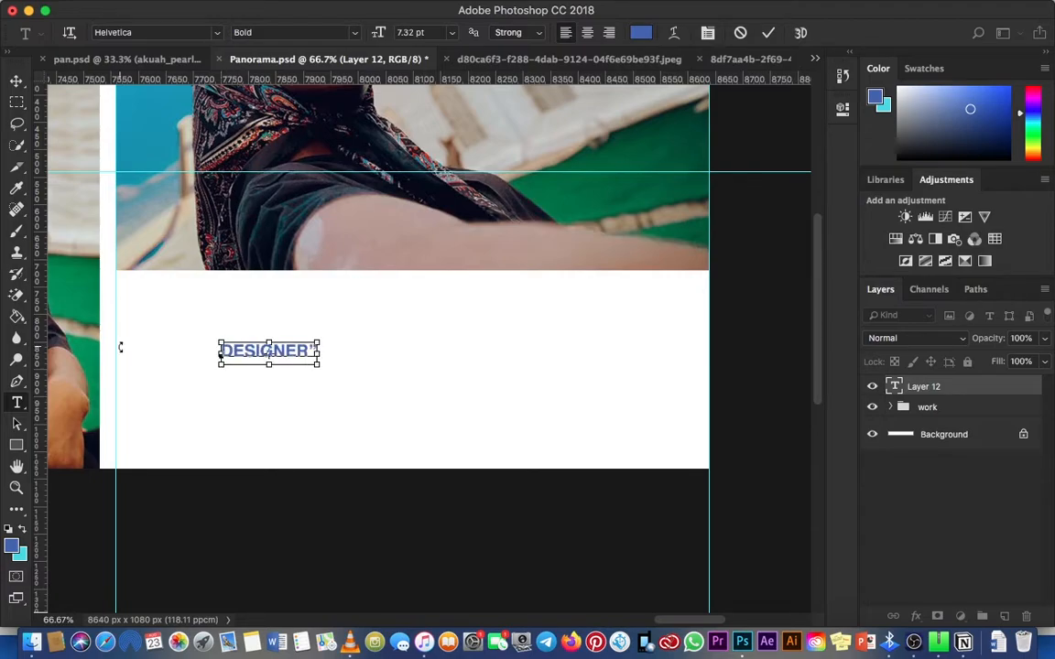
key(super+a)
click(316, 344)
key(BackSpace)
text(:)
Step: Set the font of the "DESIGNER:" text to GRIFTER Bold
key(super+a)
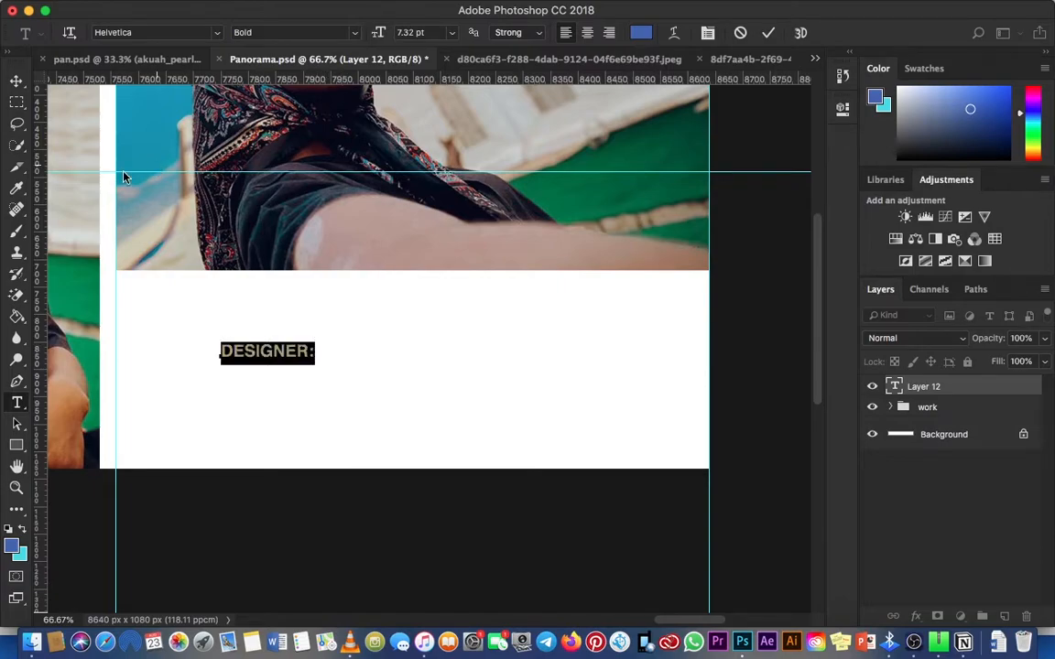
click(218, 36)
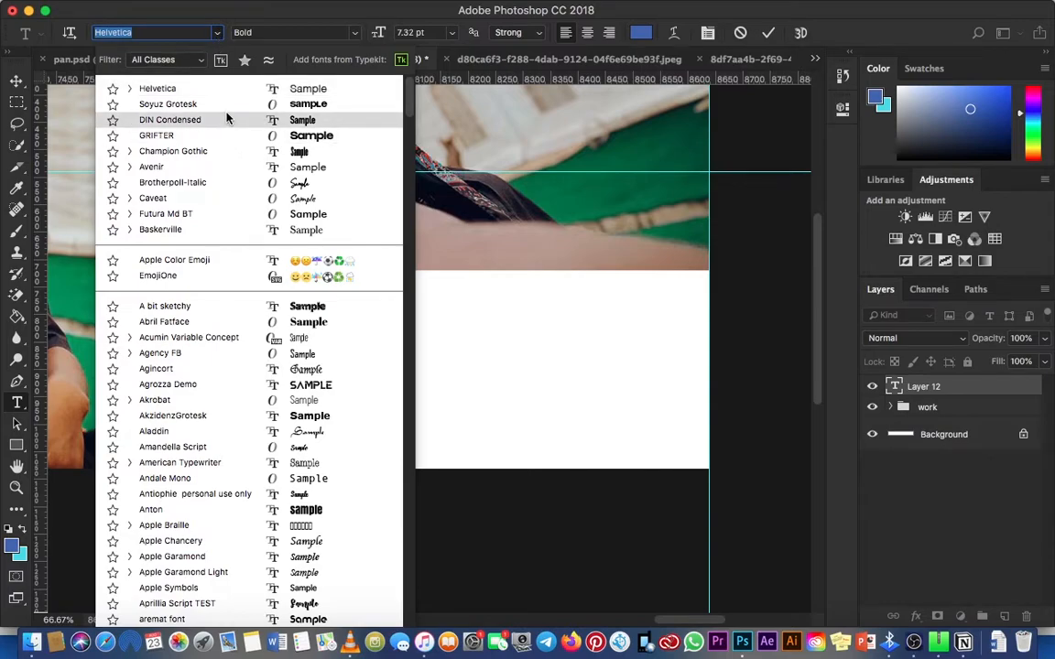
click(230, 135)
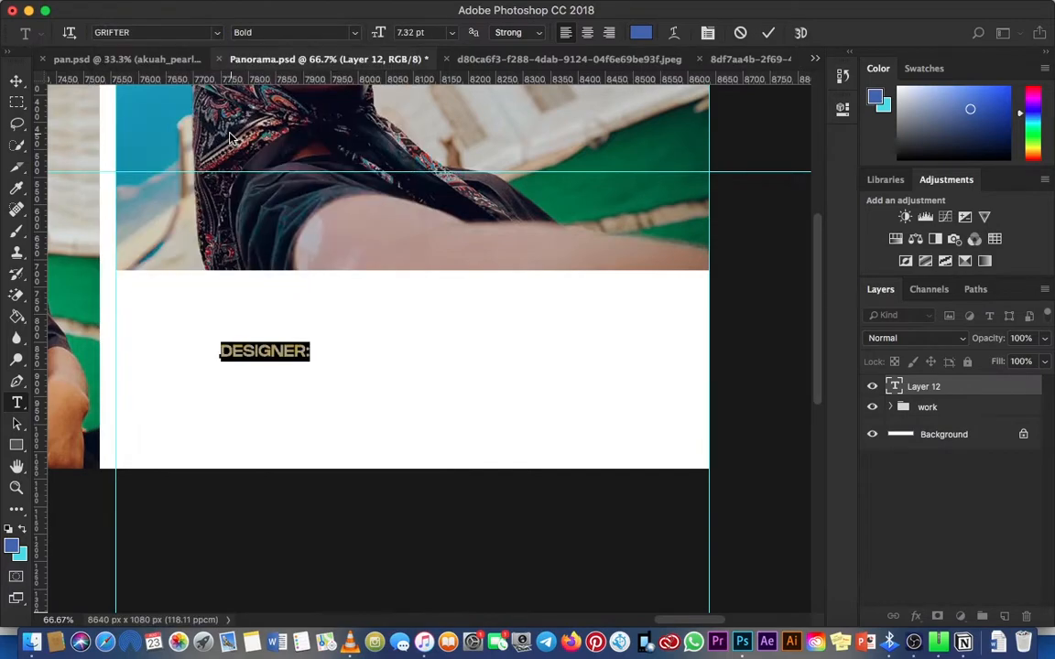
Step: Add the designer's social media handle, starting with @, after "DESIGNER:"
click(313, 353)
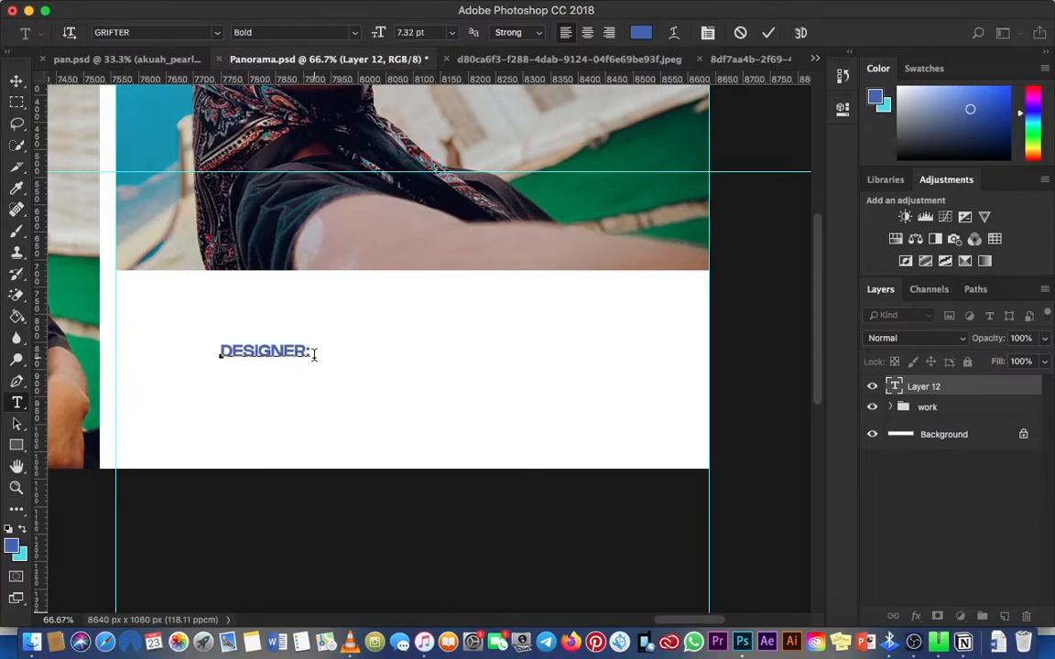
text(@_theman)
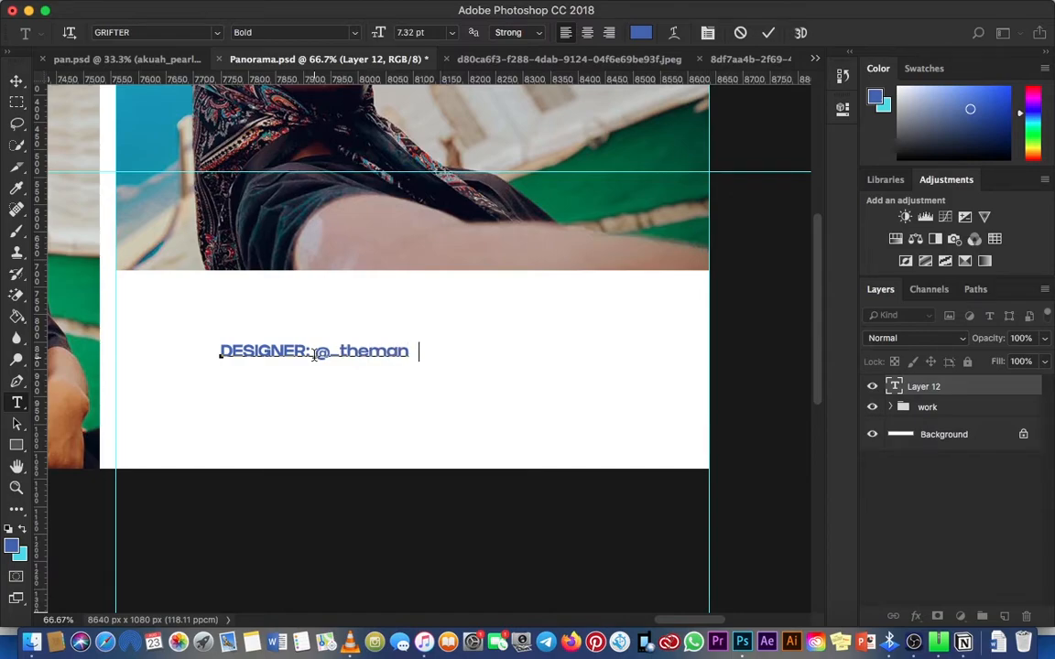
key(BackSpace)
text(uelar)
key(BackSpace)
text(tgal)
key(BackSpace)
text(lery )
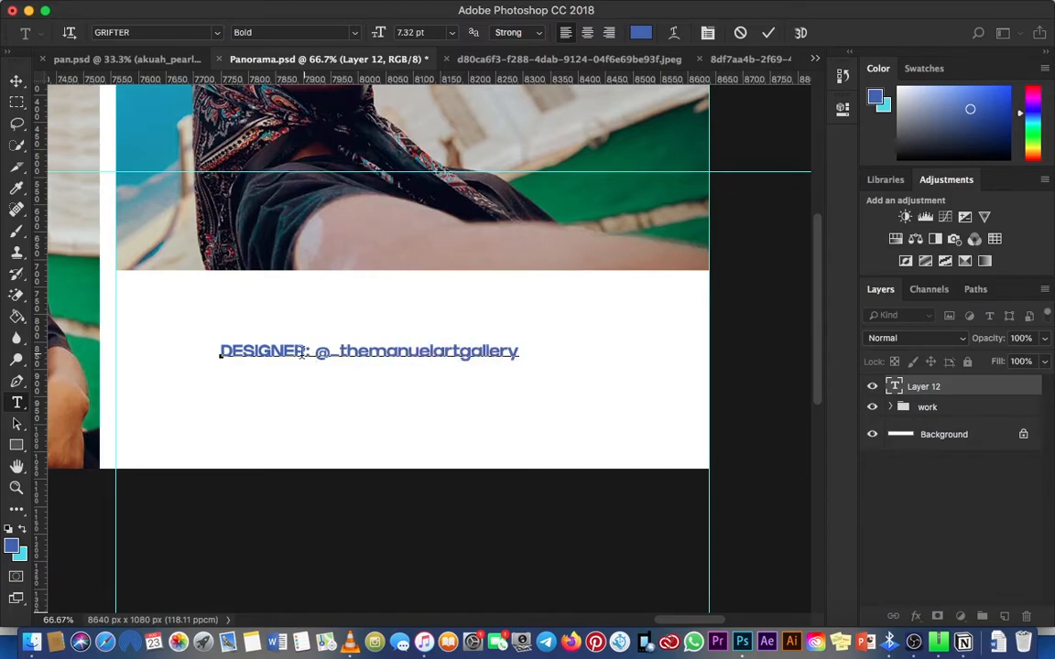
text(MODE)
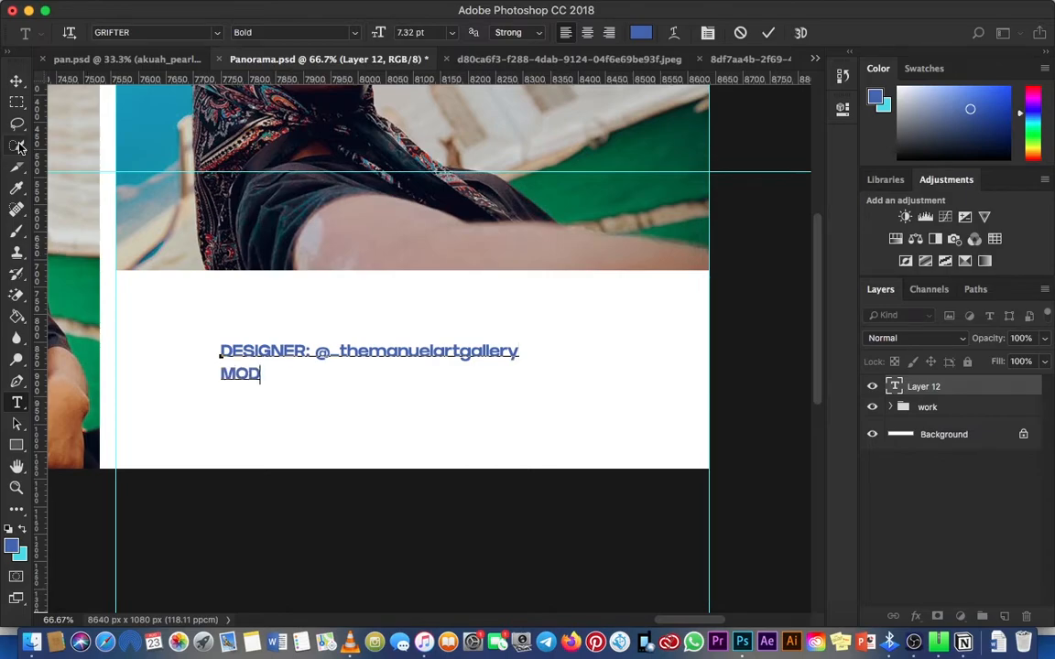
Step: Add a second text line reading "PC:" followed by the photographer's social media handle
key(BackSpace)
key(BackSpace)
key(BackSpace)
key(BackSpace)
text(PC:@)
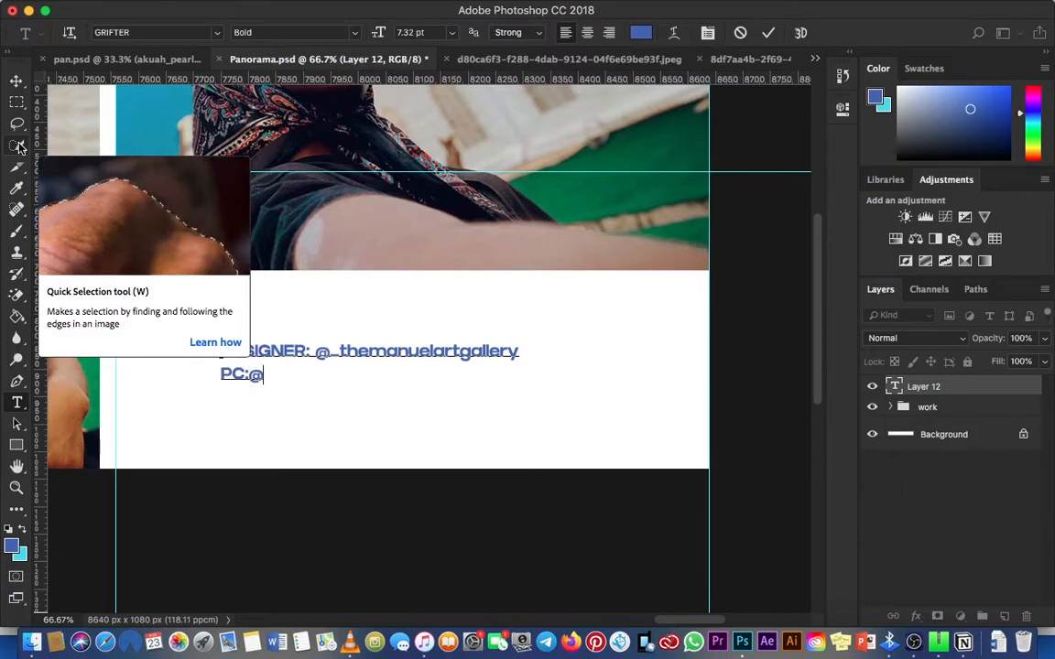
text(_)
text(Vintage)
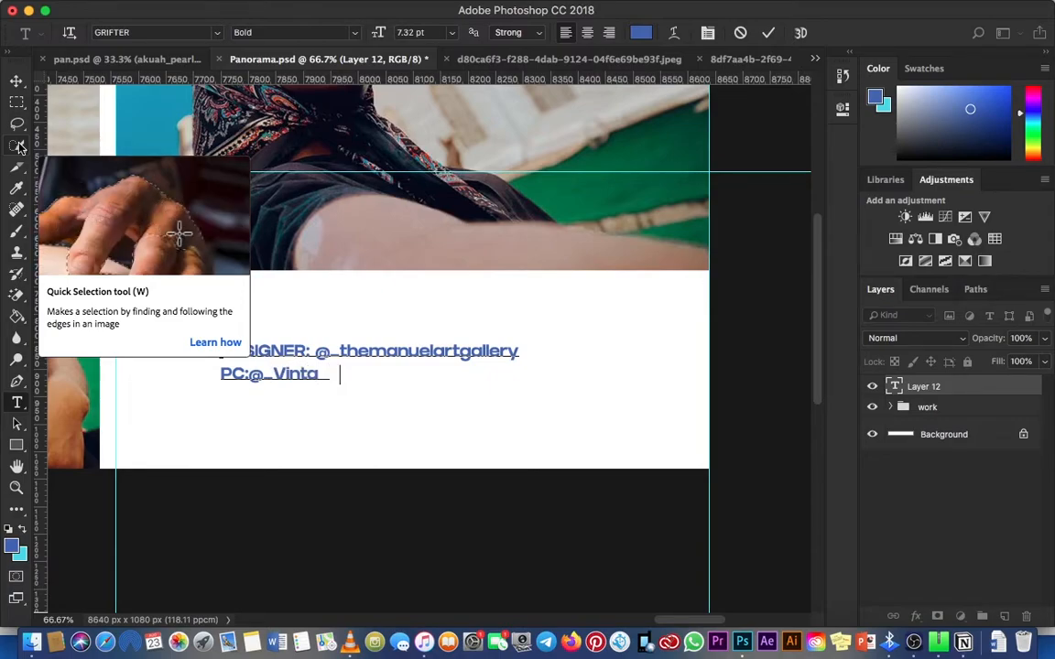
text(hp)
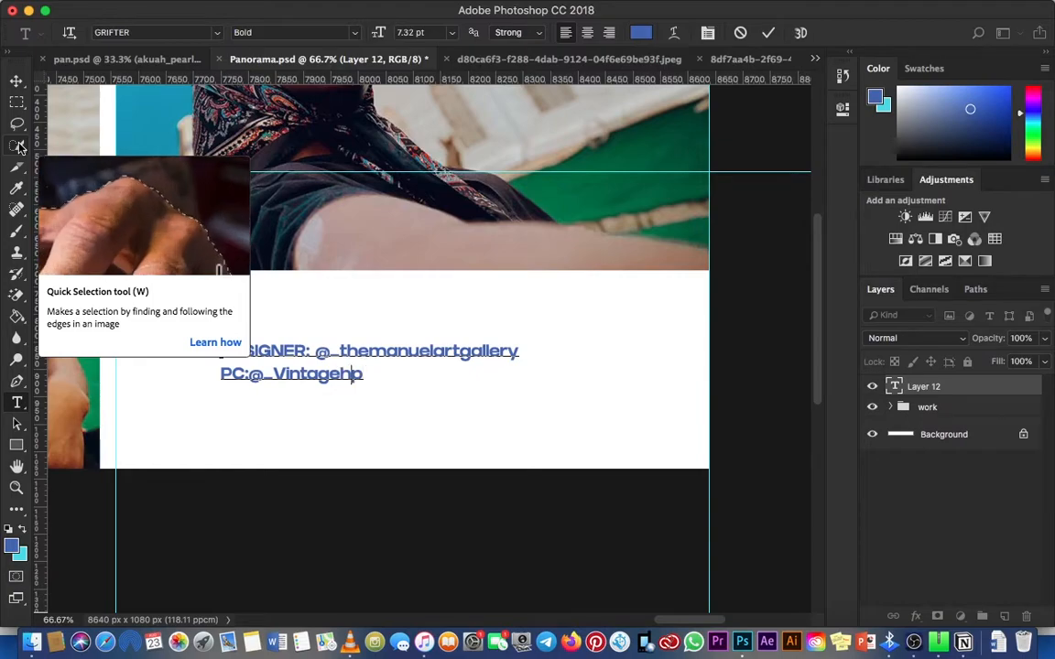
key(BackSpace)
text(ouse1)
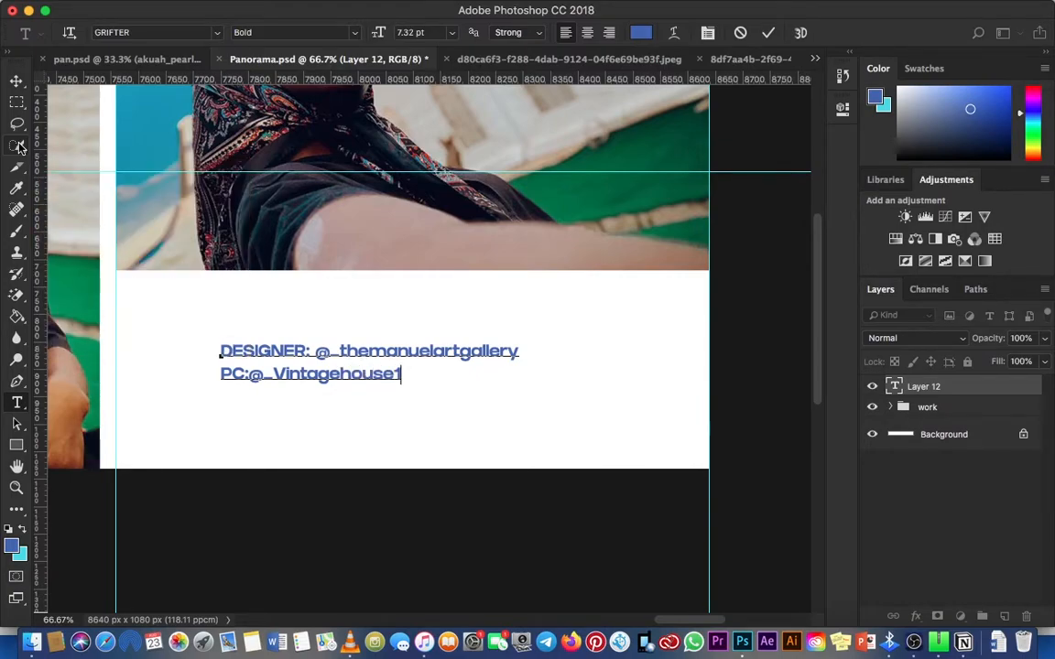
Step: Add a third text line reading "MODEL:" followed by the model's social media handle
key(Return)
text(M)
text(OD L:)
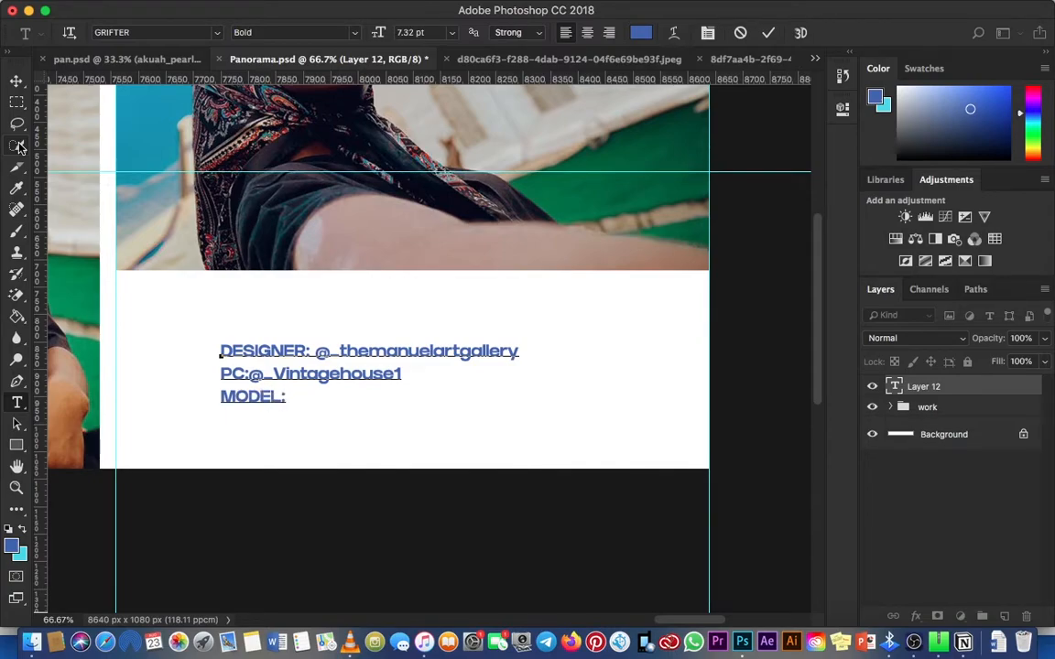
text(@)
text(Pealsm )
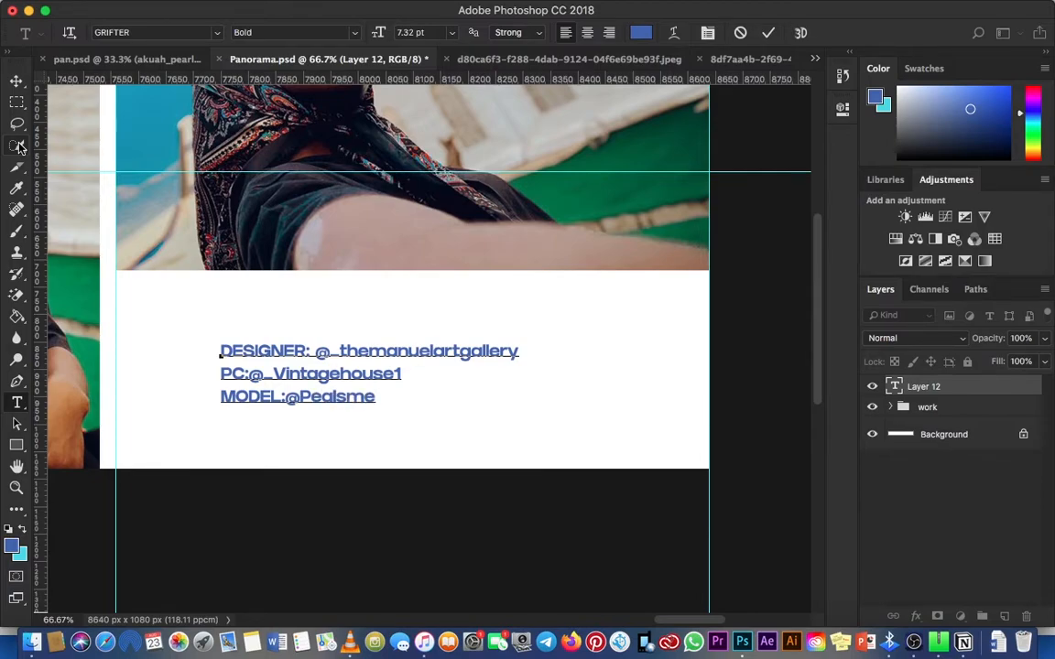
text(lanin)
Step: Space out the three text lines so the handles align in a column after their labels
key(Left)
key(Left)
key(Left)
key(Left)
key(Up)
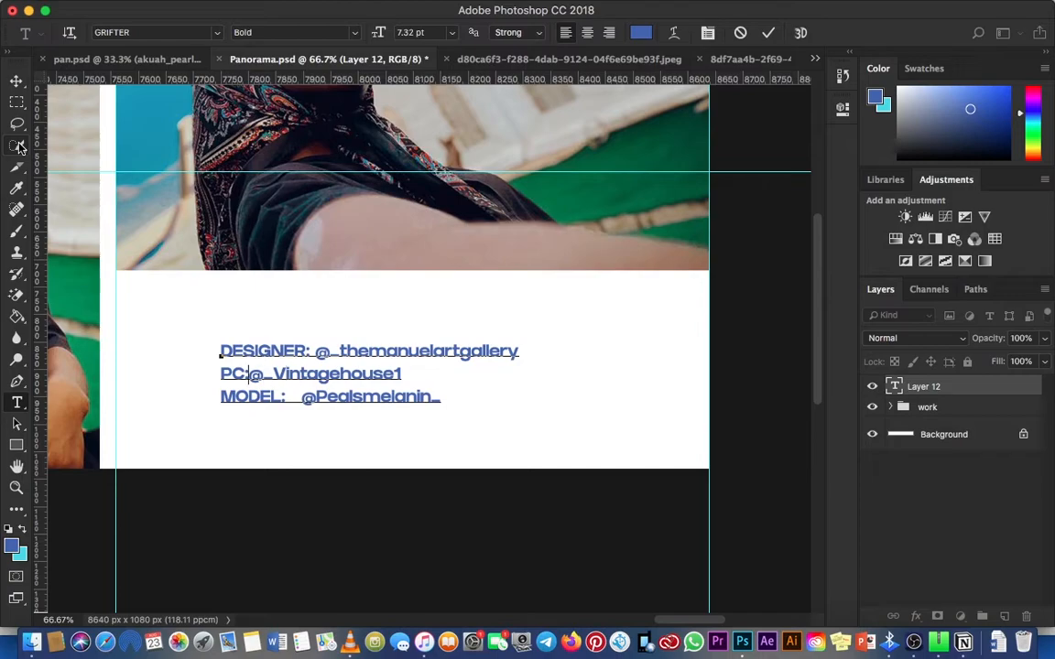
key(BackSpace)
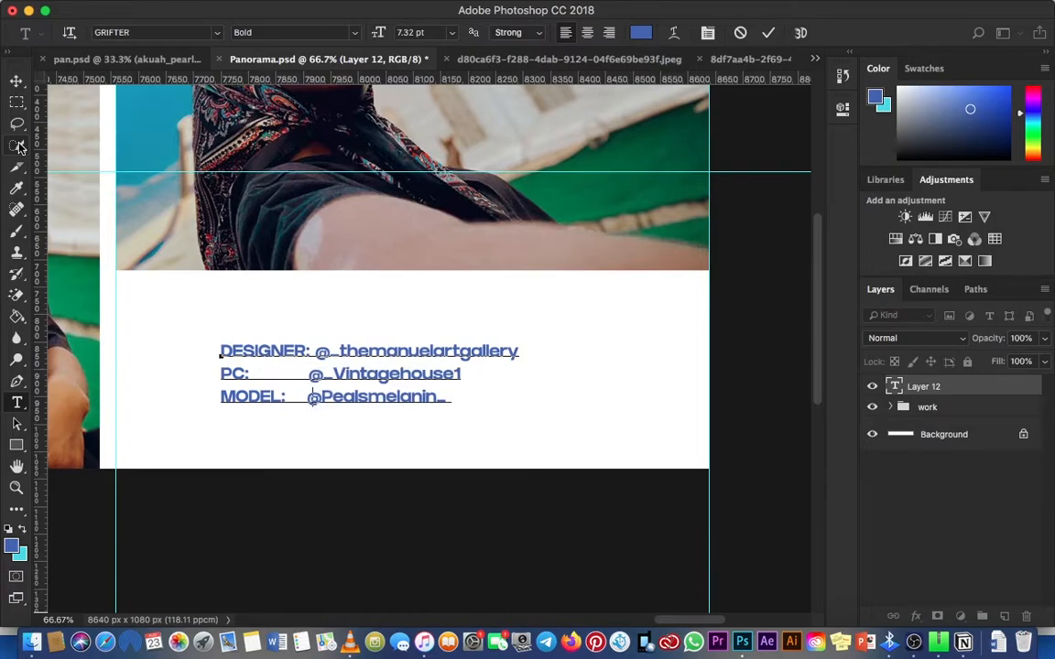
key(Up)
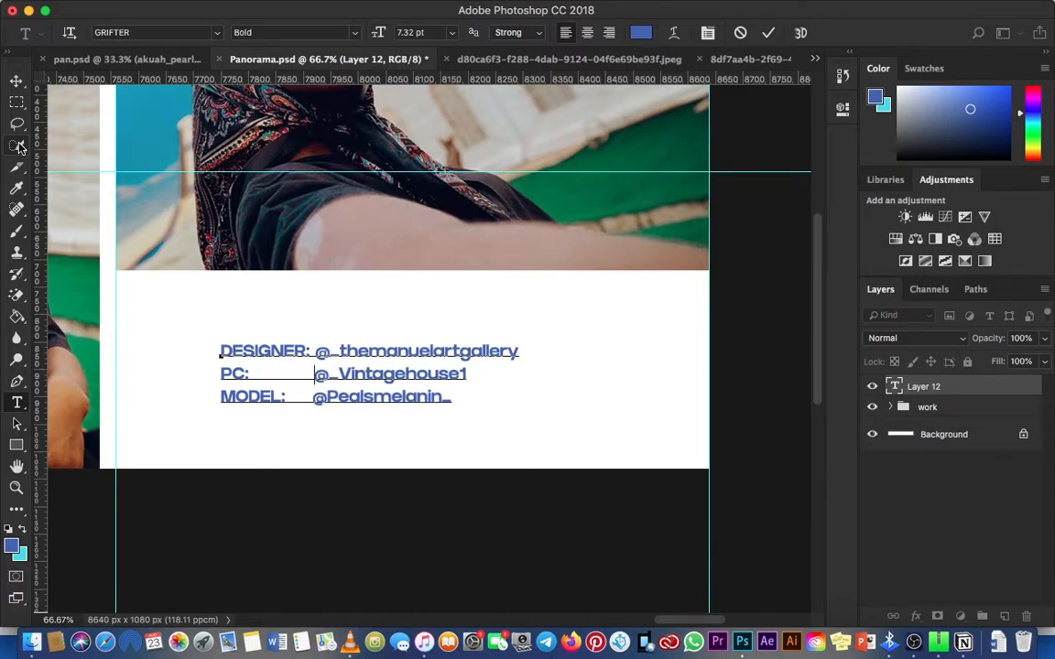
key(Down)
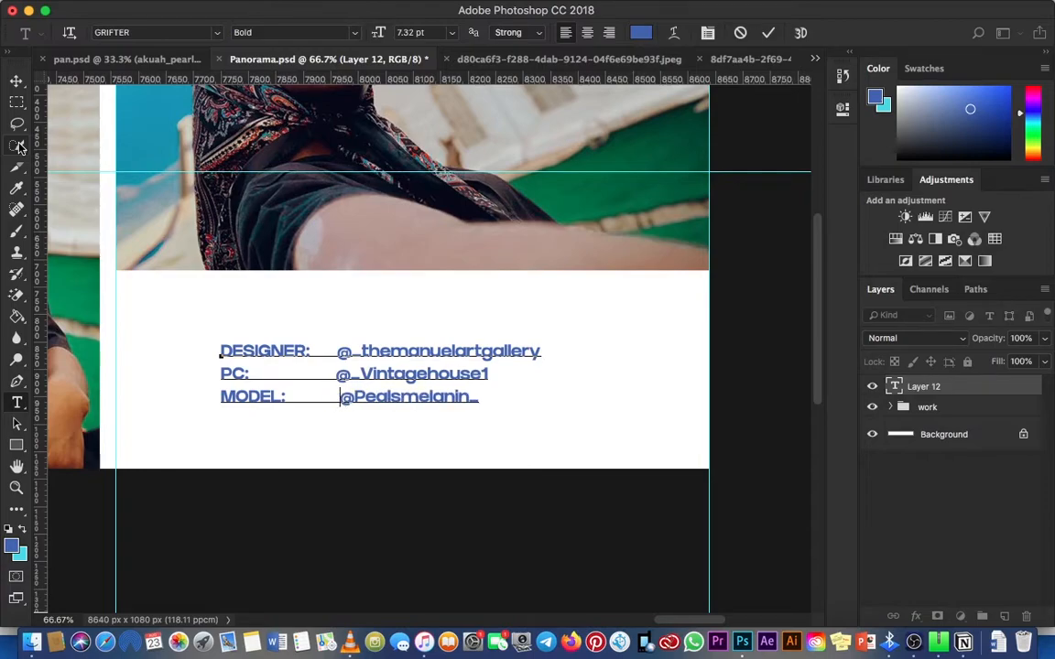
key(BackSpace)
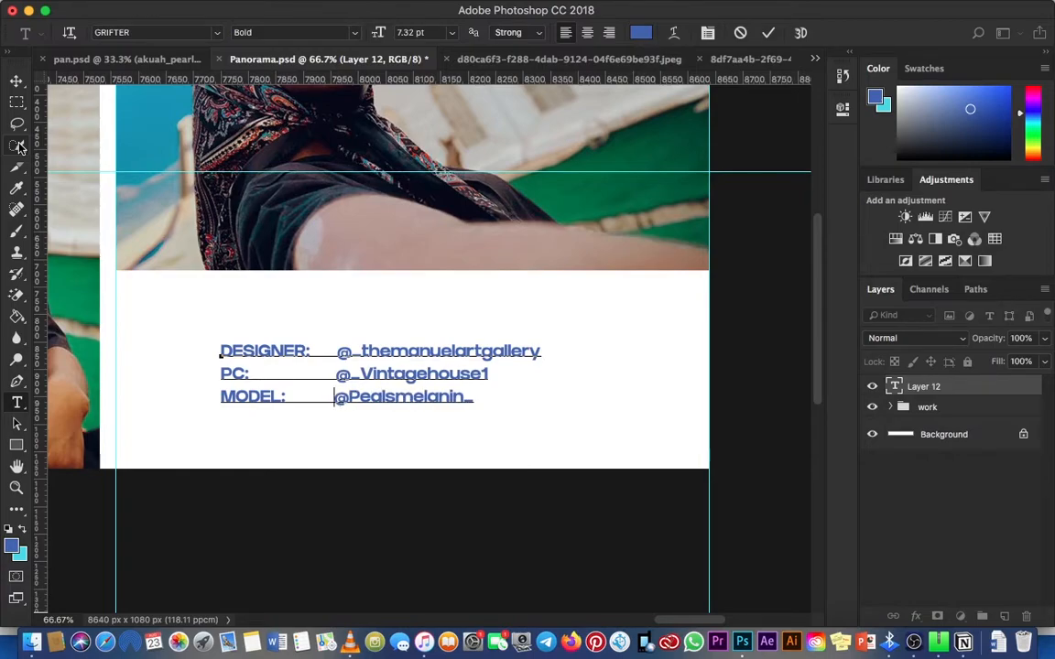
Step: Accept 3f64b1 as the colour of the whole credits text and finish editing it
key(super+a)
click(641, 33)
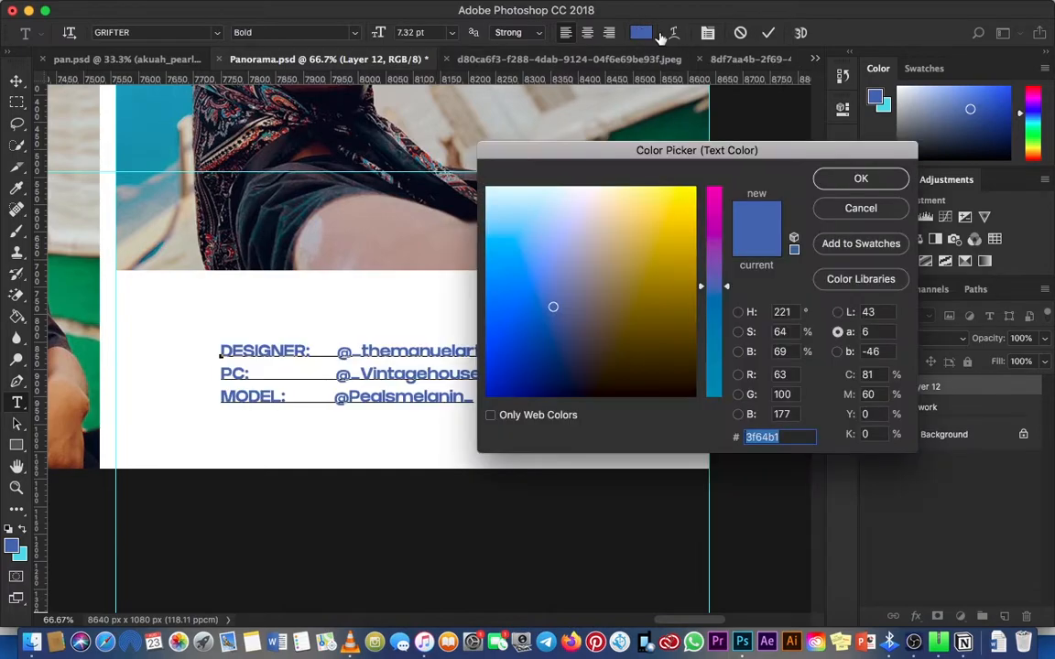
click(843, 181)
click(768, 34)
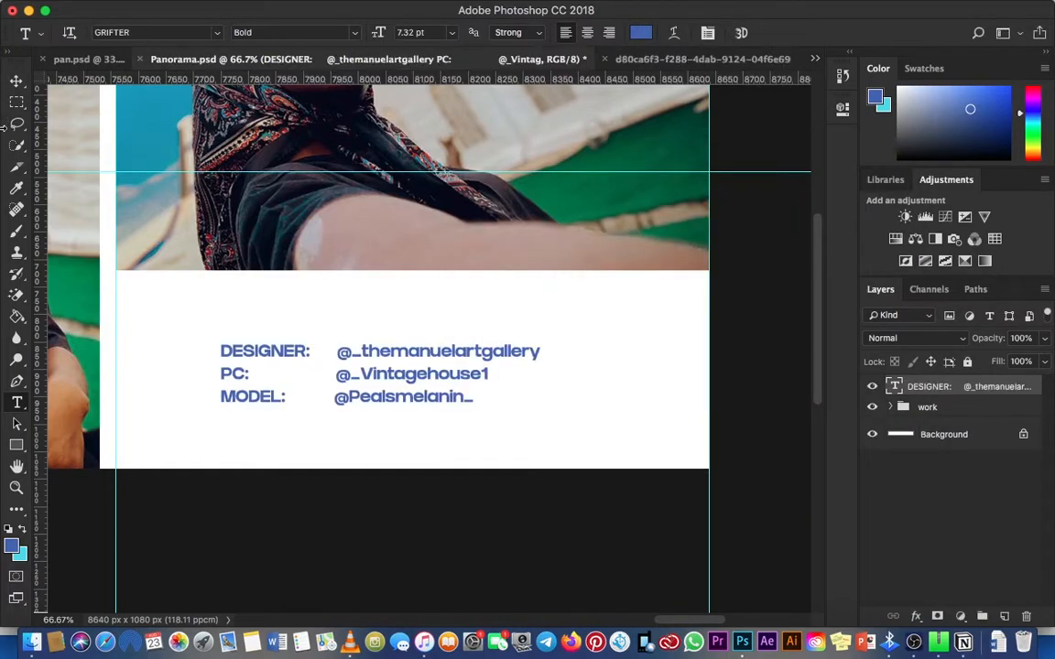
Step: Move the credits text into the lower-left corner of the white area below the last column's photo
click(17, 81)
mouse_move(115, 229)
mouse_down()
mouse_move(125, 235)
mouse_move(118, 256)
mouse_move(115, 220)
mouse_up()
drag(299, 395, 203, 435)
key(z)
key(t)
click(201, 421)
key(super+a)
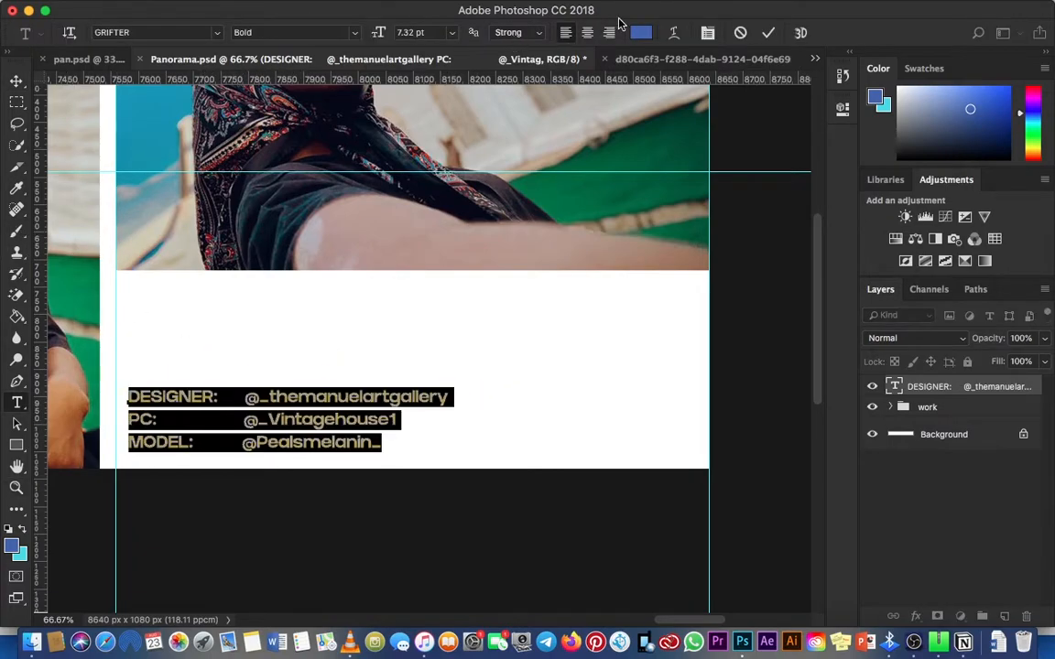
click(775, 36)
Step: Move the credits text closer to the vertical guide at the last column's left edge and the canvas bottom
key(z)
click(142, 420)
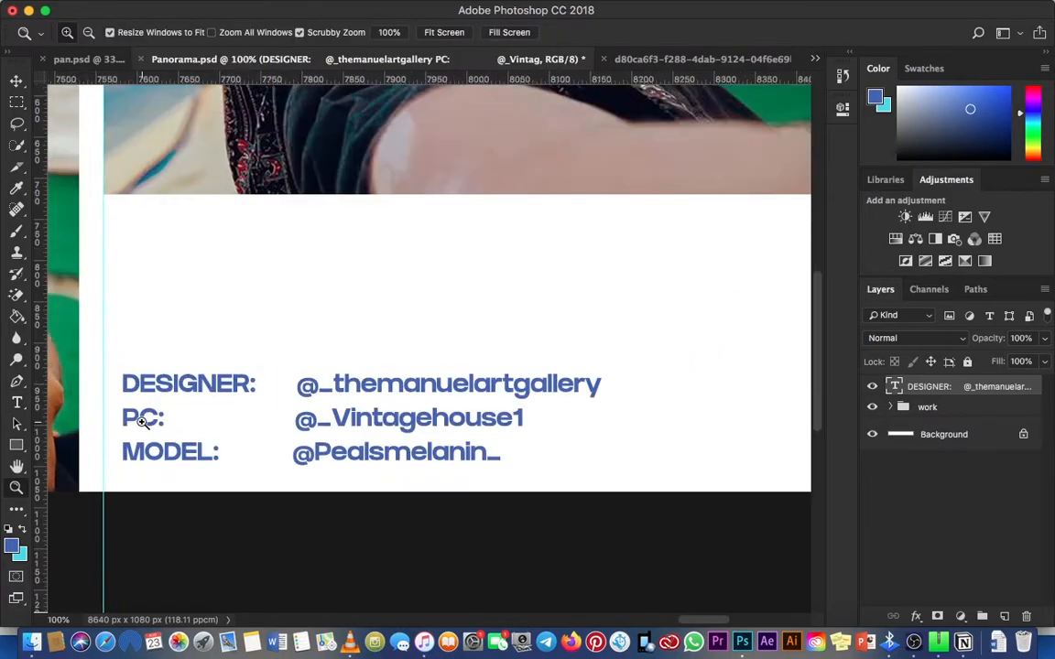
click(142, 421)
click(143, 420)
drag(229, 375, 356, 298)
key(v)
drag(287, 350, 235, 404)
Step: Tighten the line spacing of the whole credits text to 6.92 pt and finish editing it
key(t)
click(234, 403)
key(super+a)
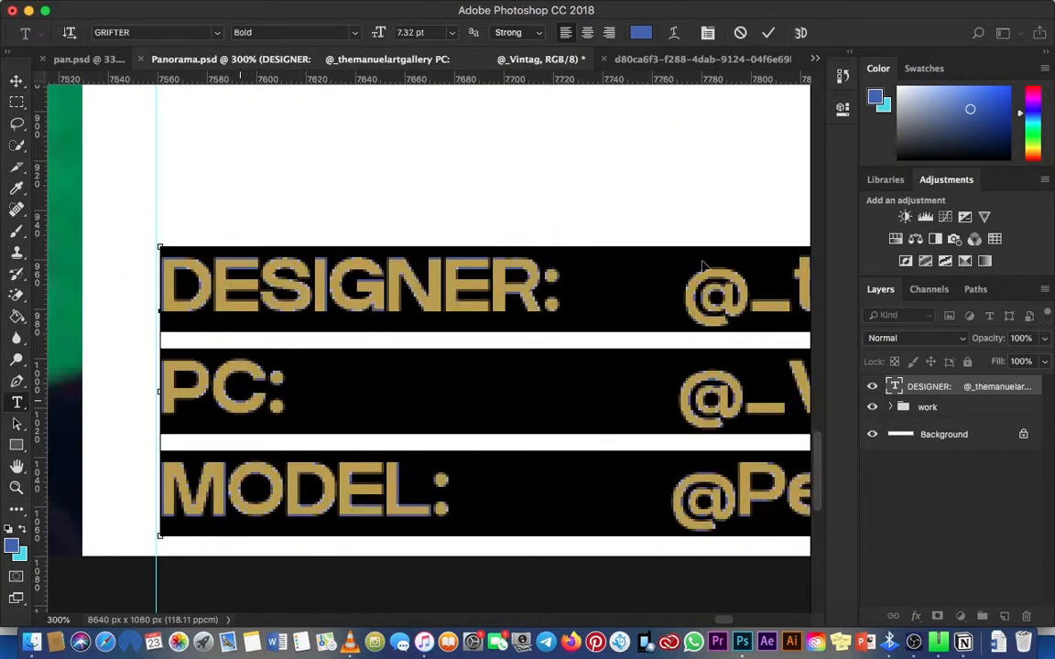
click(843, 108)
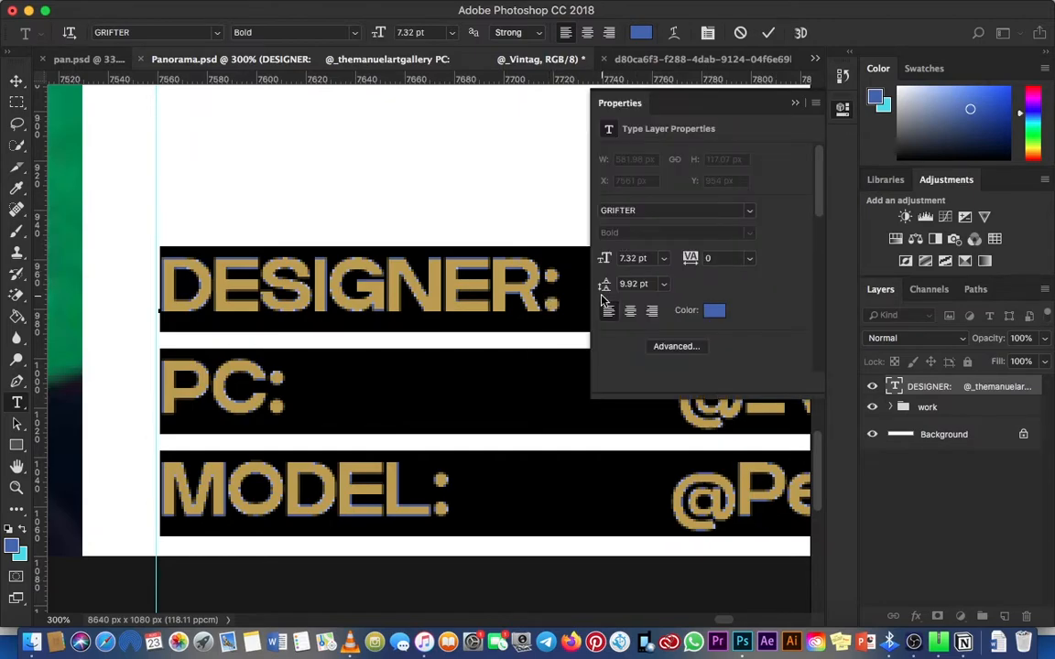
drag(603, 288, 600, 288)
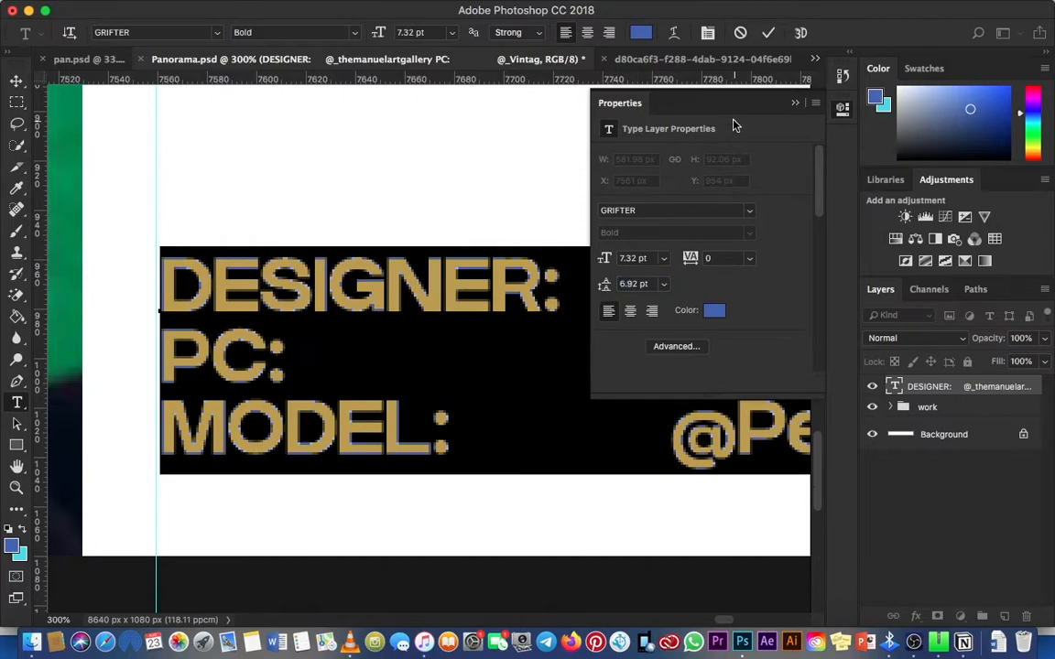
click(794, 103)
click(768, 32)
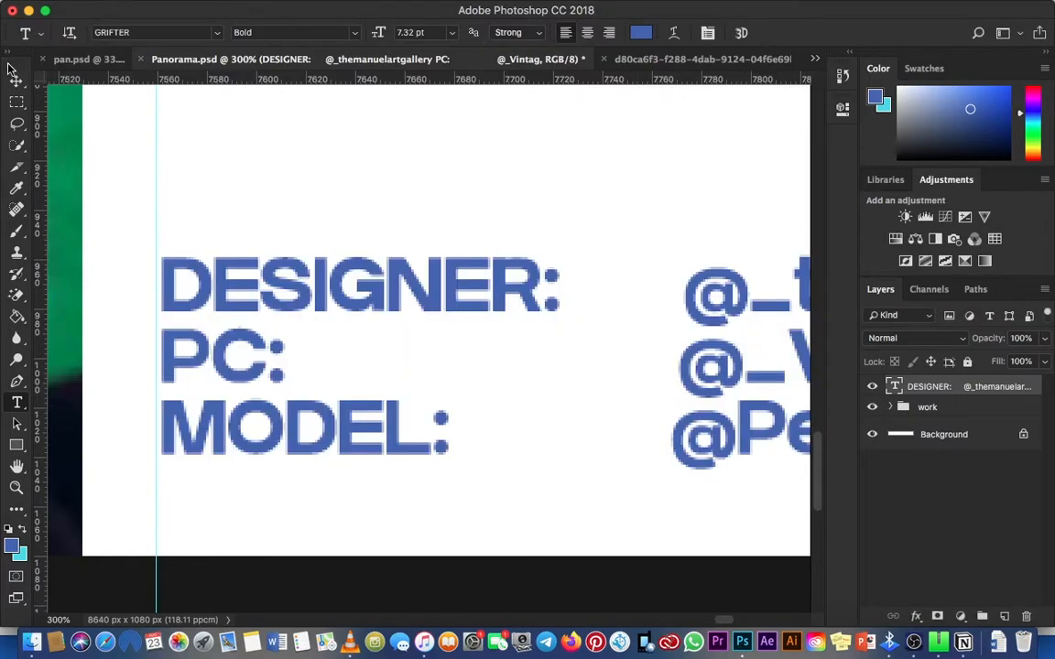
Step: Nudge the credits text slightly down and left so its left edge meets the last column's vertical guide
click(16, 81)
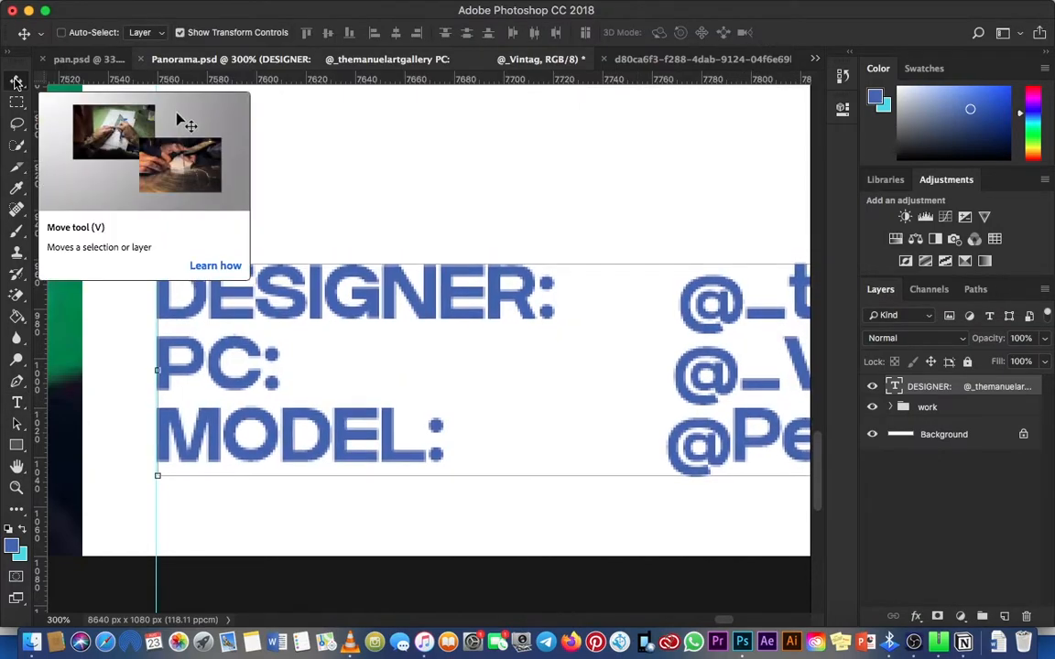
key(super+minus)
key(super+minus)
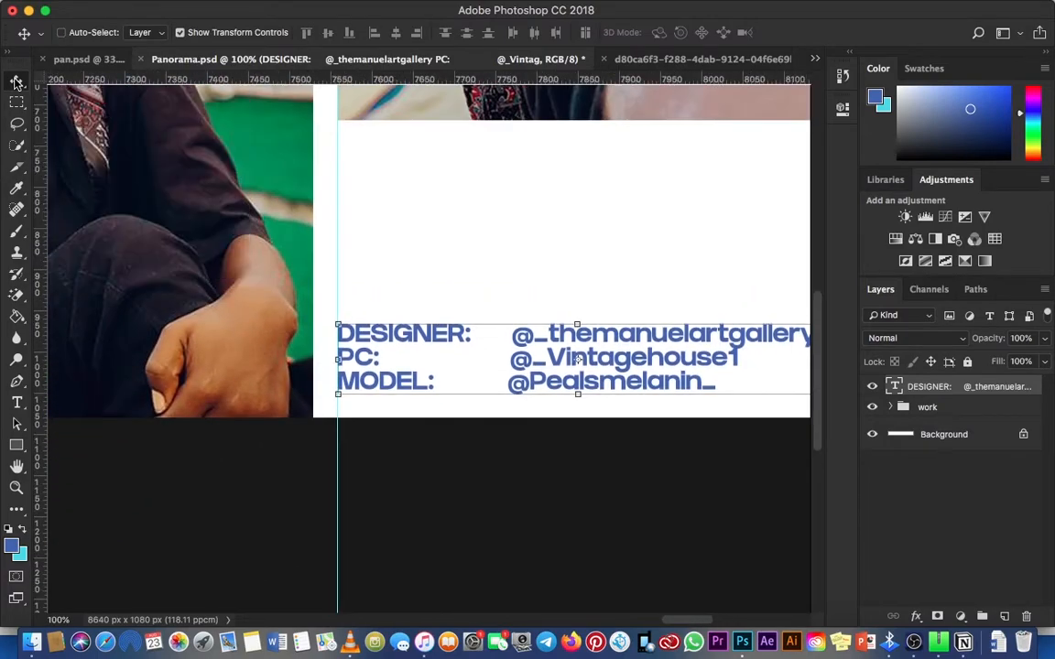
key(super+minus)
key(super+minus)
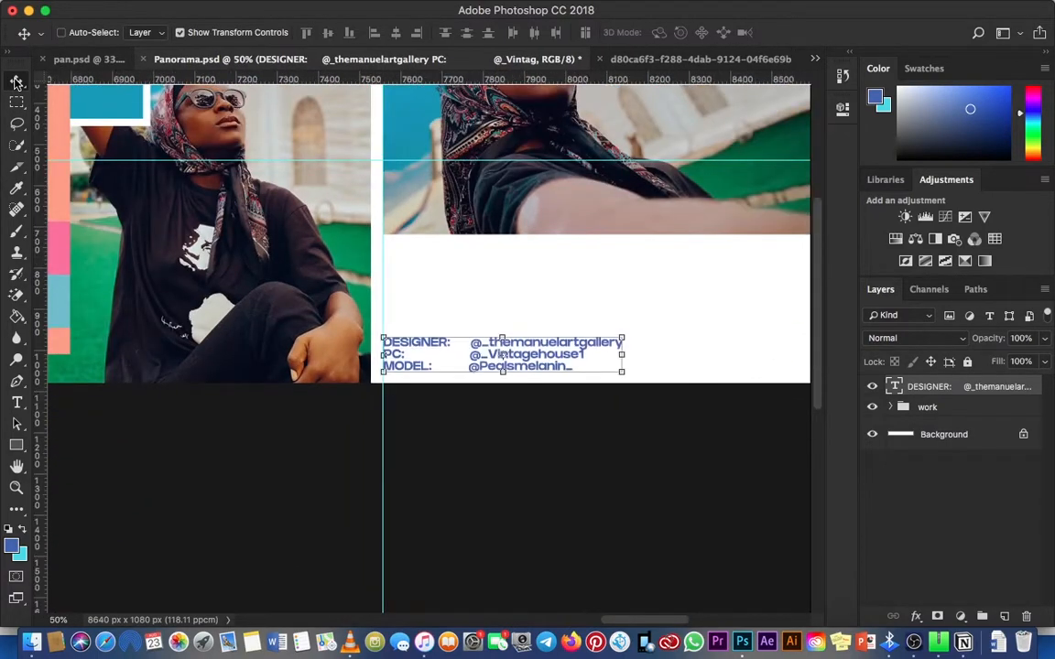
key(super+minus)
key(super+minus)
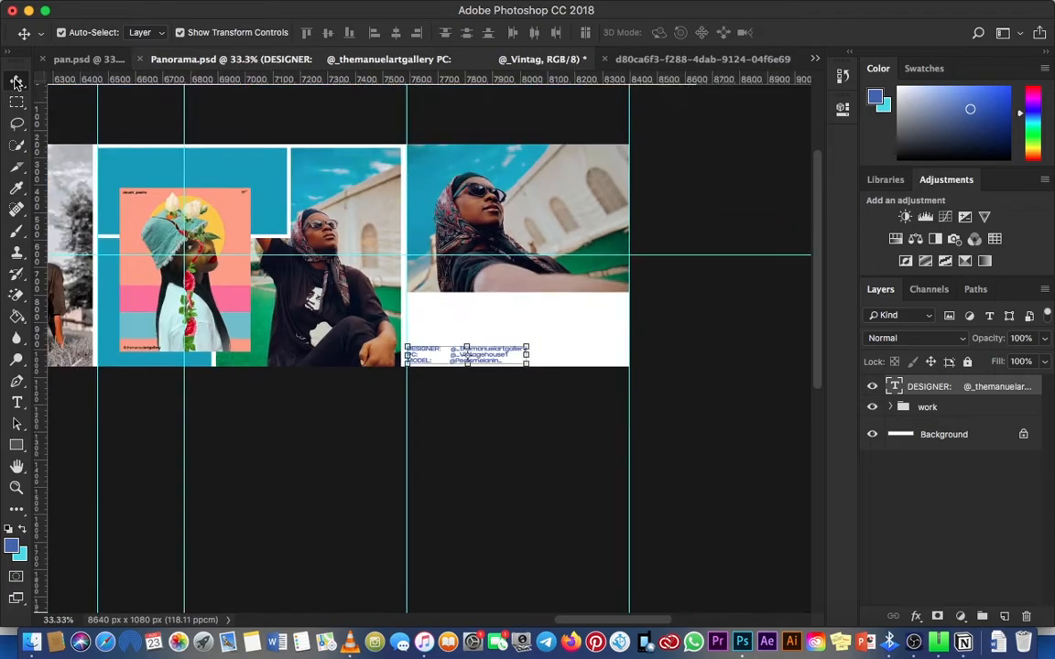
Step: Check the credits text's size and placement in the last column against the whole panorama
key(z)
click(491, 353)
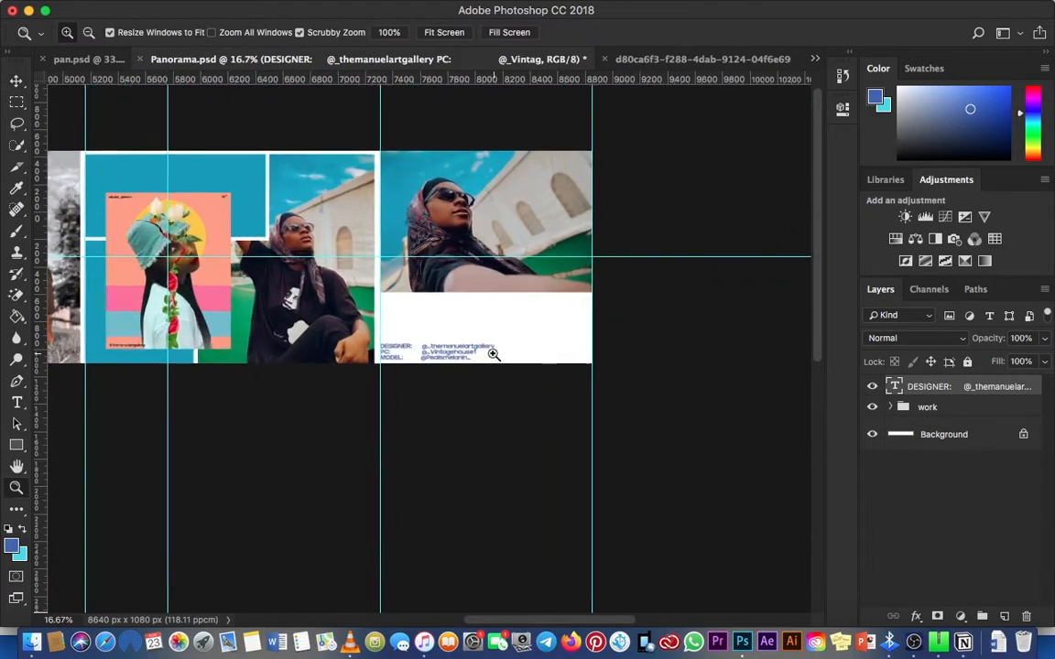
click(493, 354)
key(v)
key(super+minus)
key(super+minus)
key(super+minus)
key(super+minus)
key(super+minus)
Step: Select the Background layer and clear all guides from the panorama
click(945, 437)
key(z)
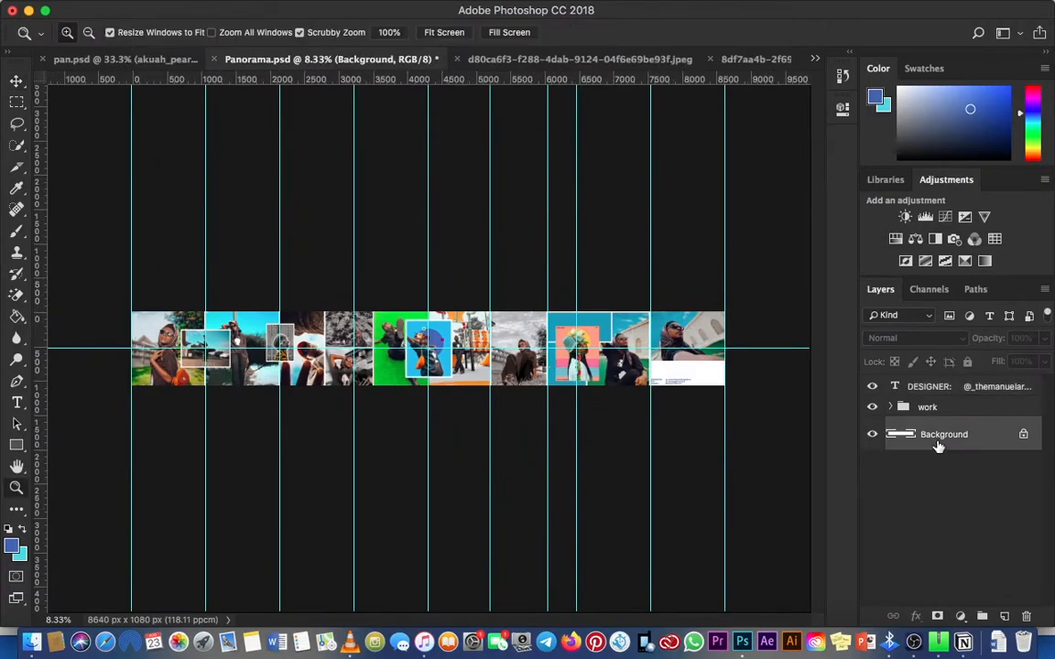
key(super+plus)
key(super+minus)
click(16, 81)
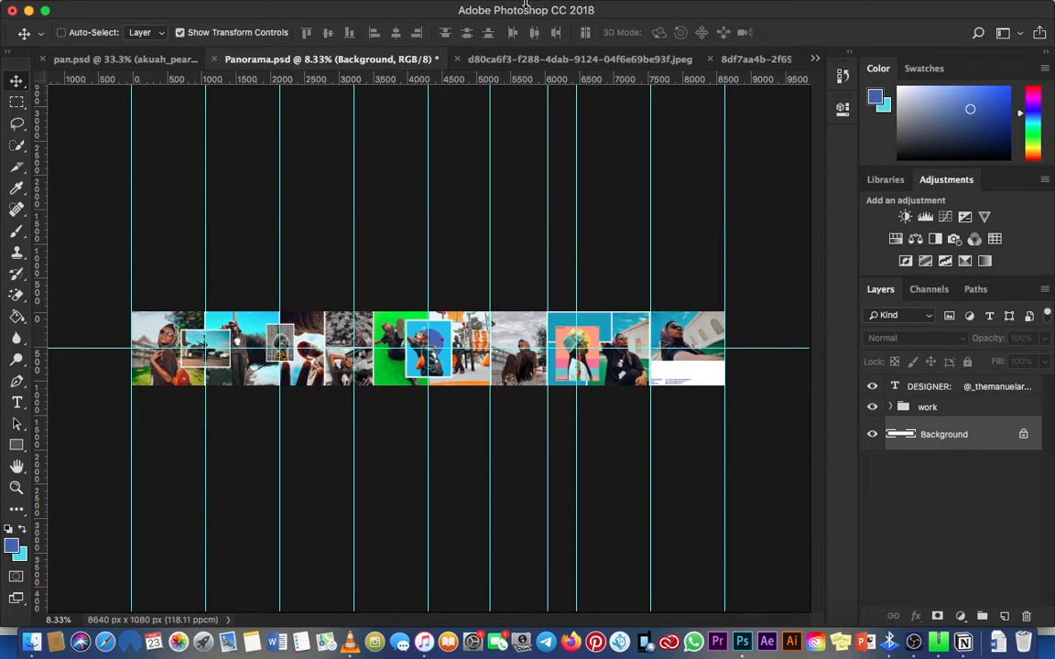
click(477, 9)
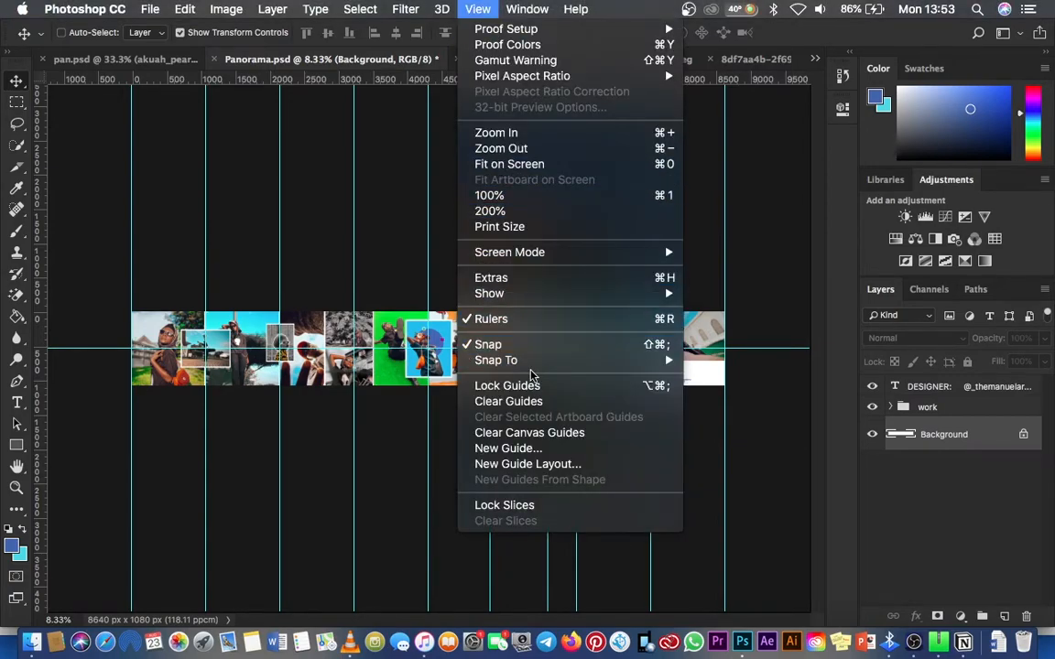
click(529, 403)
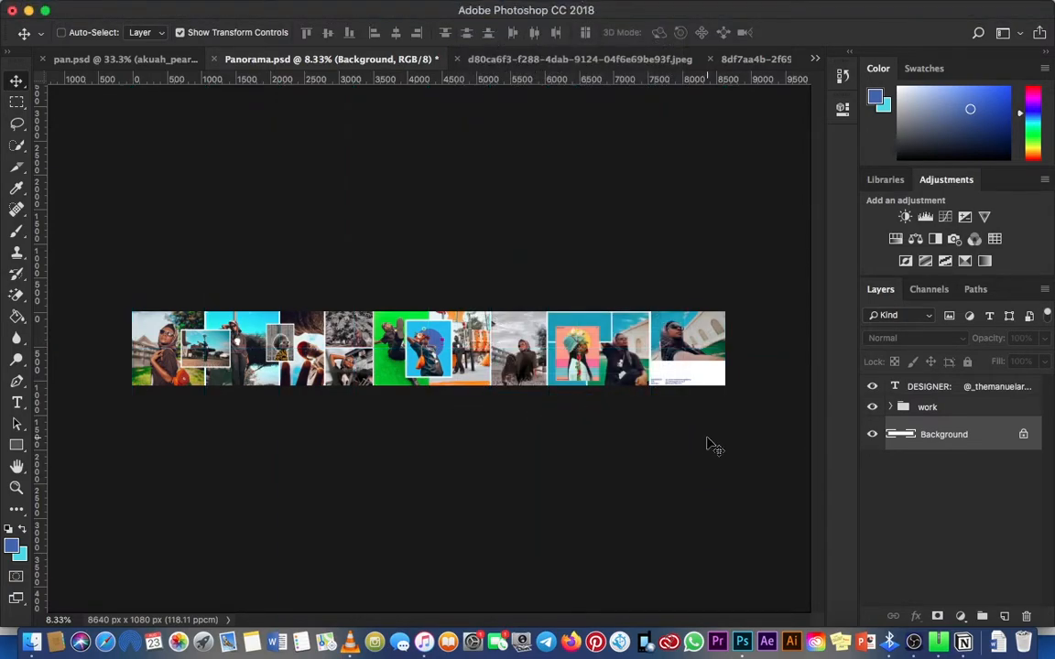
key(super+equal)
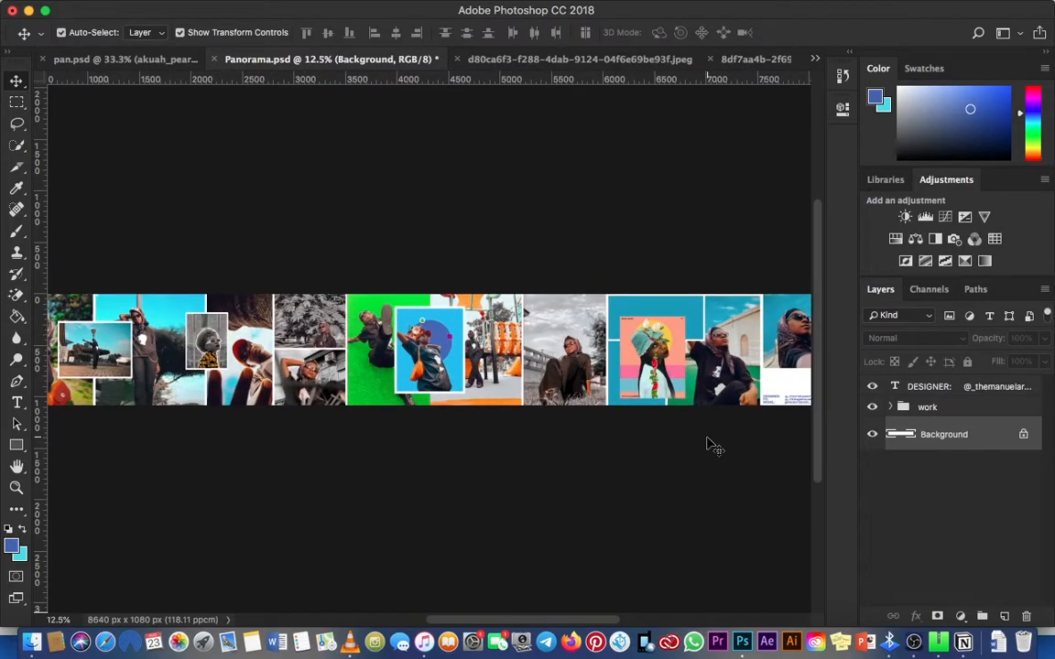
key(super+minus)
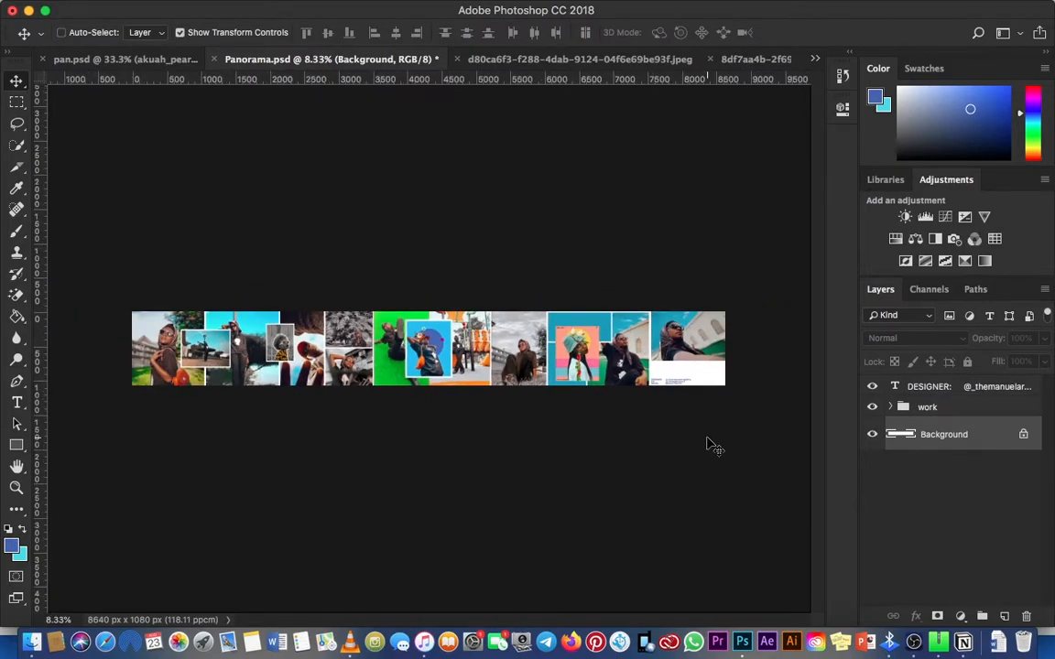